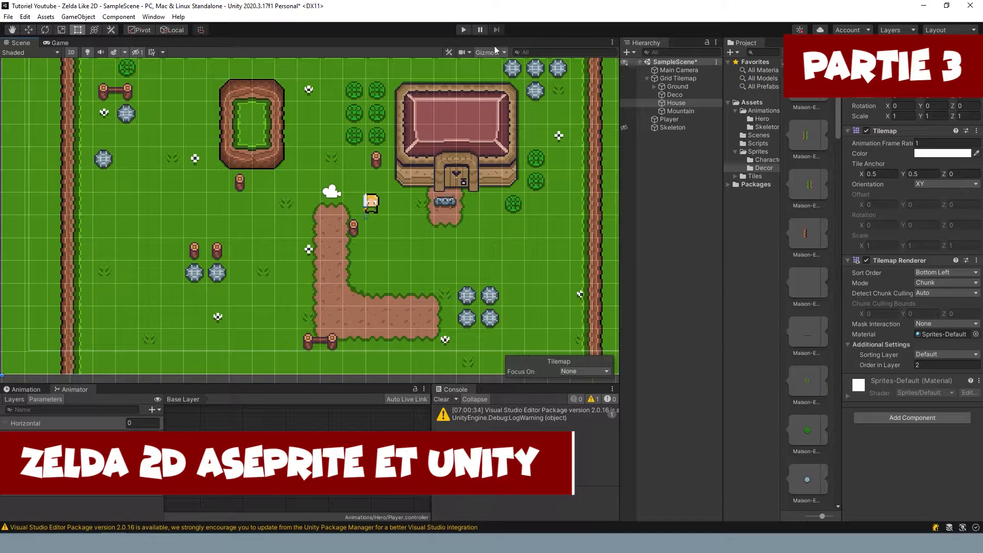
Run the game and walk the player around the map to check whether the scenery blocks movement, and stop the game.
left_click(464, 30)
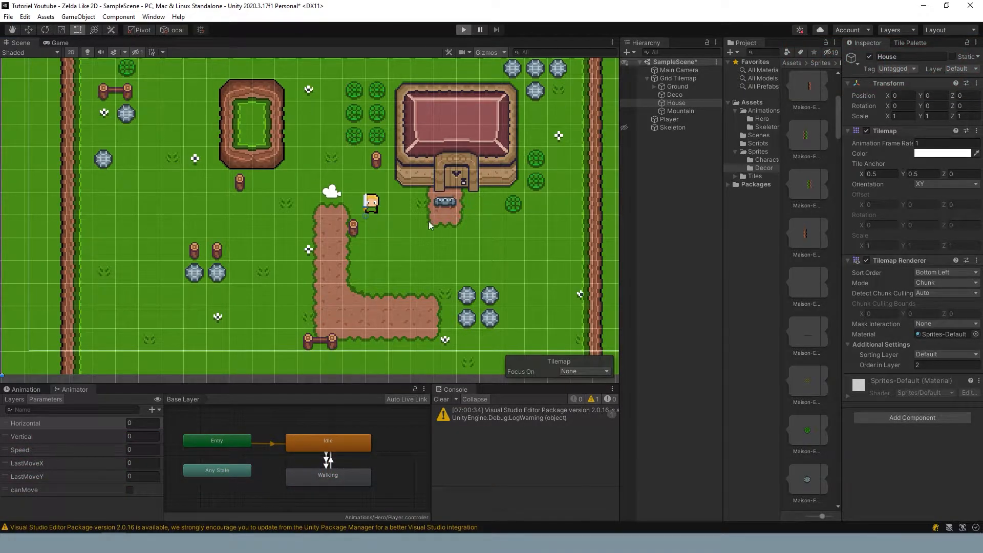
key("Up")
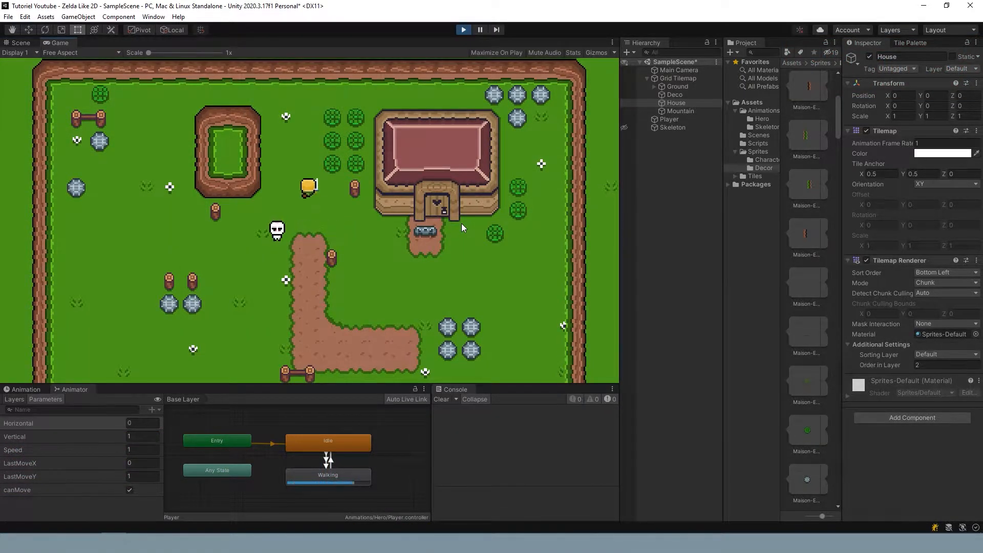
key("Right")
key("Left")
key("Down")
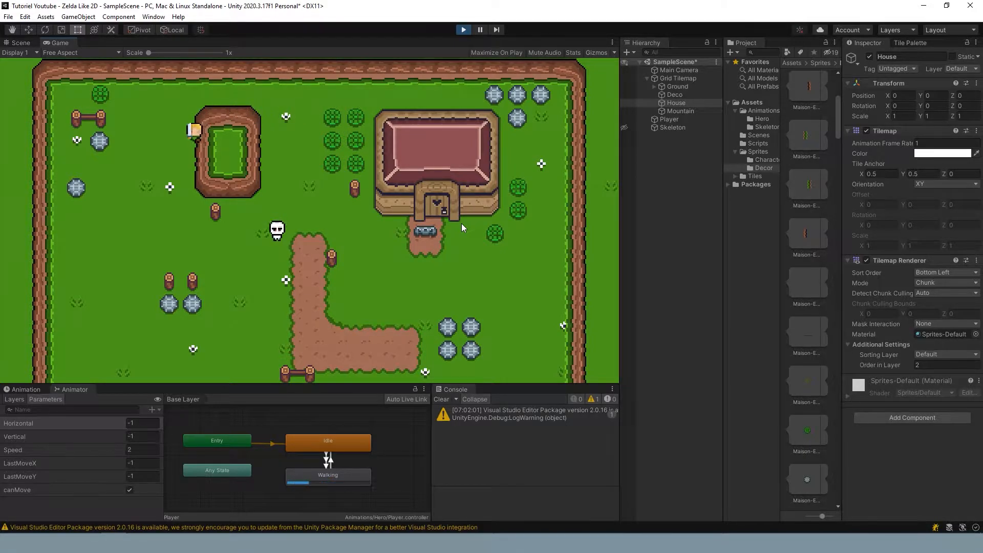
key("Right")
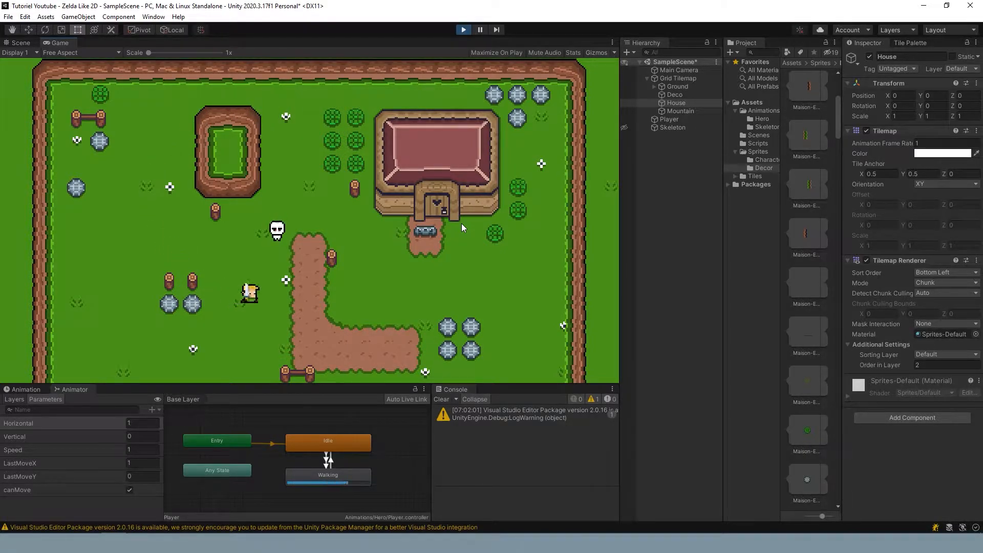
key("Down")
key("Up")
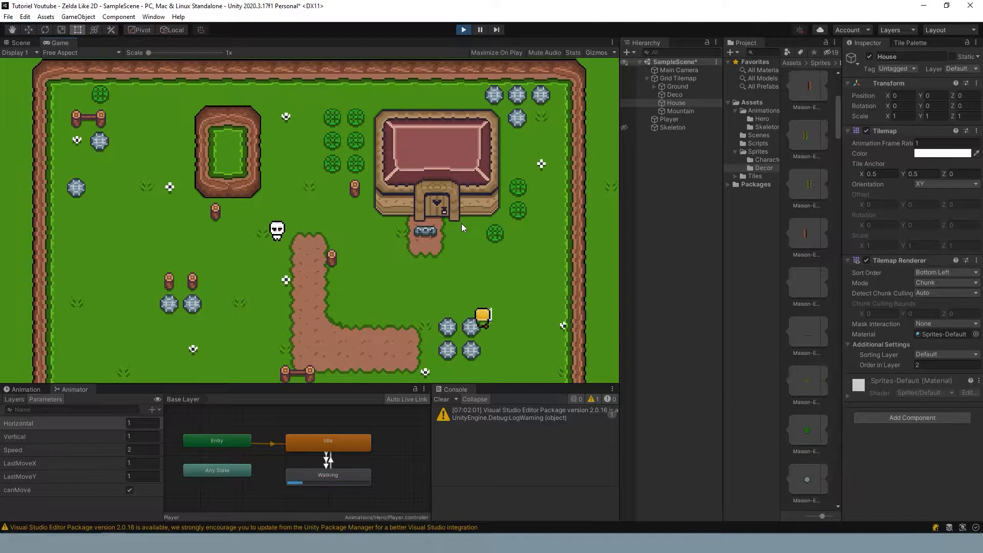
key("Left")
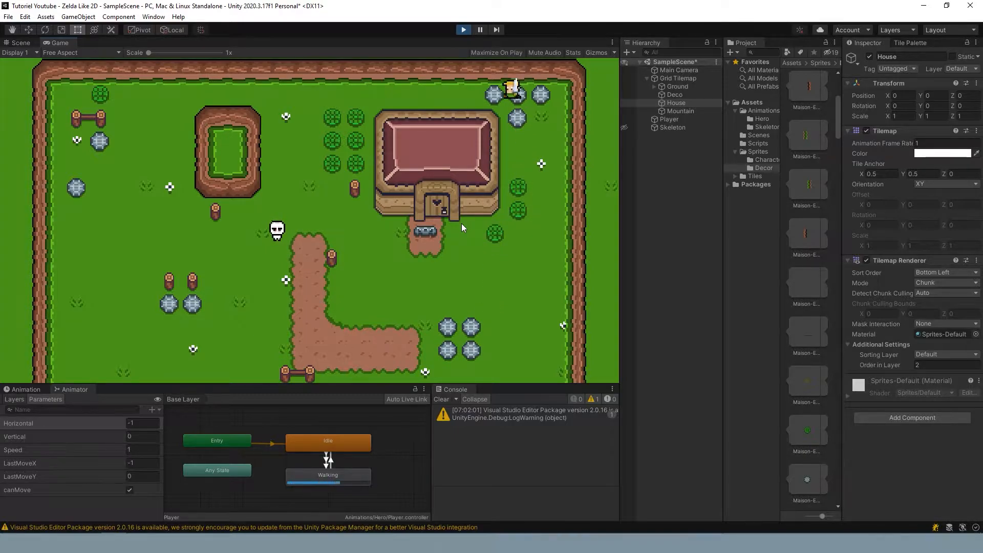
key("Down")
key("Right")
key("Left")
key("Up")
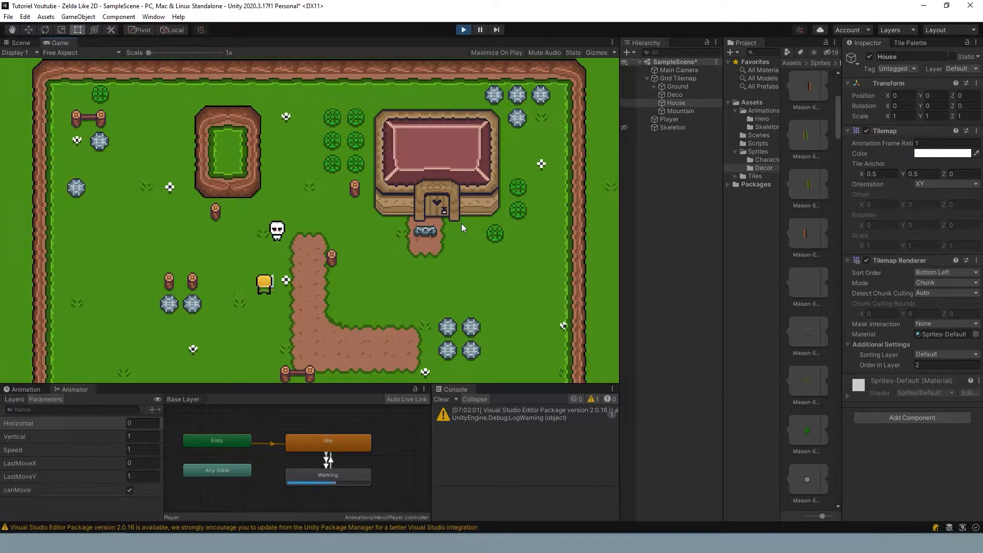
key("Right")
key("Down")
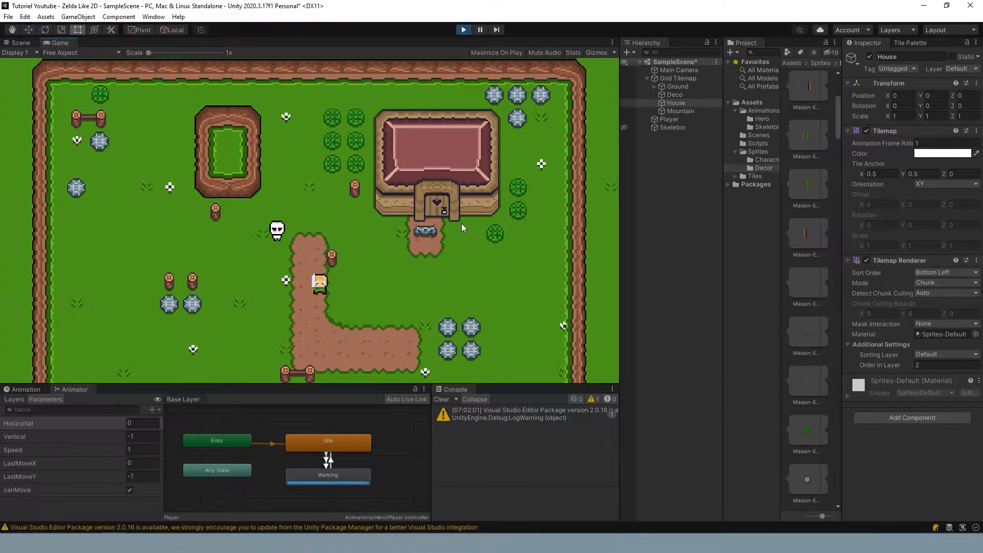
left_click(462, 30)
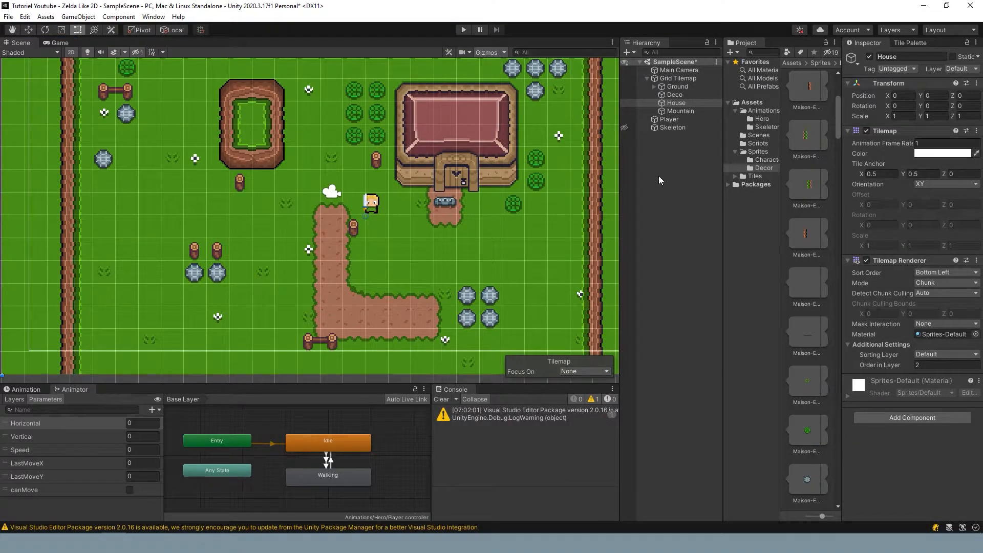
Examine the Player object's components and its surroundings in the scene.
left_click(675, 122)
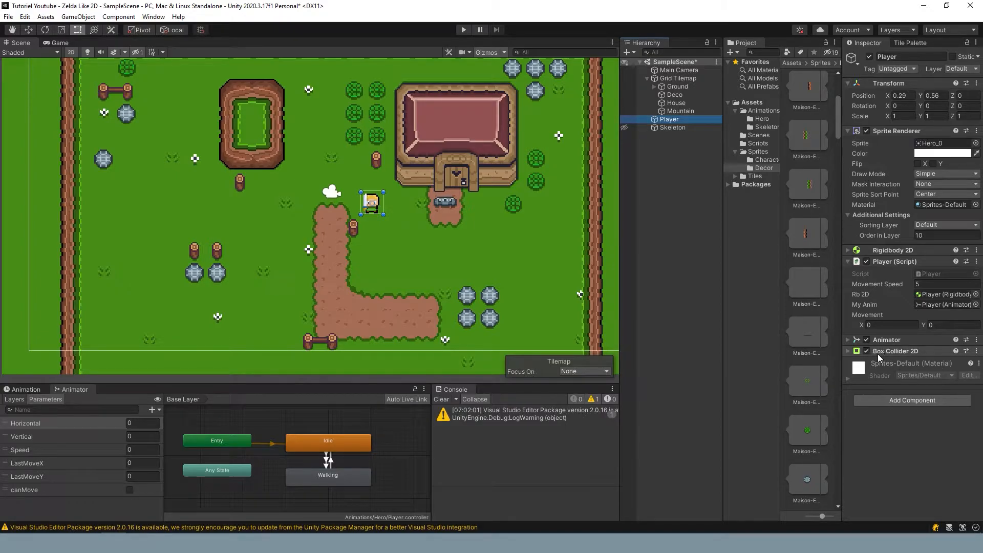
scroll(382, 208, "up", 3)
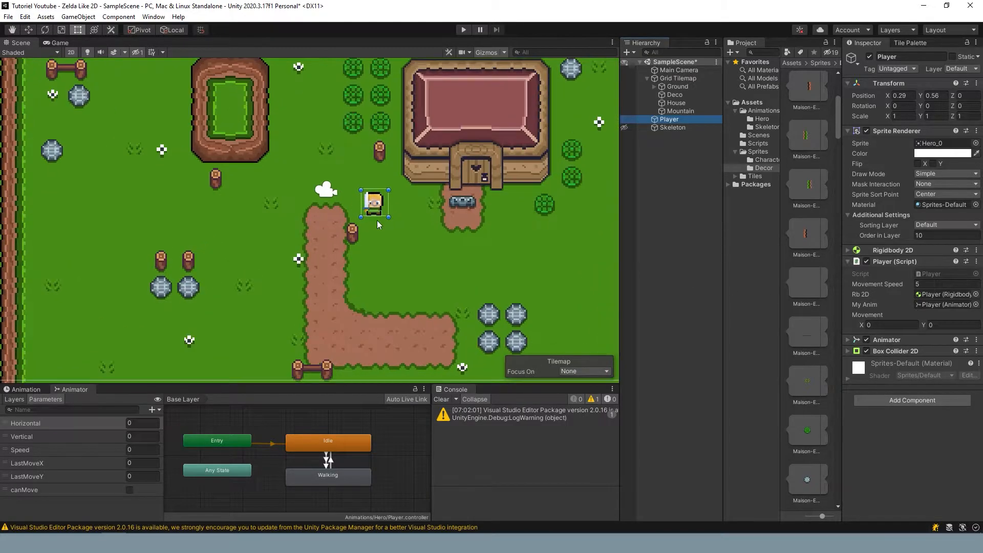
scroll(461, 214, "down", 2)
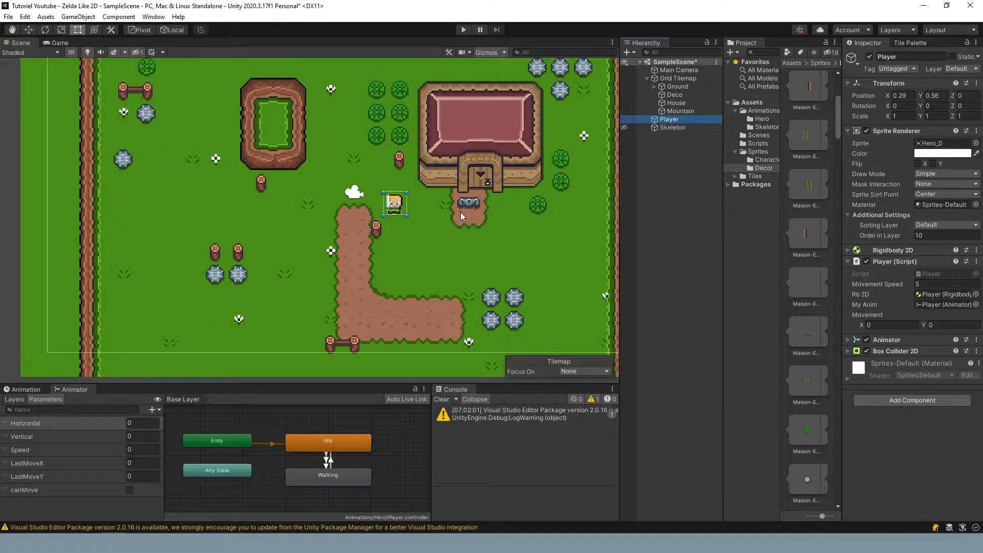
scroll(430, 178, "down", 3)
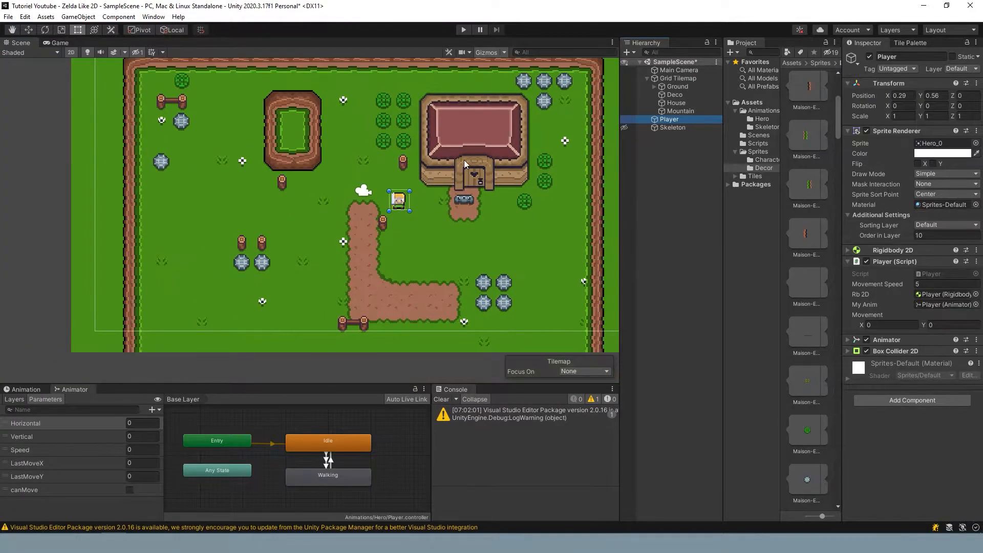
middle_click_drag(459, 163, 425, 187)
scroll(424, 187, "up", 3)
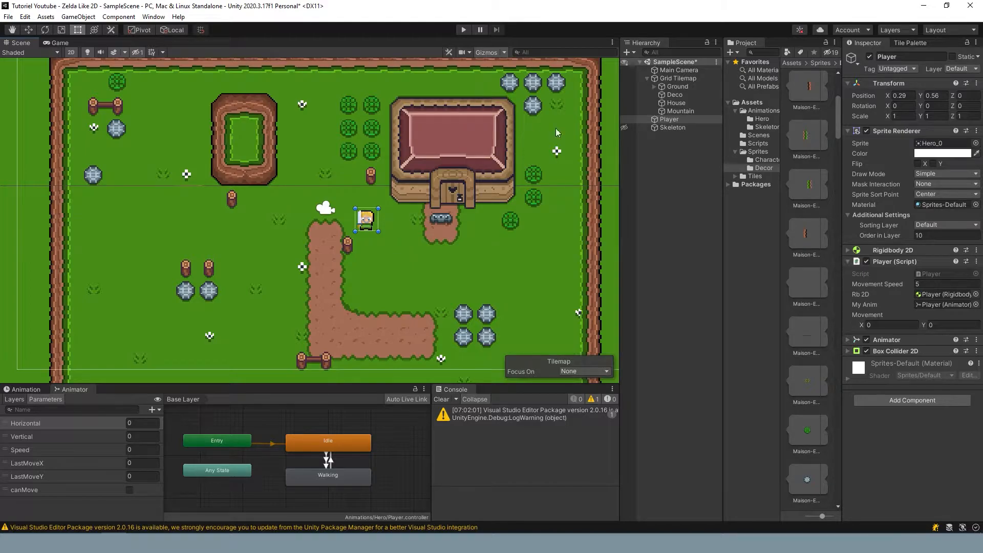
Add a Tilemap Collider 2D component to the Deco tilemap.
left_click(675, 96)
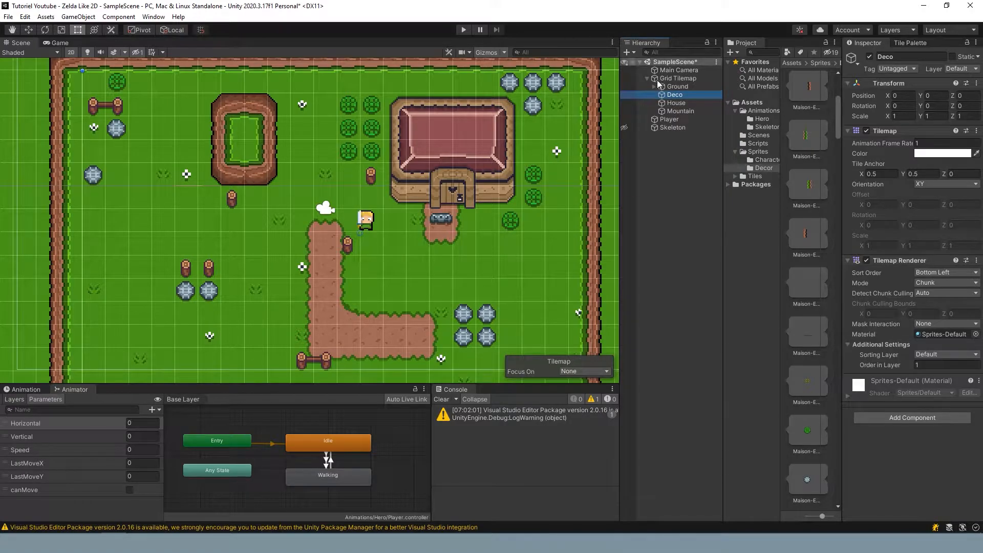
left_click(883, 416)
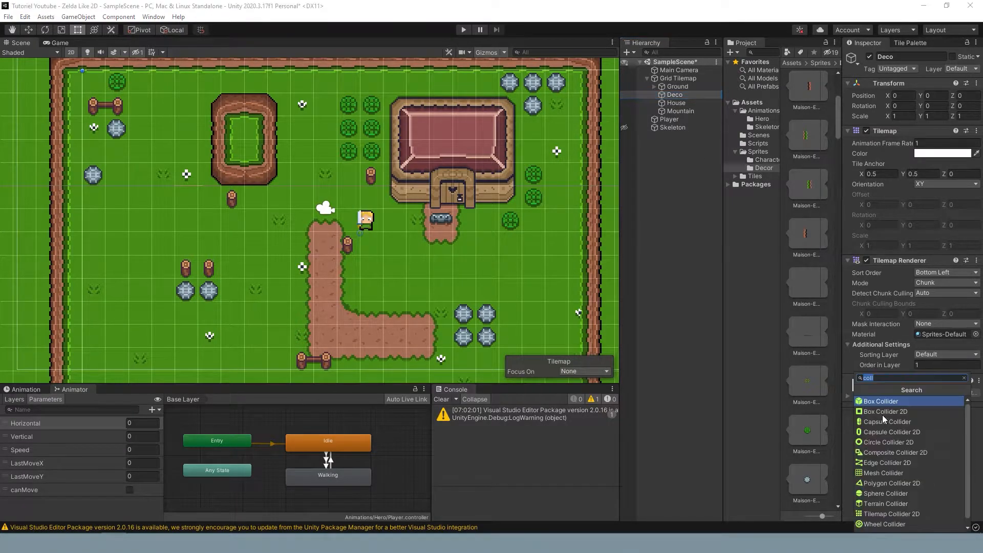
left_click(896, 513)
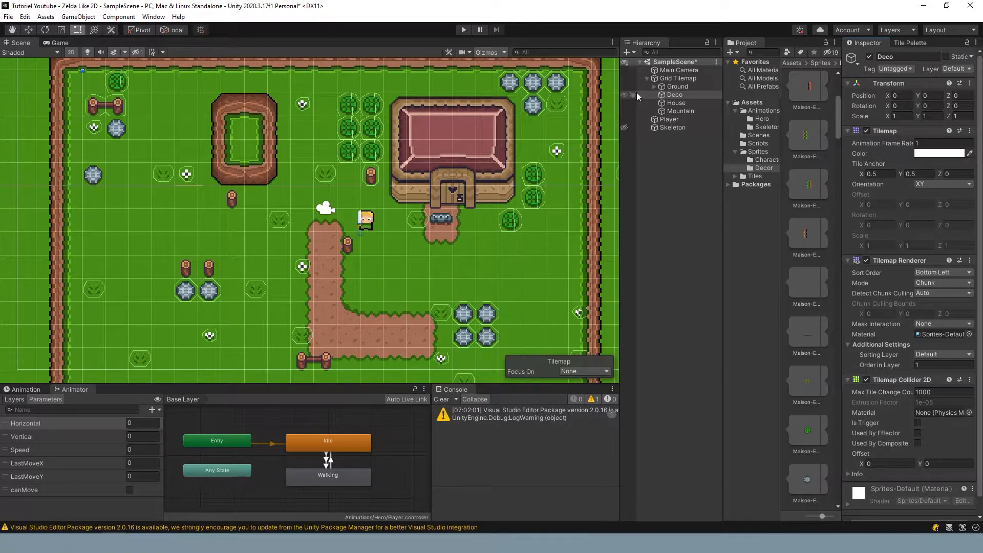
Run the game and walk the player against the rocks, bushes and logs to test the Deco collisions, and stop the game.
left_click(464, 31)
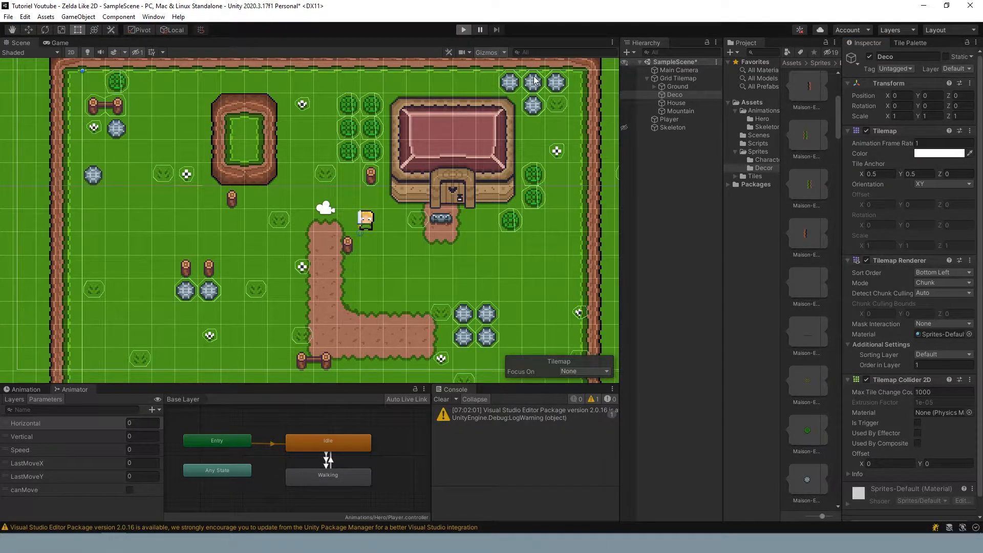
key("Right")
key("Up")
key("Left")
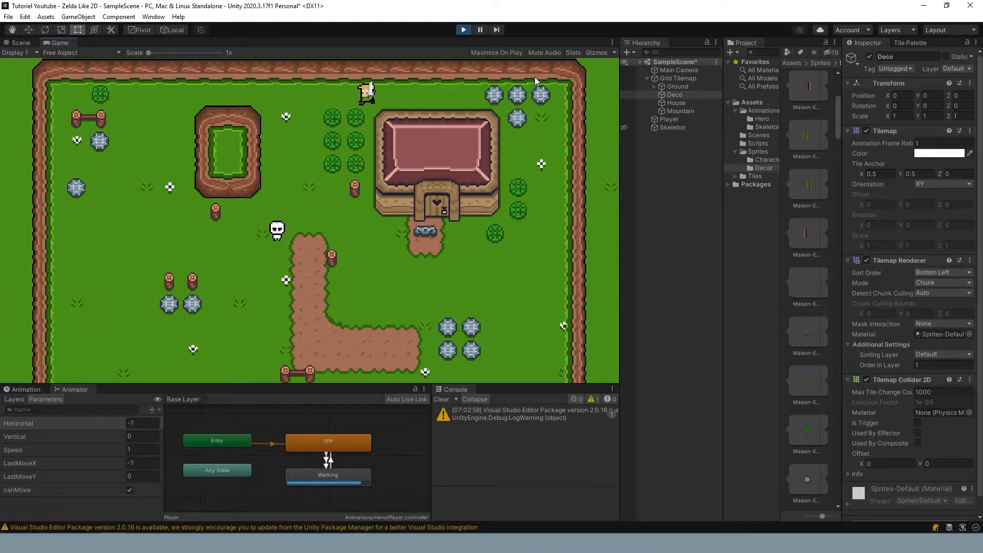
key("Down")
key("Right")
key("Left")
key("Down")
key("Right")
key("Left")
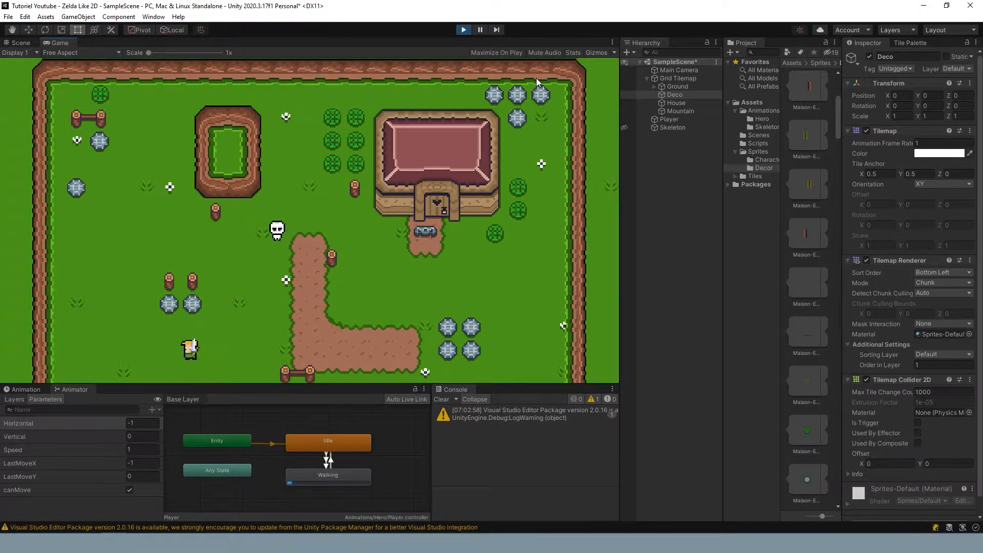
key("Up")
key("Right")
key("Up")
key("Down")
key("Left")
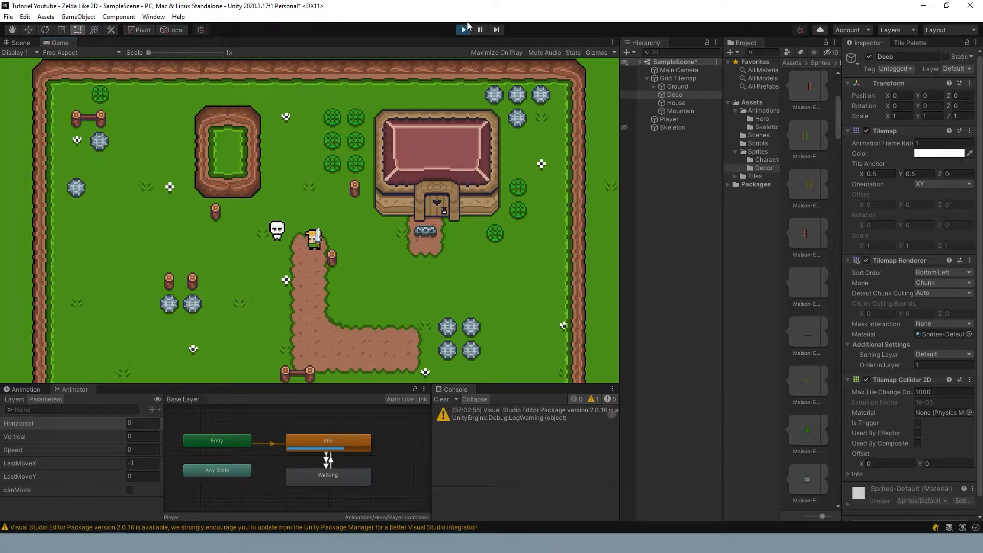
left_click(465, 28)
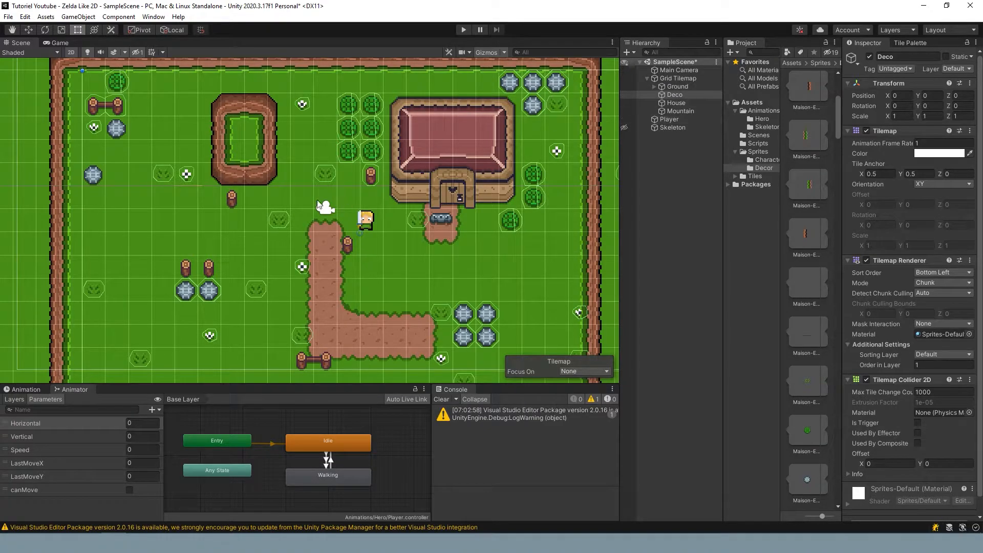
Remove the Tilemap Collider 2D component from the Deco tilemap.
left_click(671, 87)
left_click(672, 95)
left_click(673, 102)
left_click(671, 95)
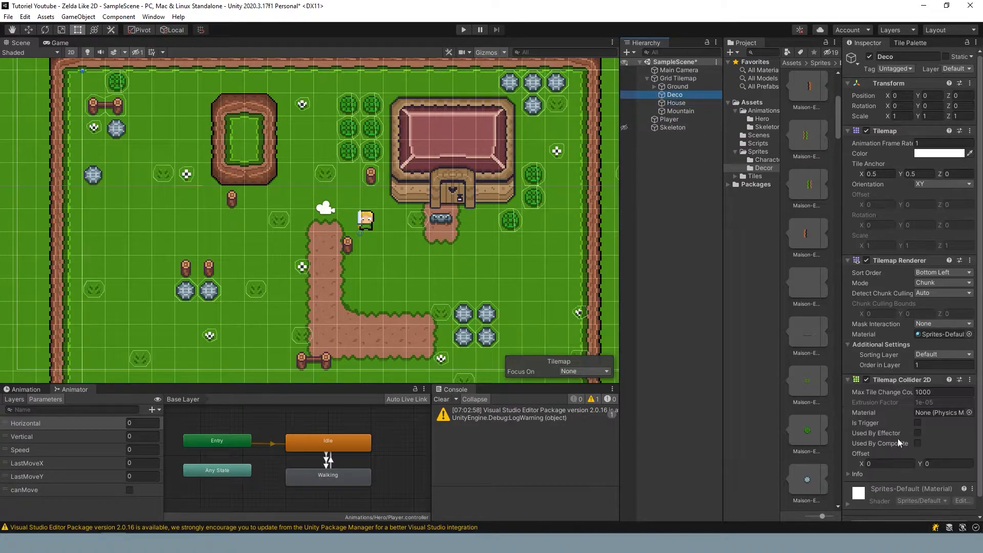
right_click(916, 375)
left_click(911, 398)
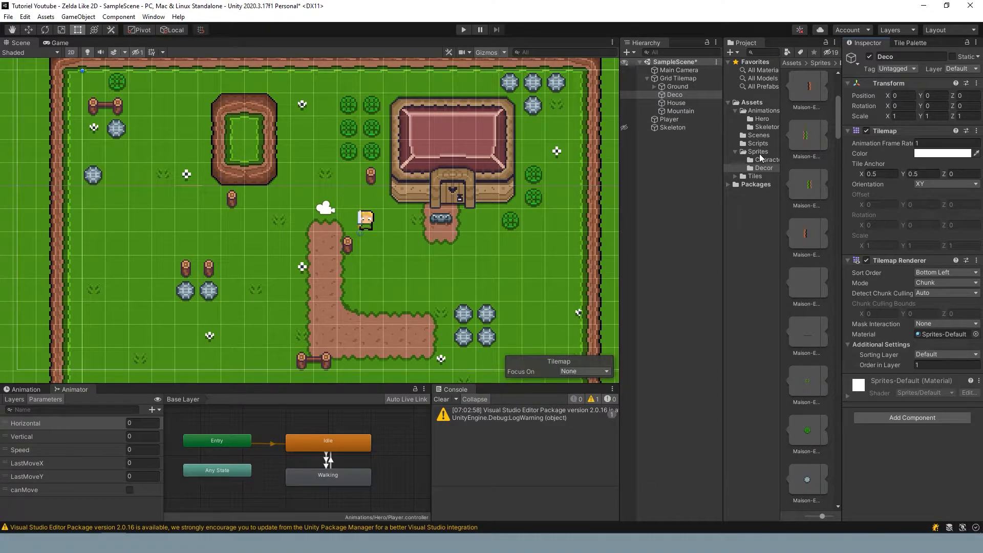
Place the grey rock sprite Maison-Exterieur_12 from the Decor sprites on the grass below the player and rename it Rocher.
left_click(762, 167)
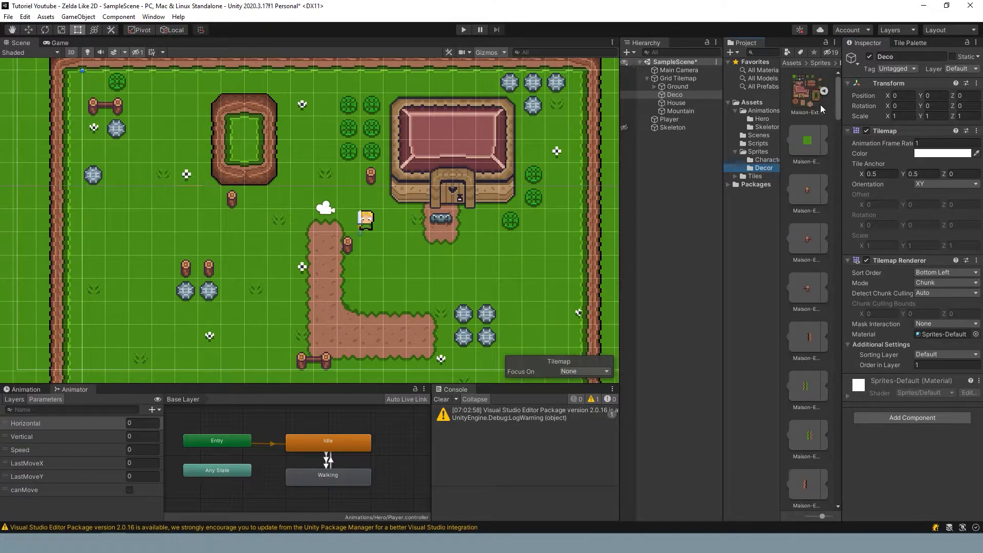
left_click(791, 90)
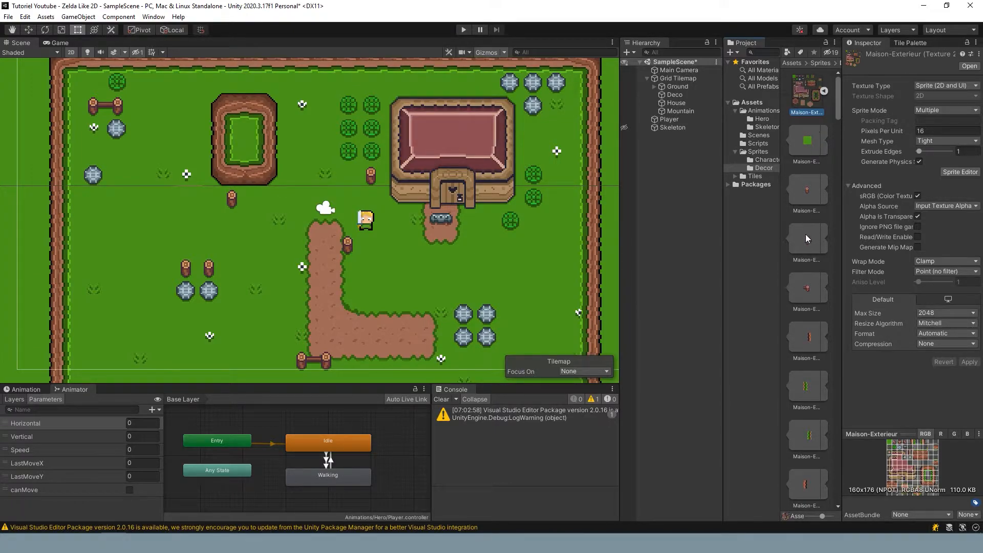
scroll(809, 246, "down", 3)
left_click_drag(810, 264, 376, 276)
scroll(376, 276, "up", 5)
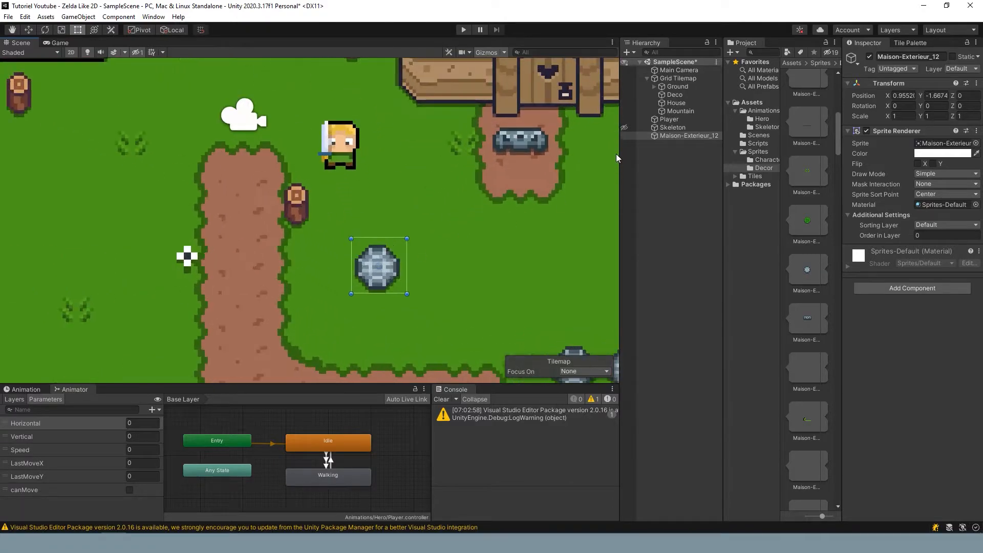
left_click(679, 134)
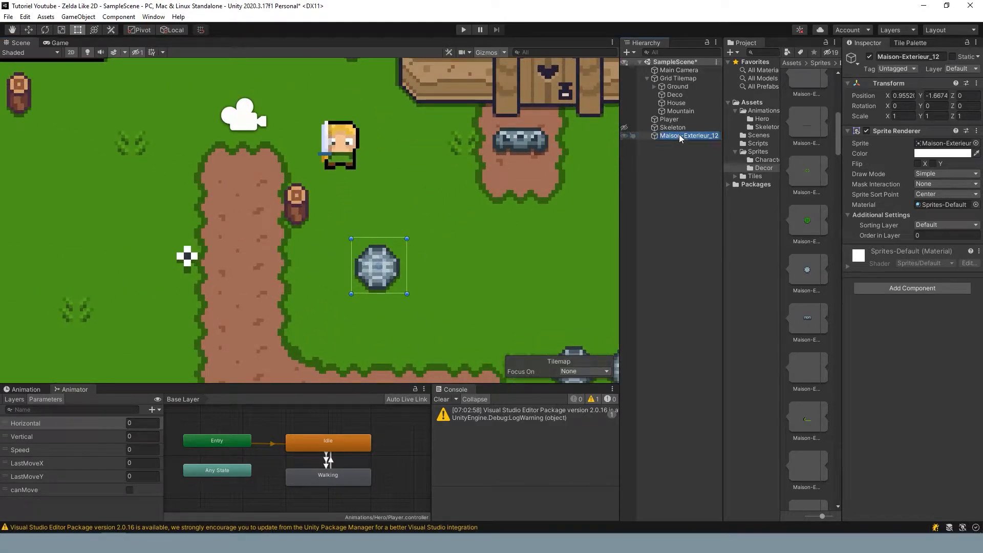
type("Rocher")
key("Return")
Add a Circle Collider 2D component to the Rocher object.
left_click(906, 289)
type("coll")
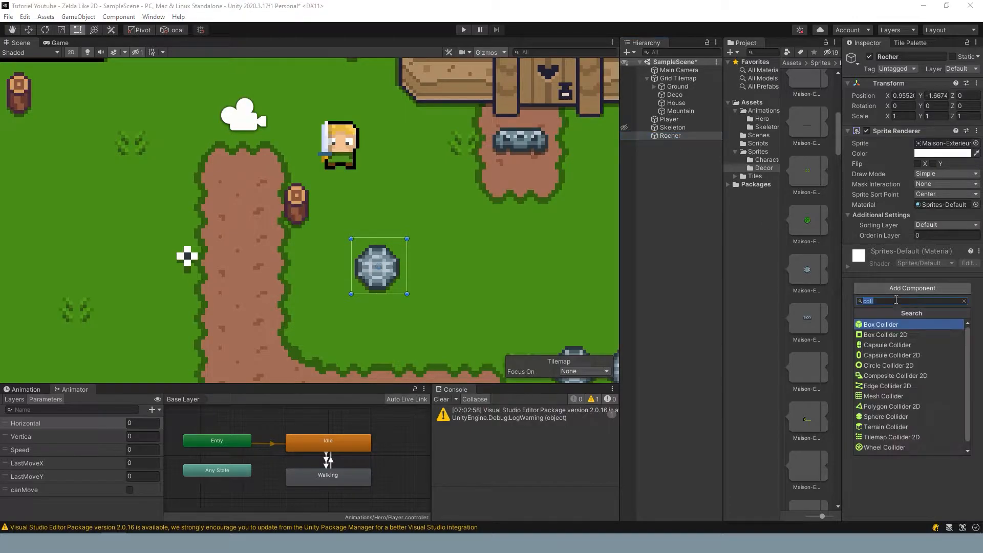
left_click(888, 365)
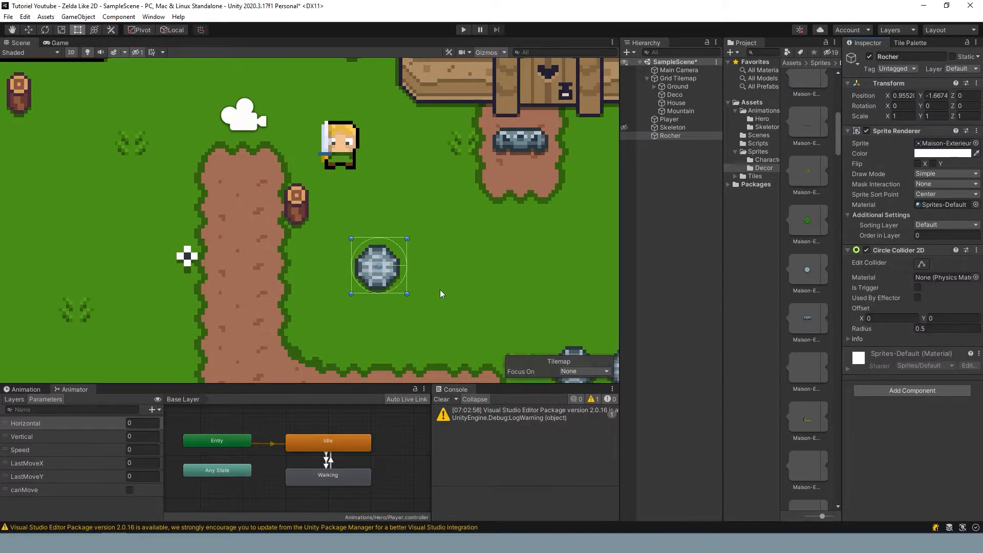
Shrink Rocher's circle collider to fit inside the rock, with a radius of about 0.32 and an offset of about -0.04, -0.04.
left_click(921, 264)
scroll(389, 267, "up", 5)
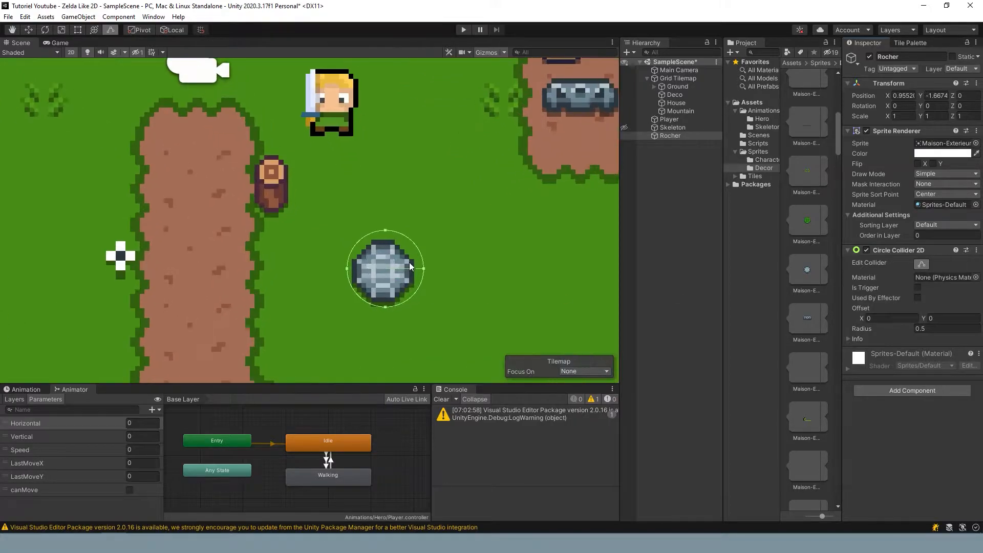
left_click_drag(372, 211, 371, 231)
left_click_drag(430, 291, 417, 290)
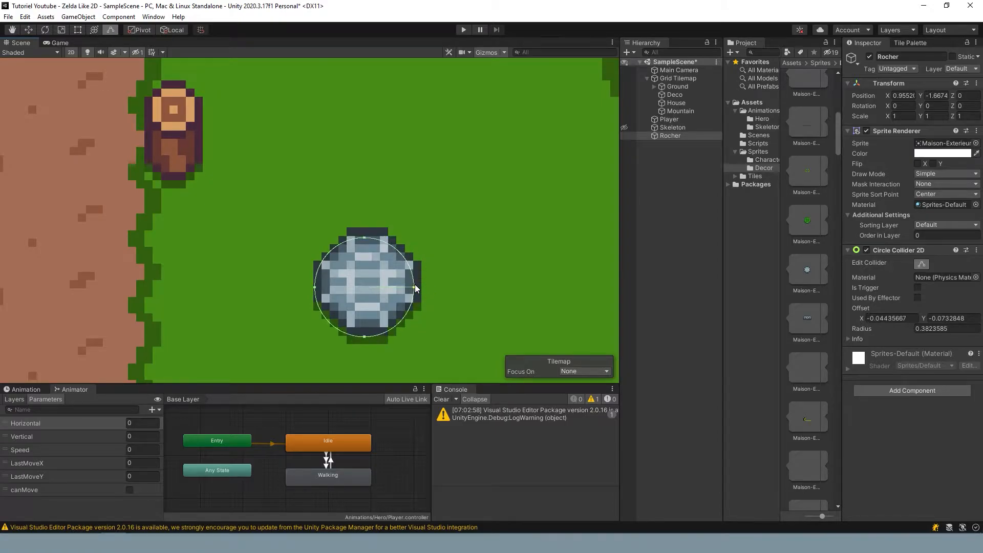
left_click_drag(365, 338, 365, 327)
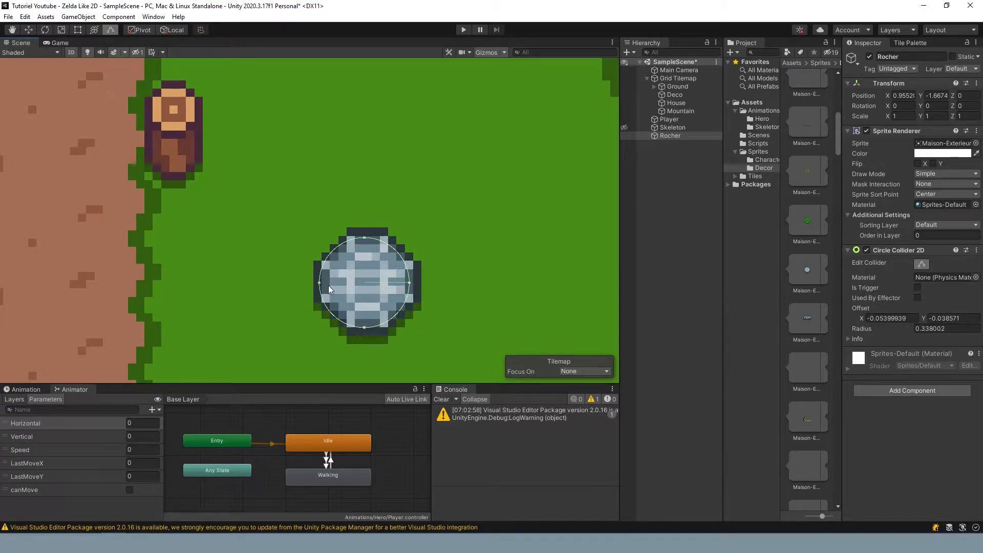
left_click_drag(319, 282, 323, 282)
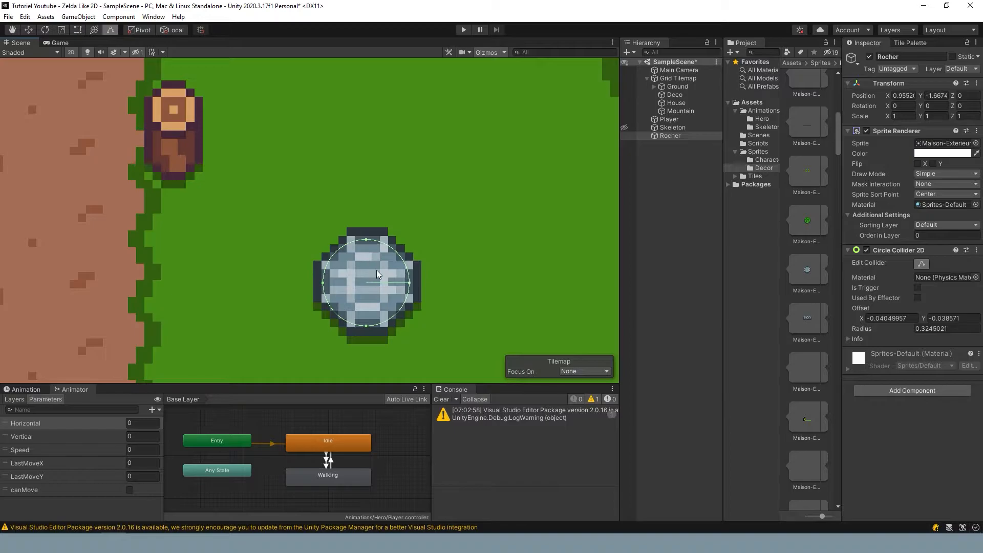
left_click(921, 264)
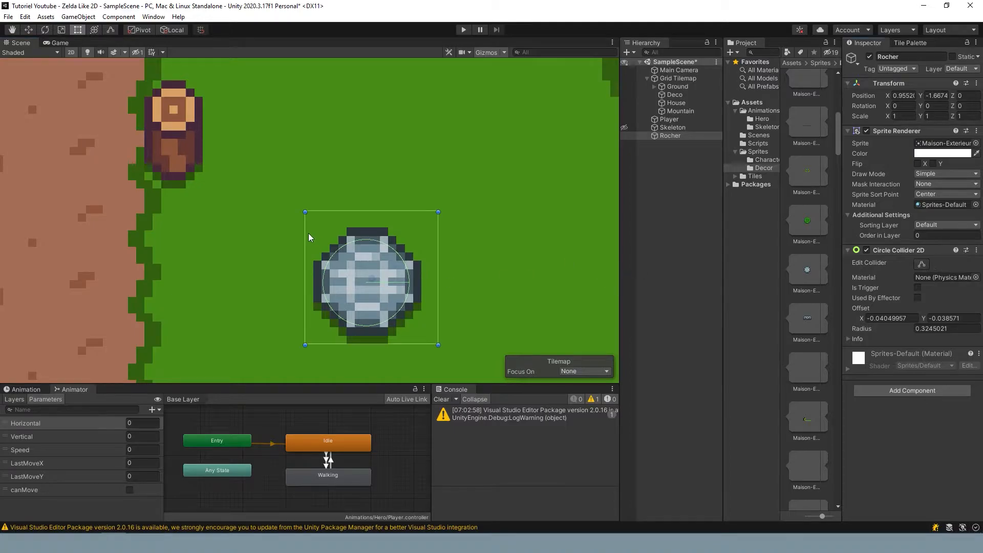
Playtest the scene, walking the player against the Rocher object from several sides to check its collision, and stop the game.
scroll(317, 235, "down", 3)
scroll(342, 239, "down", 4)
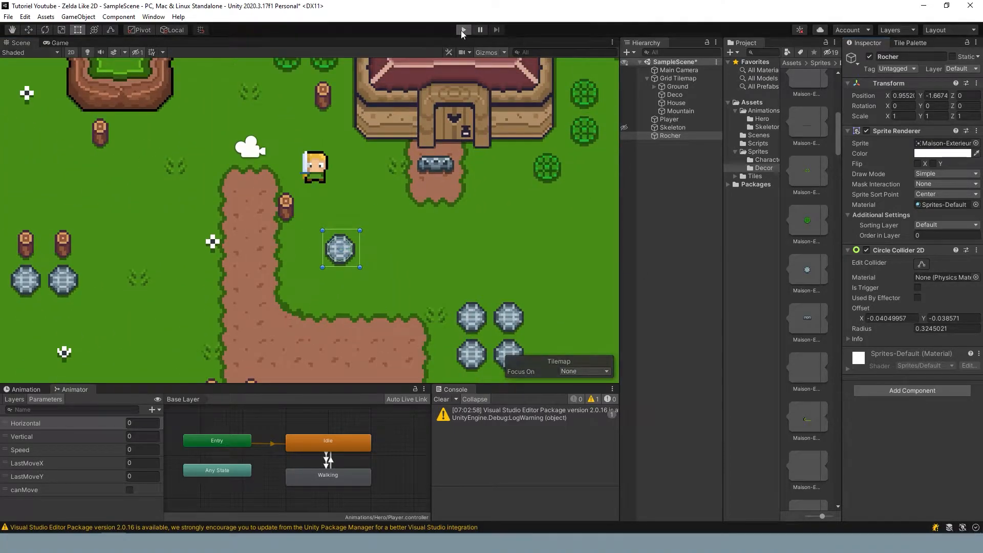
left_click(463, 30)
key("Down")
key("Right")
key("Up")
key("Left")
key("Right")
key("Down")
key("Left")
key("Up")
key("Left")
key("Right")
key("Left")
left_click(463, 30)
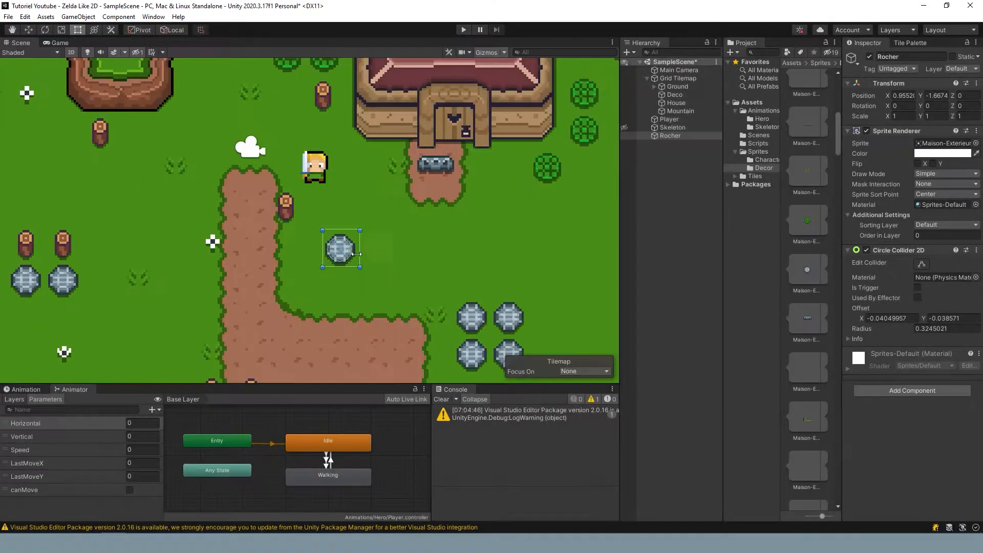
left_click(909, 250)
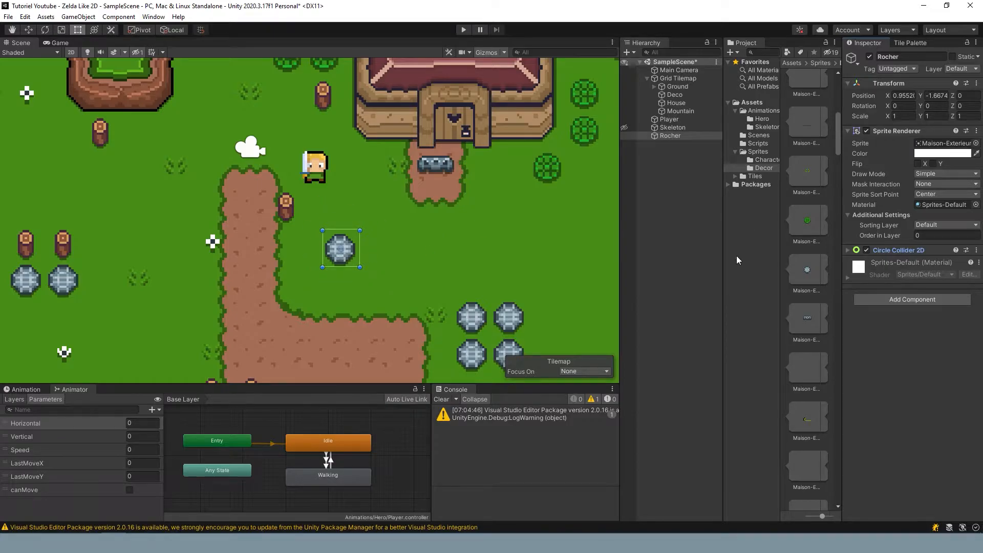
left_click(906, 299)
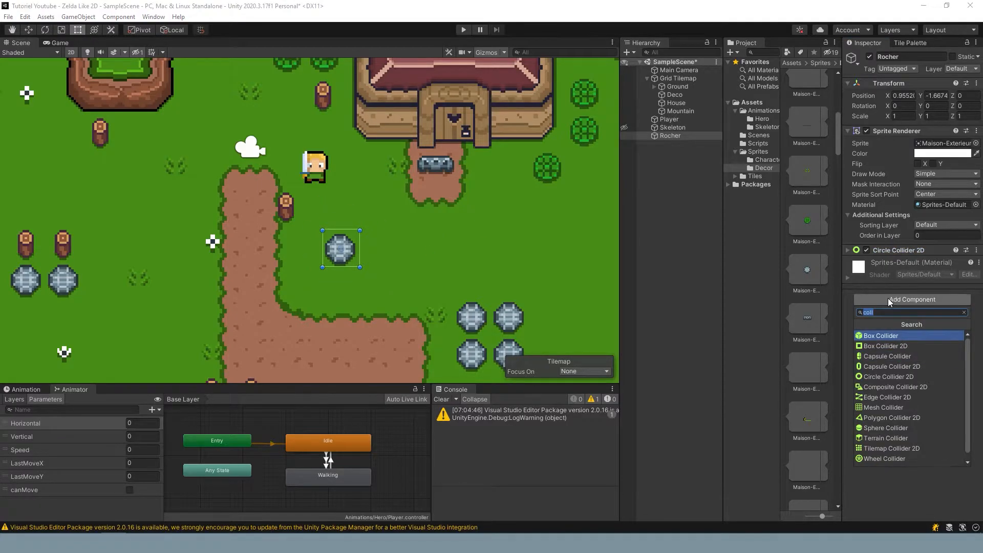
left_click(851, 453)
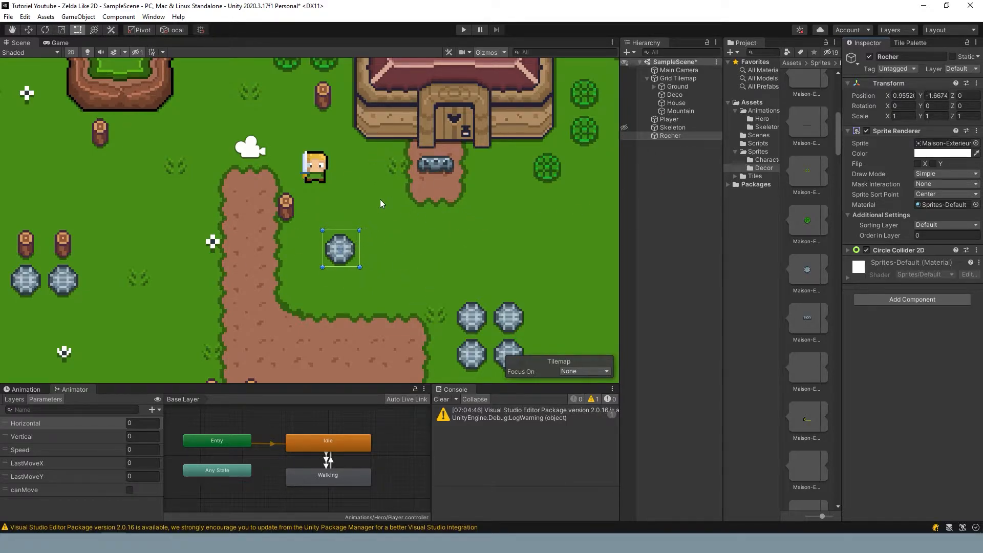
Create a new folder named Prefabs in Assets.
left_click(669, 136)
left_click(748, 105)
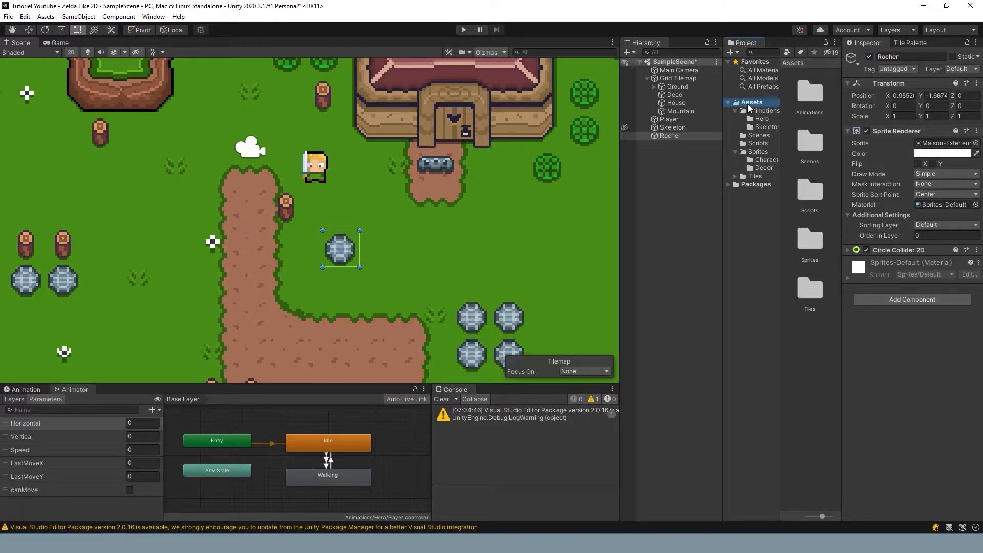
right_click(748, 105)
mouse_move(768, 111)
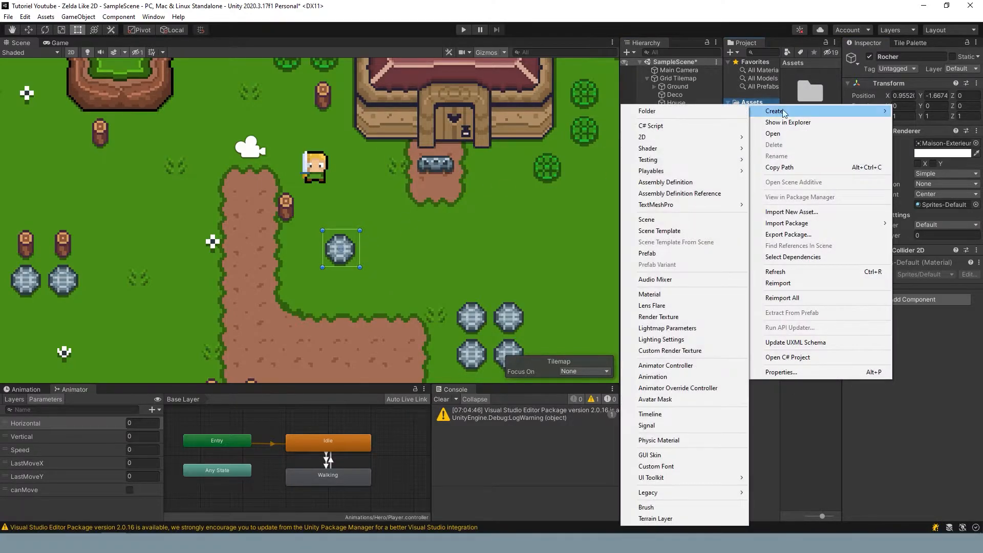
left_click(714, 112)
type("Prefabs")
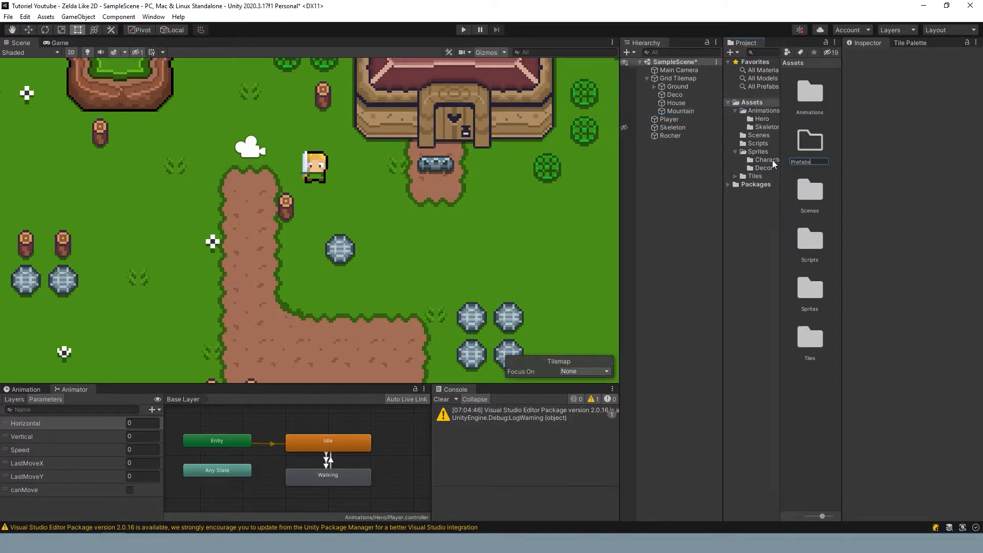
key("Return")
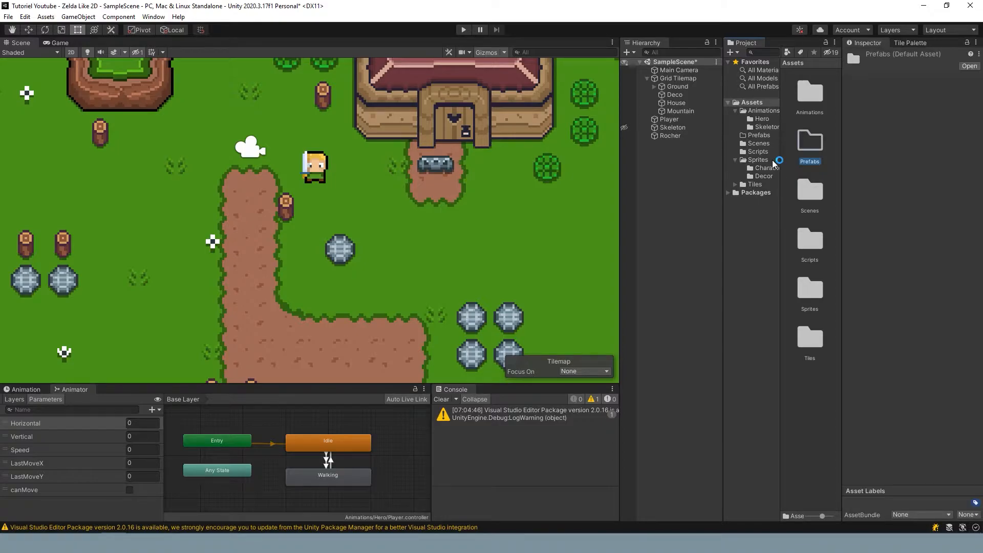
Turn the Rocher object into a prefab inside the Prefabs folder and delete the original object from the scene.
double_click(805, 143)
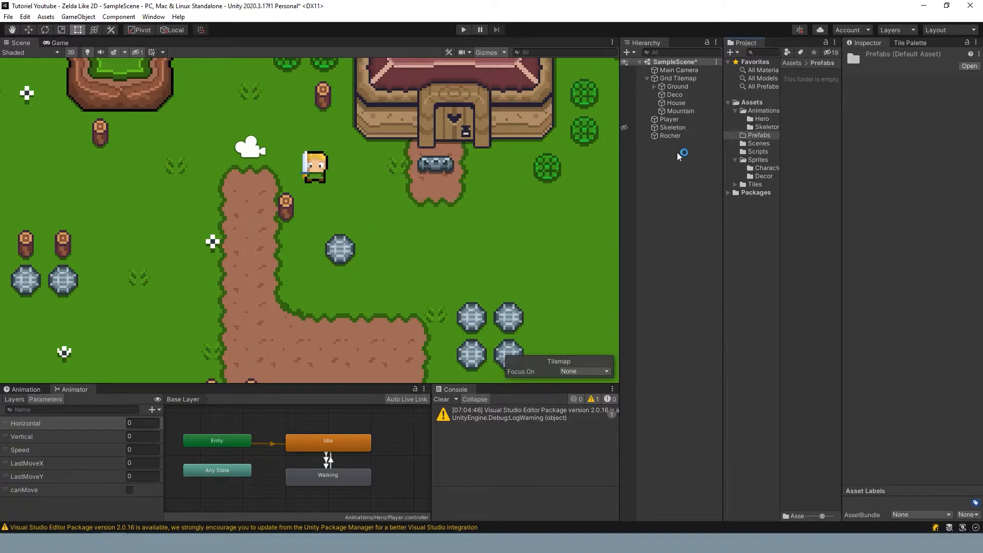
left_click(671, 136)
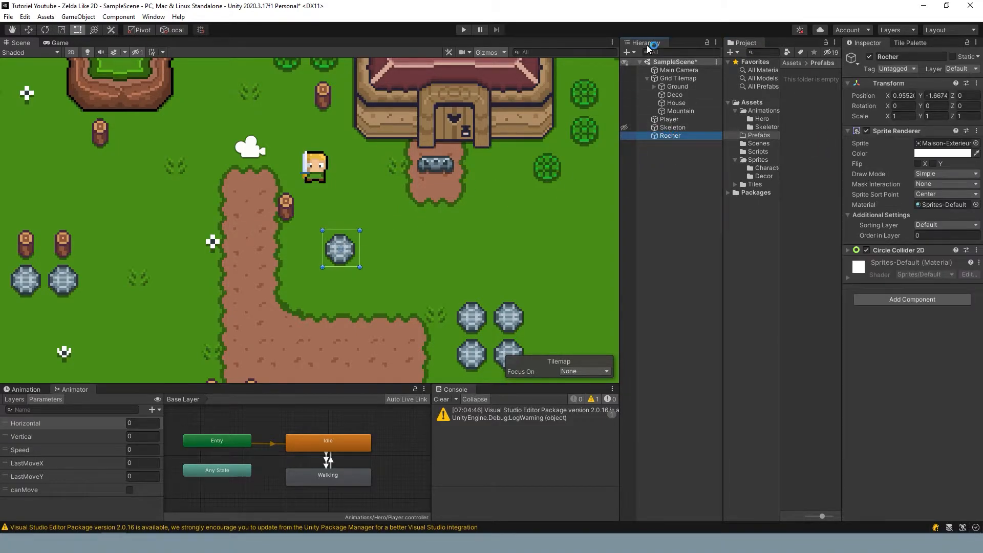
left_click_drag(666, 134, 799, 100)
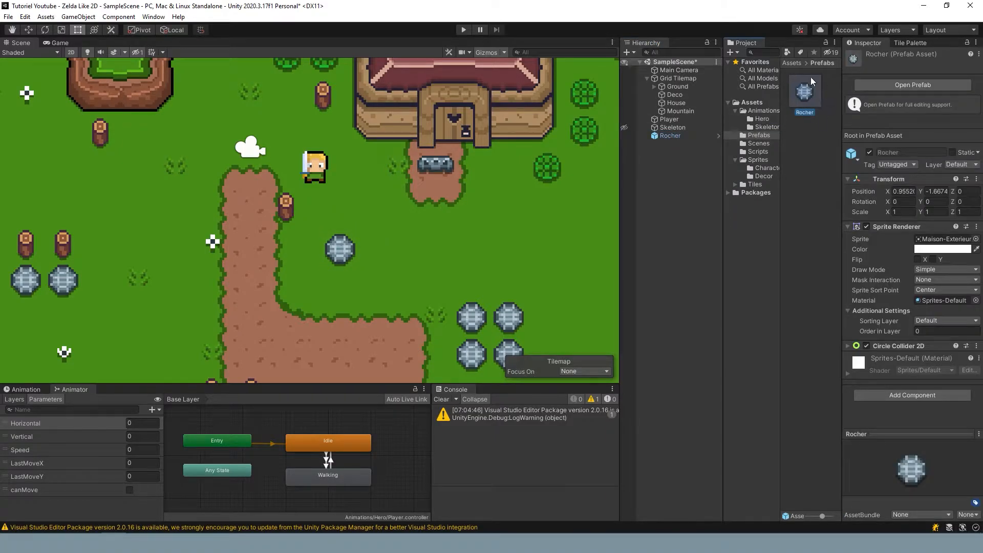
left_click(665, 135)
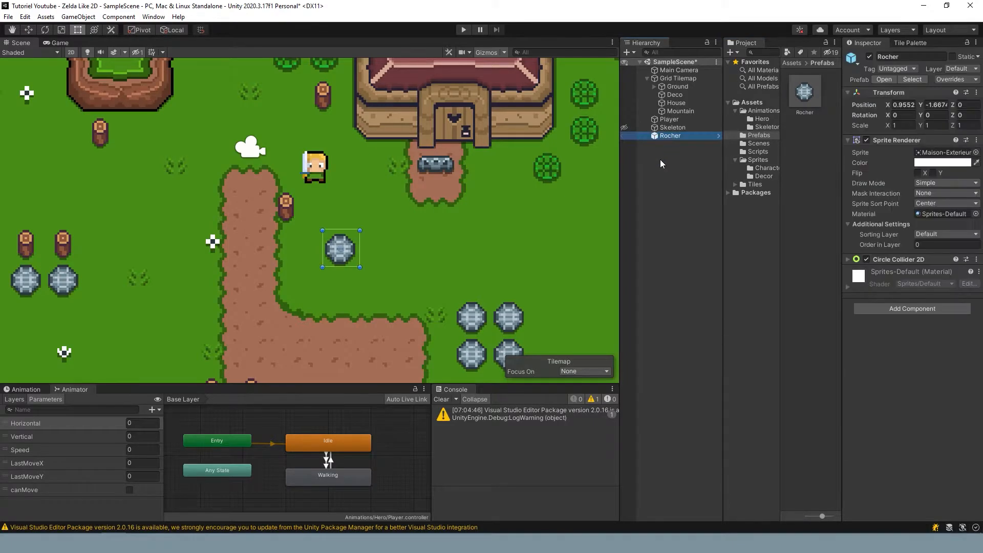
key("Delete")
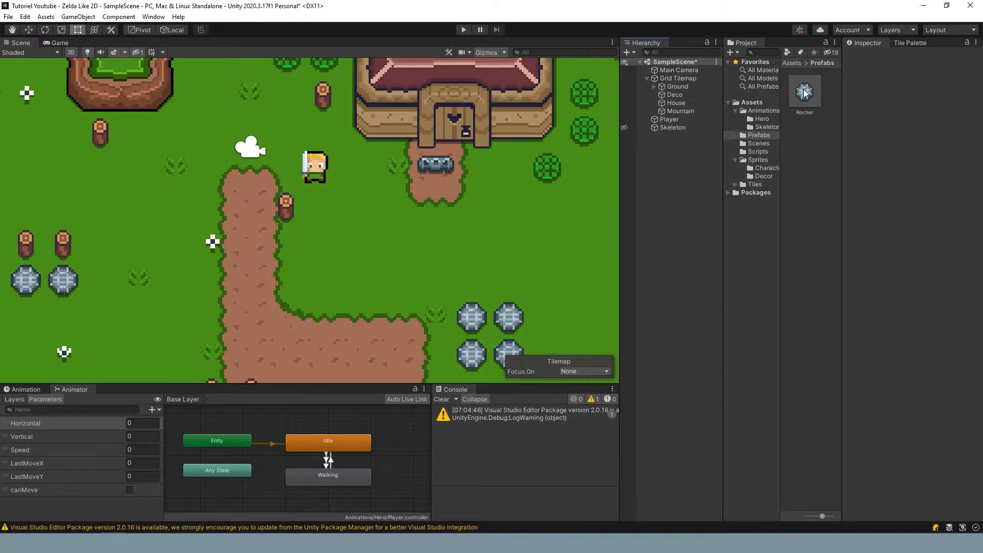
Place three copies of the Rocher prefab: two on the grass below the player and one beside the raised plateau.
scroll(284, 164, "down", 10)
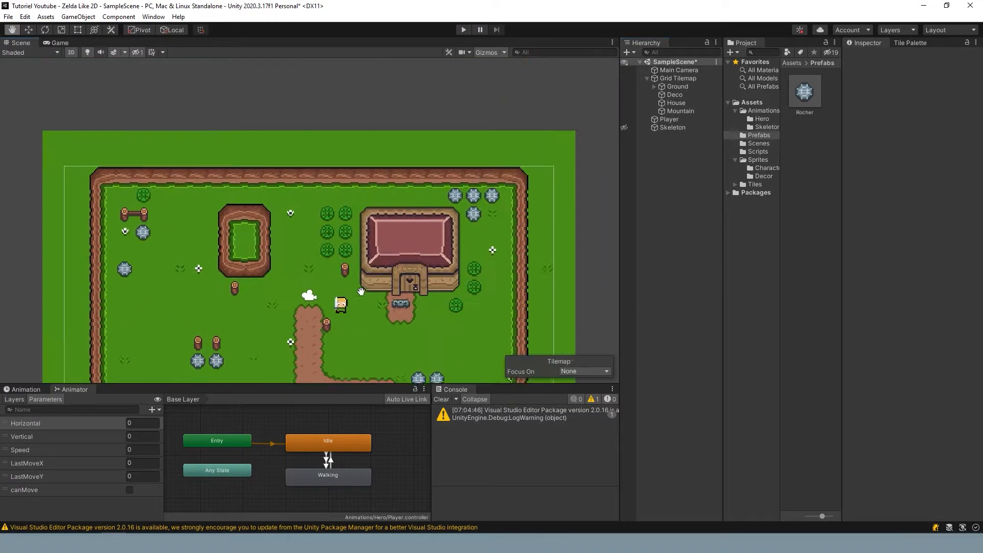
middle_click_drag(355, 261, 348, 205)
left_click_drag(803, 93, 264, 213)
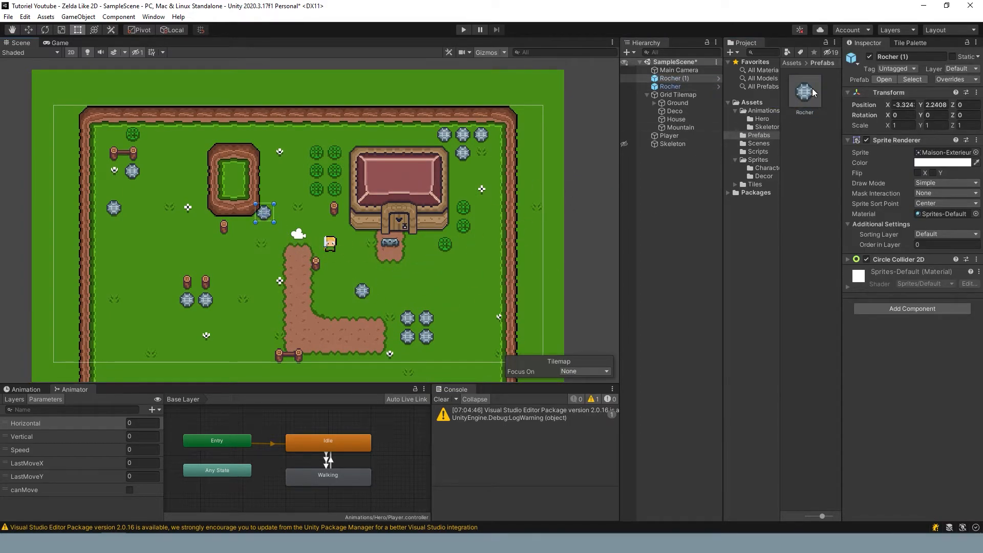
left_click_drag(248, 301, 340, 268)
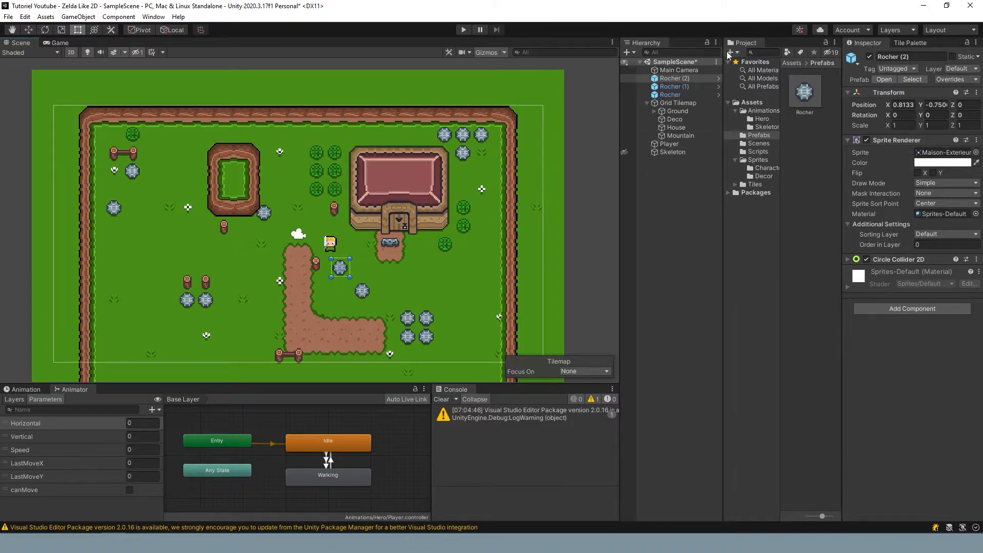
Playtest the scene, moving the player against the placed rock copies to check their collisions, and stop the game.
left_click(463, 30)
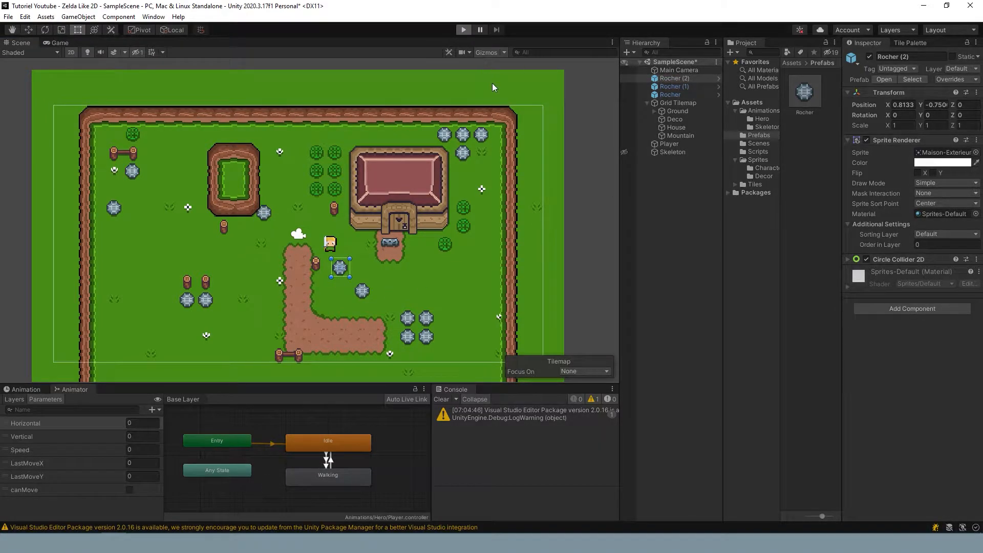
key("Left")
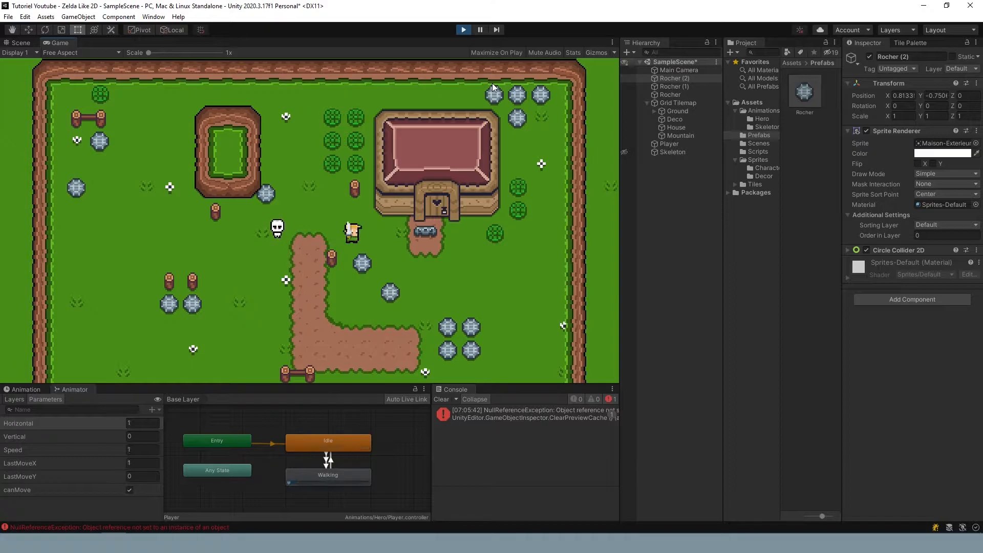
key("Up")
key("Down")
key("Up")
key("Right")
key("Down")
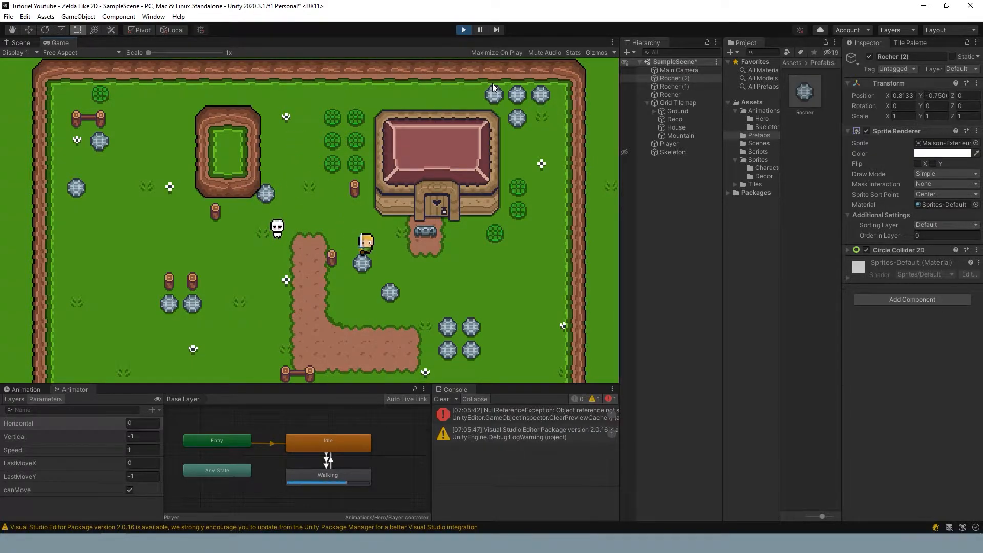
key("Left")
key("Right")
key("Up")
key("Left")
key("Up")
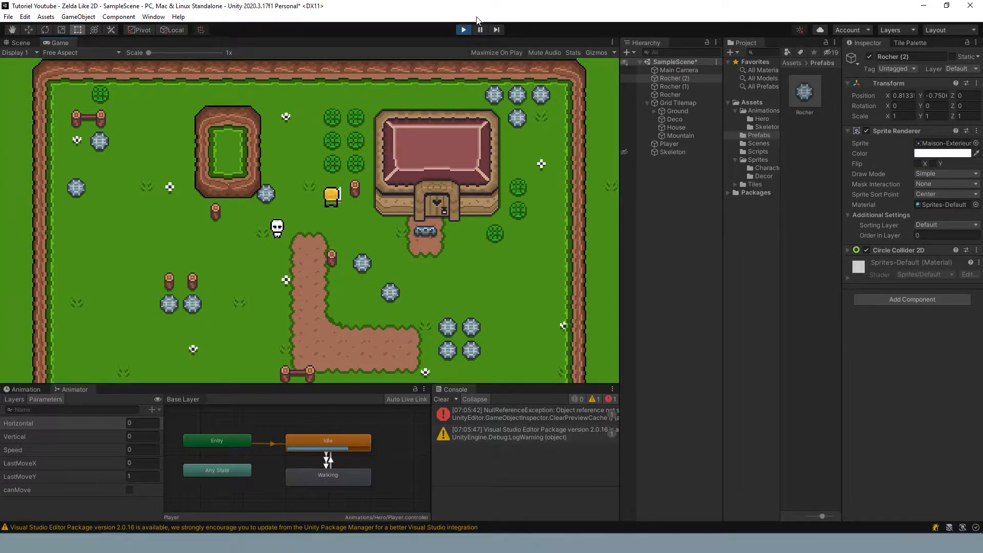
left_click(468, 30)
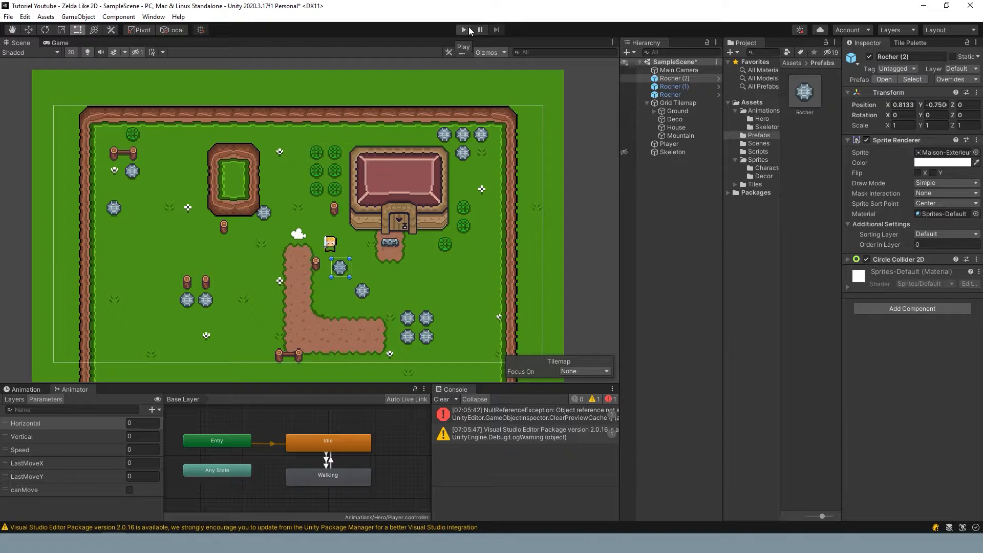
Delete the copies Rocher (1) and Rocher (2), keeping only the first Rocher copy selected.
left_click(684, 94, "shift")
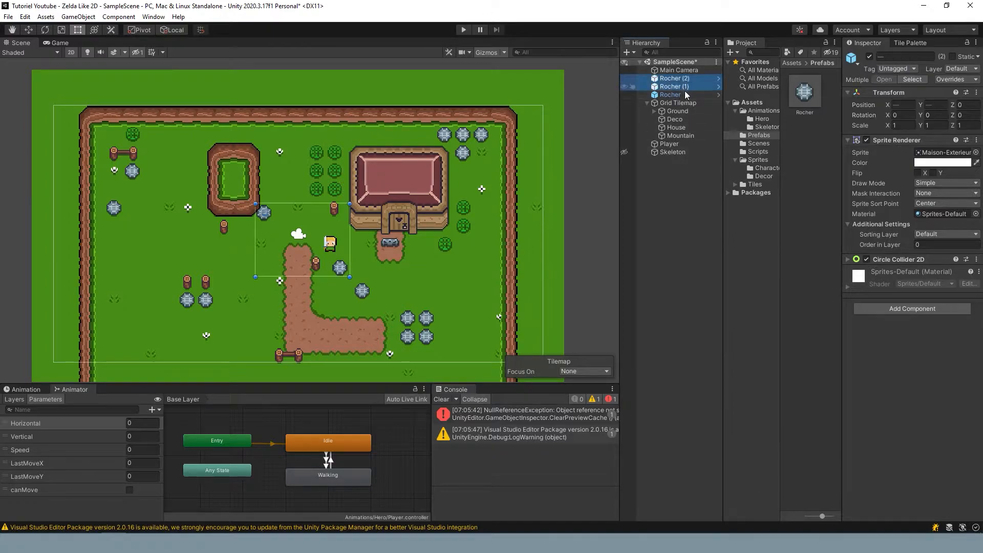
key("Delete")
left_click(674, 81)
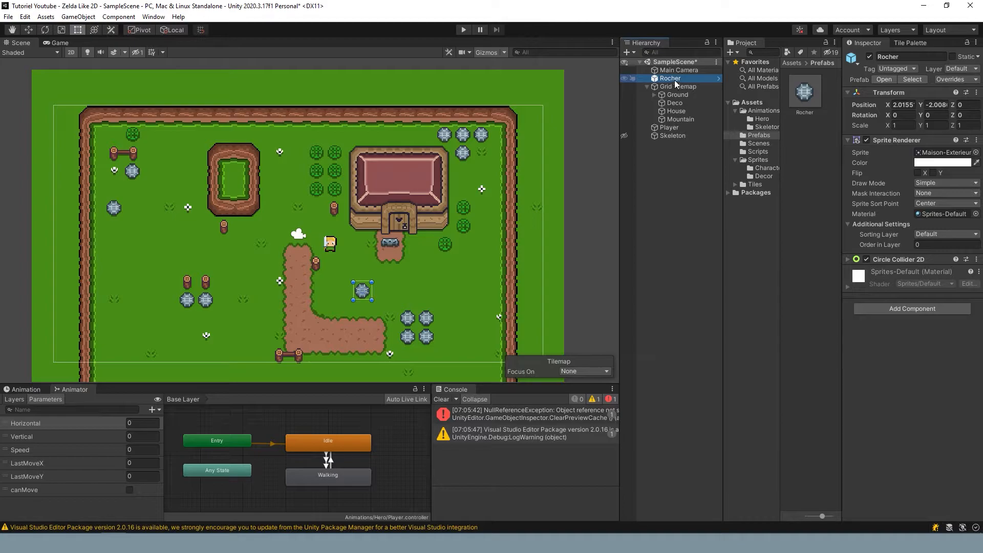
Place four more copies of the Rocher prefab on the grass around the remaining rock.
scroll(376, 286, "up", 1)
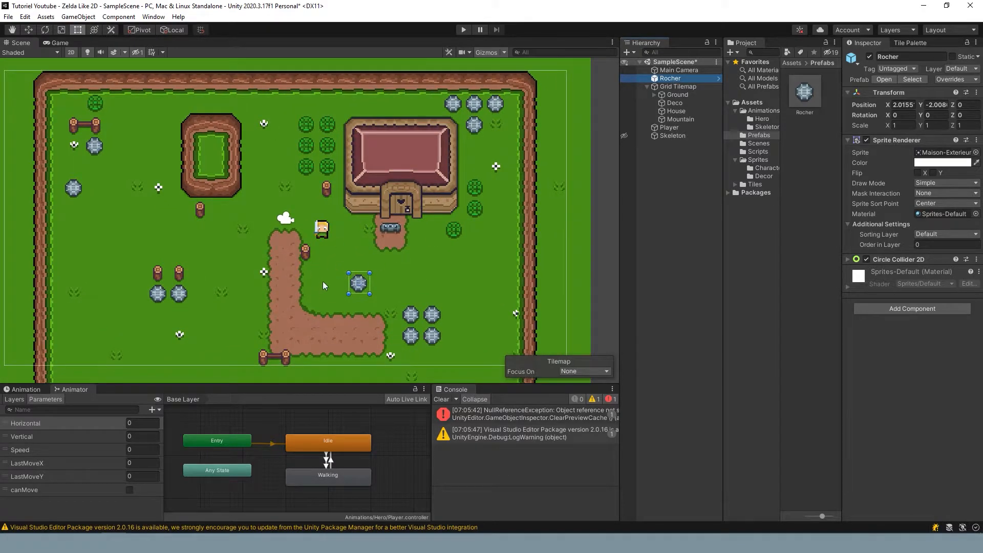
scroll(378, 274, "up", 1)
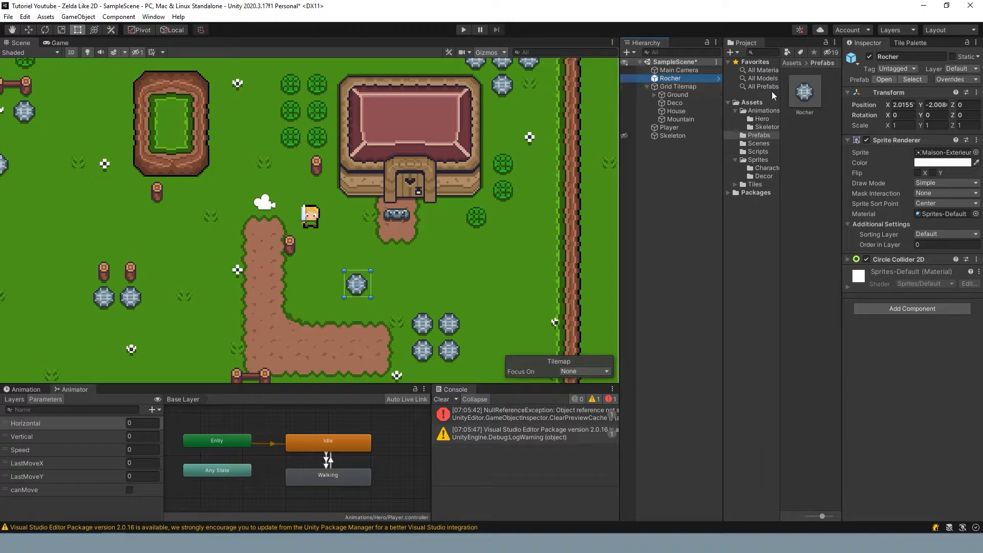
left_click_drag(798, 97, 354, 297)
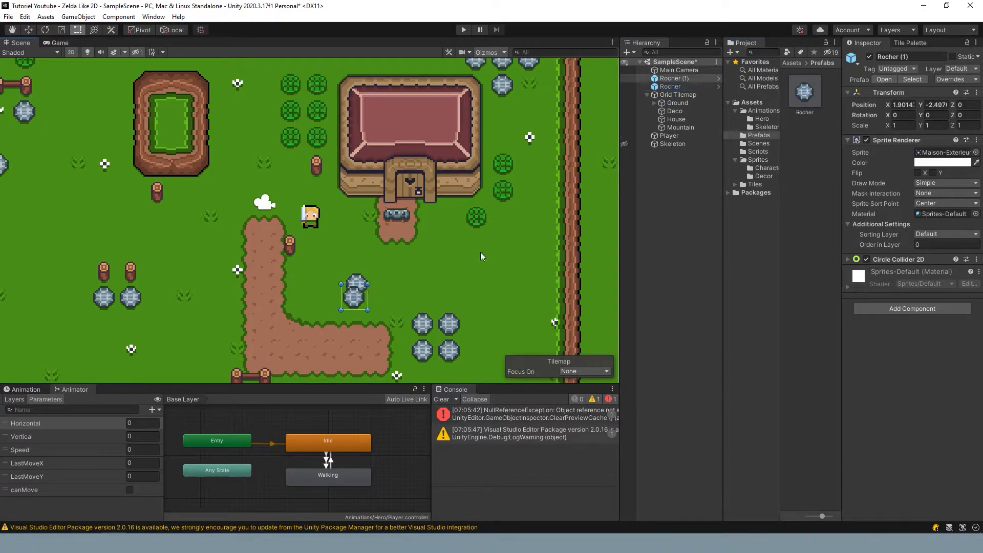
left_click_drag(802, 91, 394, 275)
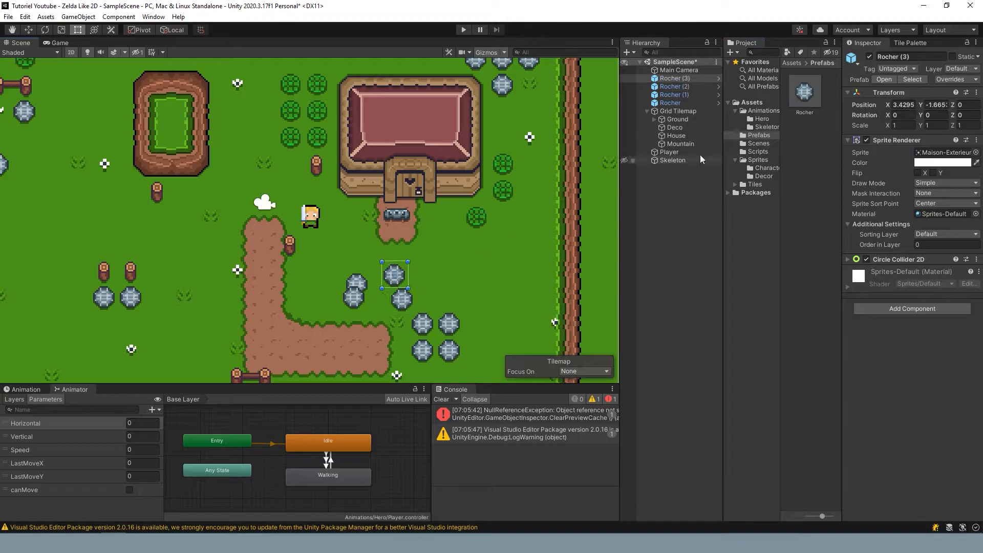
left_click_drag(622, 179, 466, 270)
Open the Rocher prefab from one of its copies to view its components, and return to the scene.
left_click(675, 86)
left_click(677, 110, "shift")
left_click(674, 78)
left_click(718, 78)
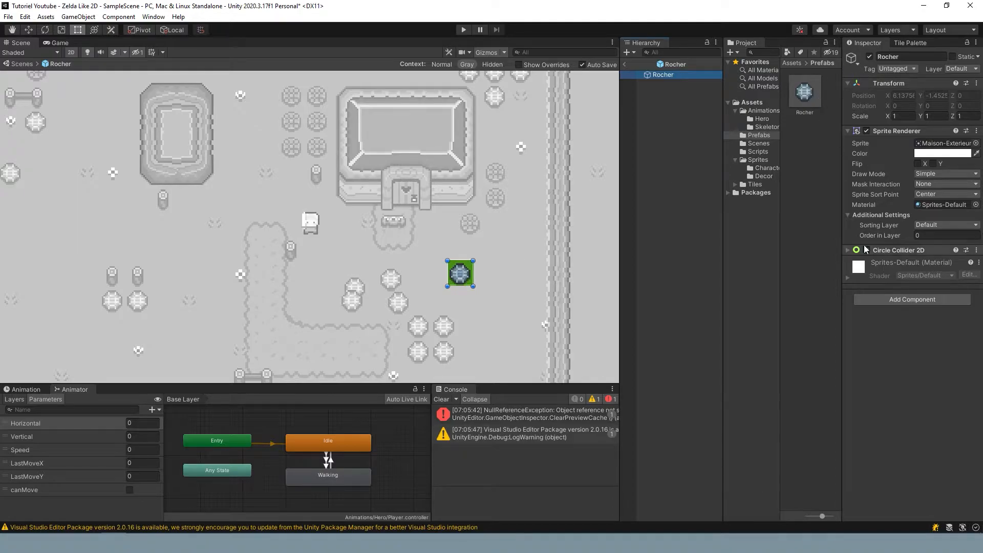
left_click(625, 65)
Delete all Rocher copies from the scene and select the Rocher prefab asset.
left_click(679, 108, "shift")
key("Delete")
left_click(783, 92)
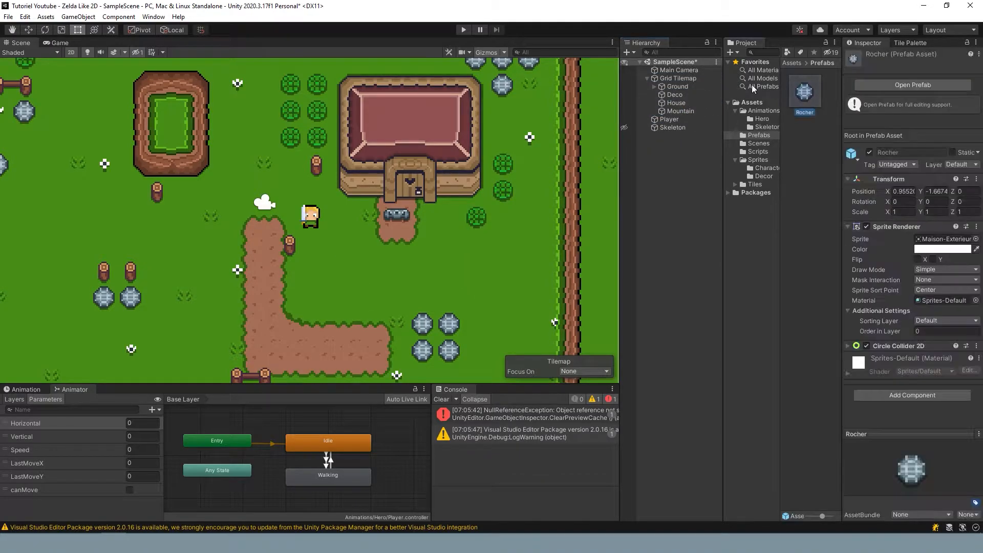
Select the Deco tilemap and show the Tile Palette with Deco as the active tilemap.
scroll(400, 228, "down", 3)
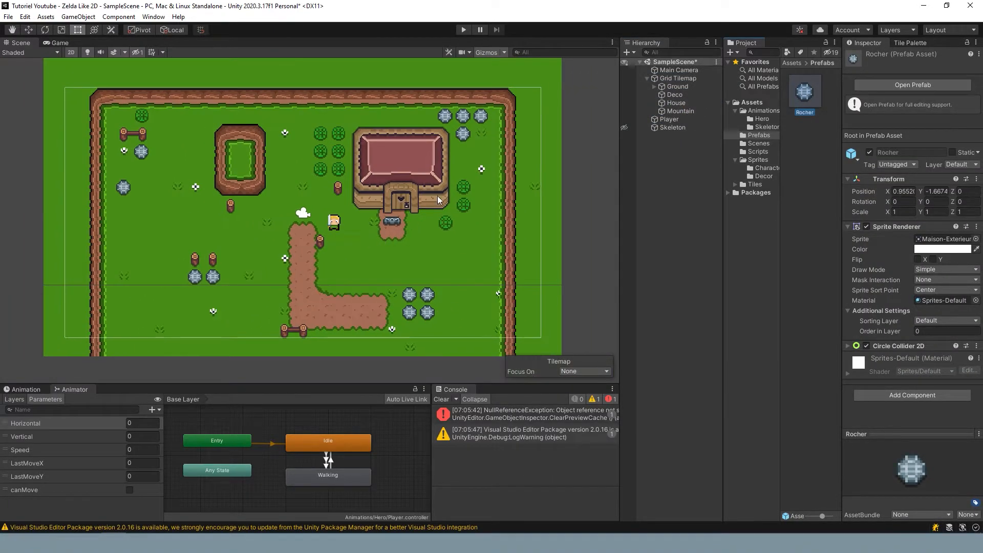
left_click(674, 95)
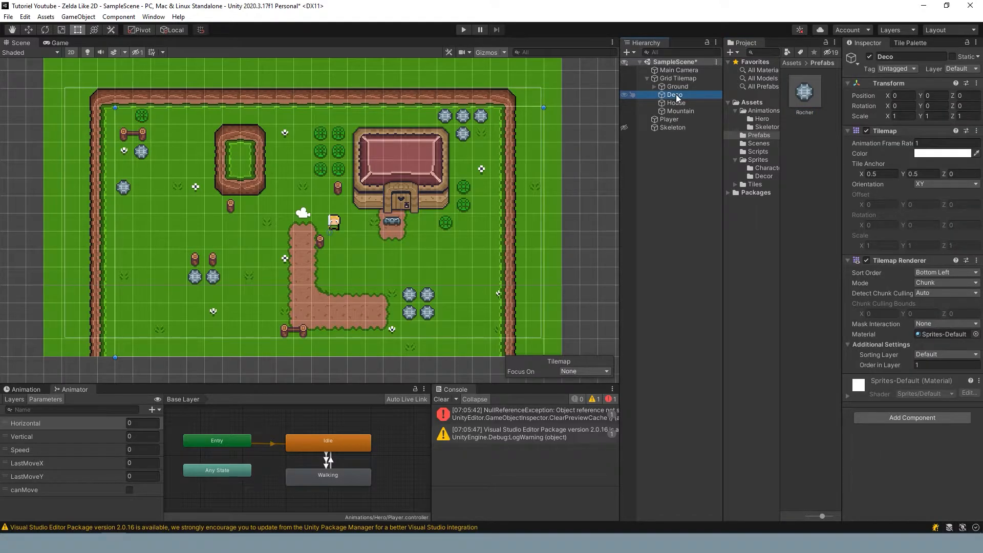
scroll(324, 265, "up", 3)
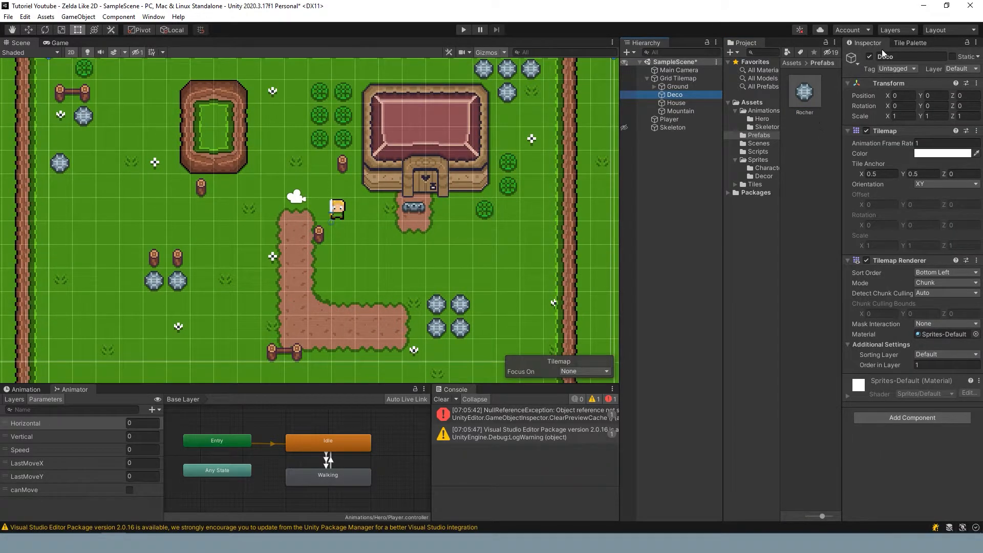
left_click(906, 43)
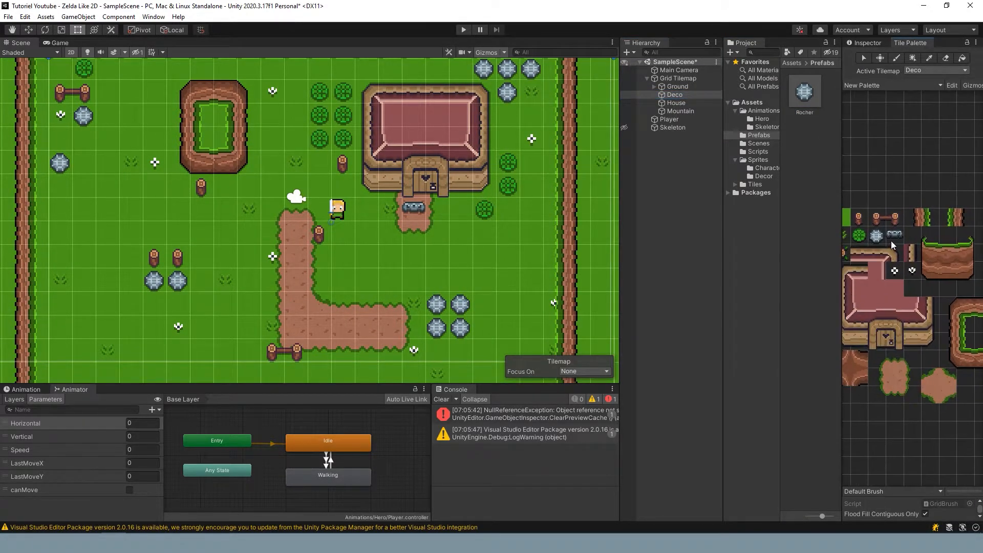
middle_click_drag(308, 217, 332, 216)
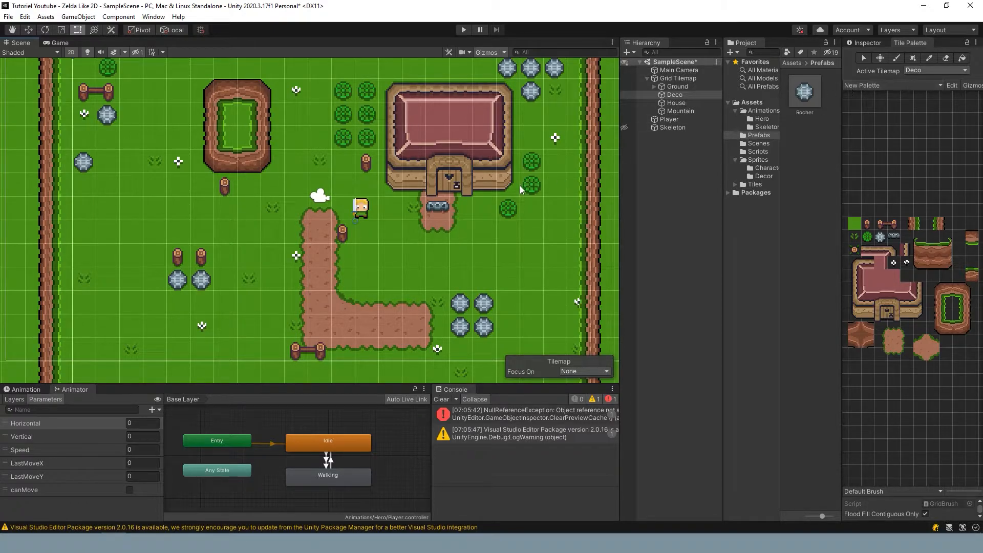
Try erasing grass and flower tiles from the Deco tilemap, and undo the erasing.
key("d")
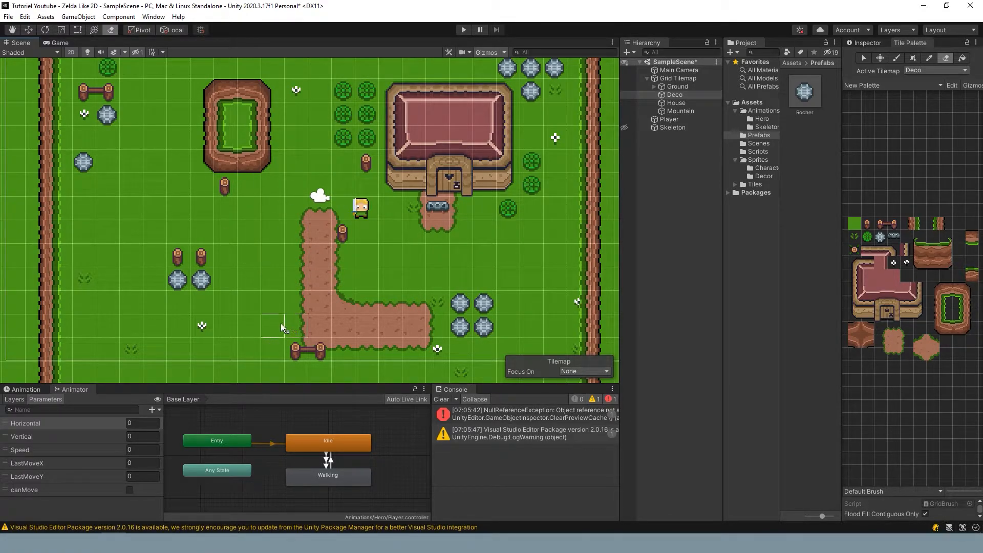
key("ctrl+z")
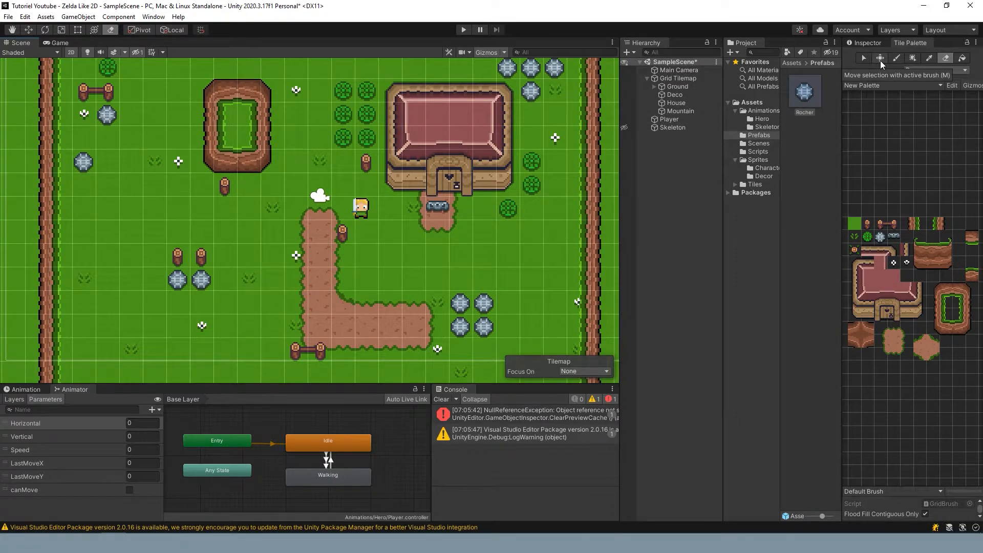
Pick the whole area inside the mountain border on the Deco tilemap as the brush.
left_click(923, 57)
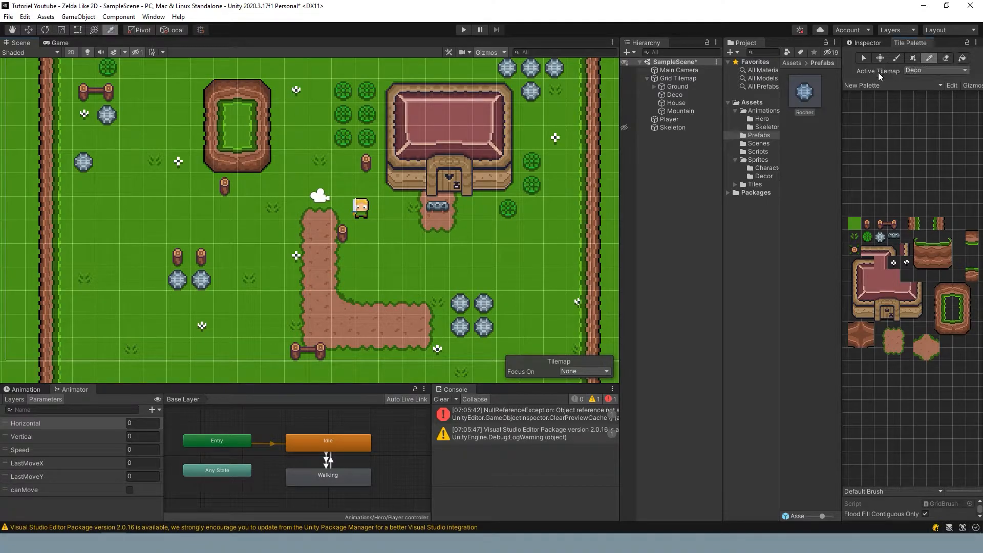
left_click_drag(329, 180, 328, 180)
scroll(329, 180, "down", 2)
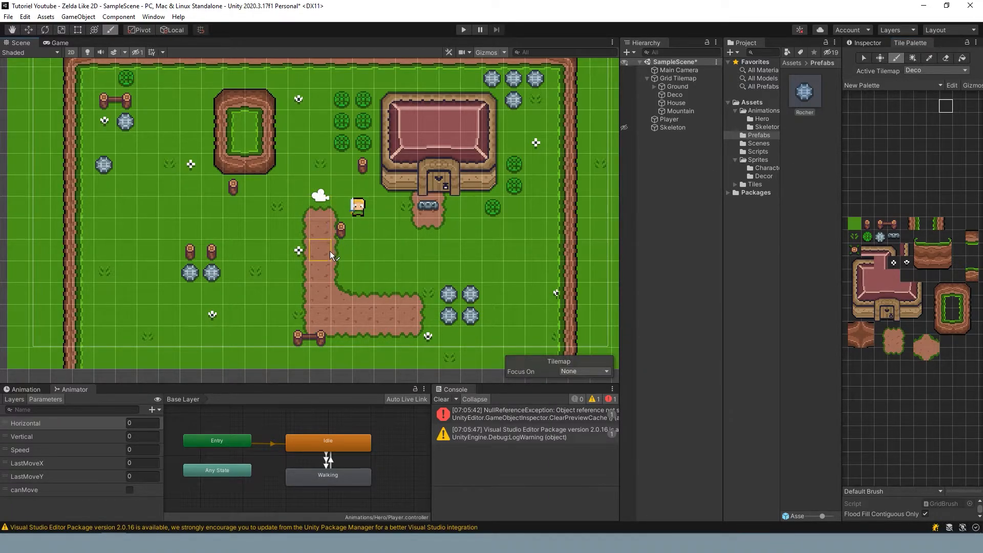
key("t")
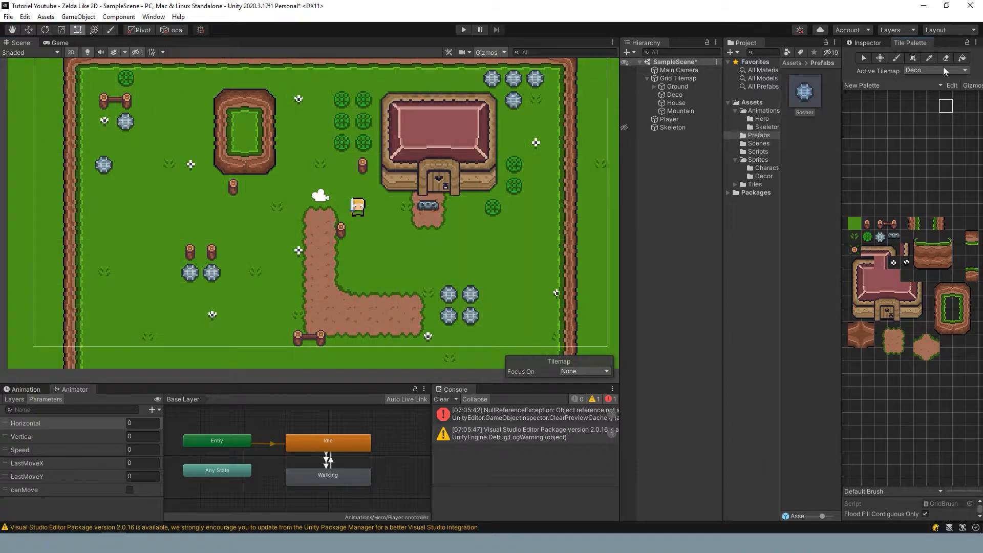
left_click(896, 58)
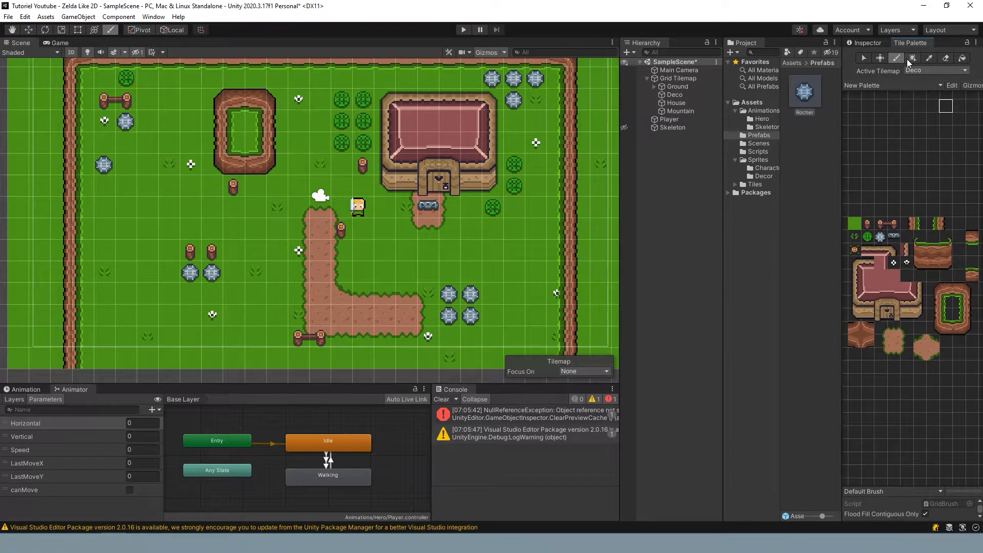
left_click(929, 58)
mouse_move(91, 77)
left_mouse_down()
mouse_move(561, 272)
mouse_move(559, 386)
mouse_move(627, 379)
mouse_move(609, 376)
mouse_move(600, 337)
mouse_move(601, 368)
left_mouse_up()
Add a new tilemap under Grid Tilemap and name it no-collide.
right_click(672, 81)
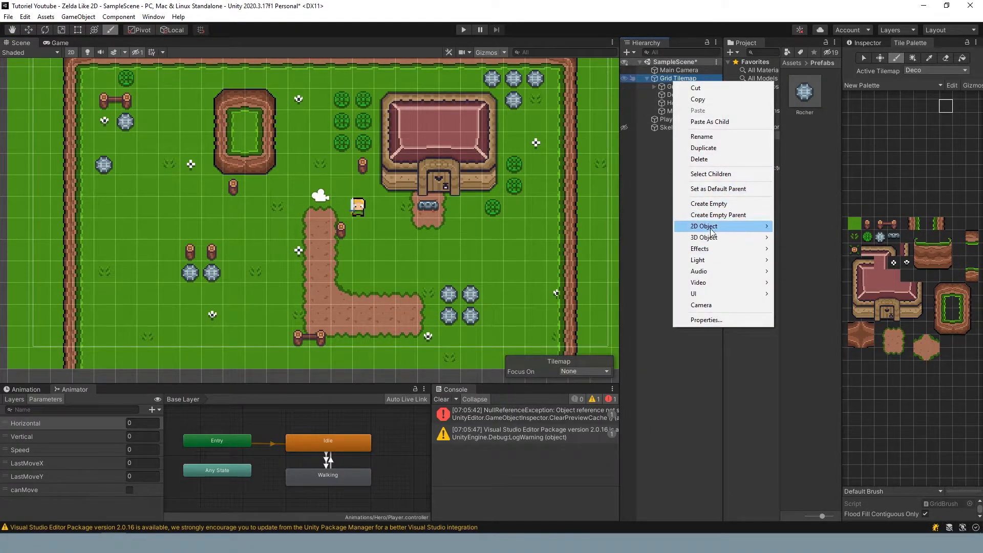
mouse_move(718, 226)
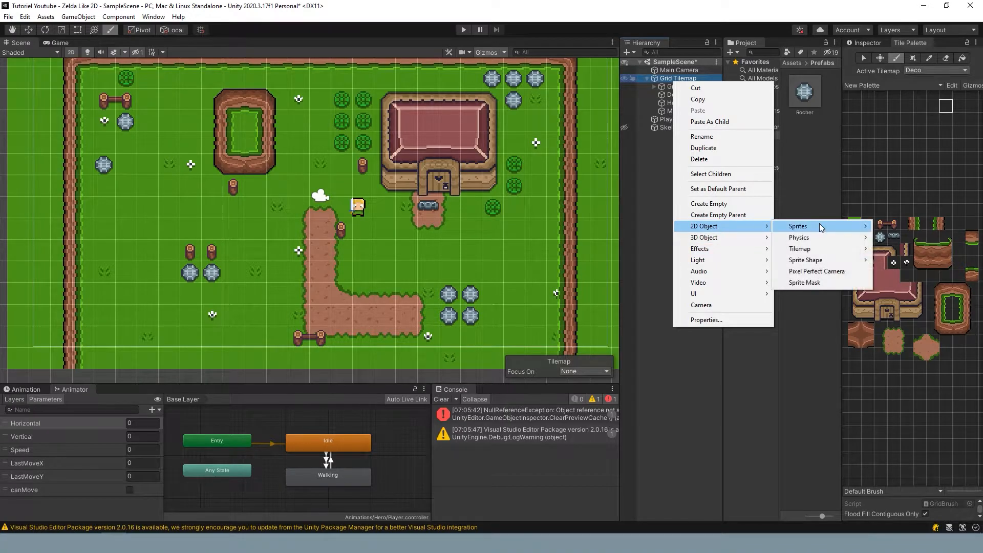
mouse_move(812, 250)
left_click(733, 251)
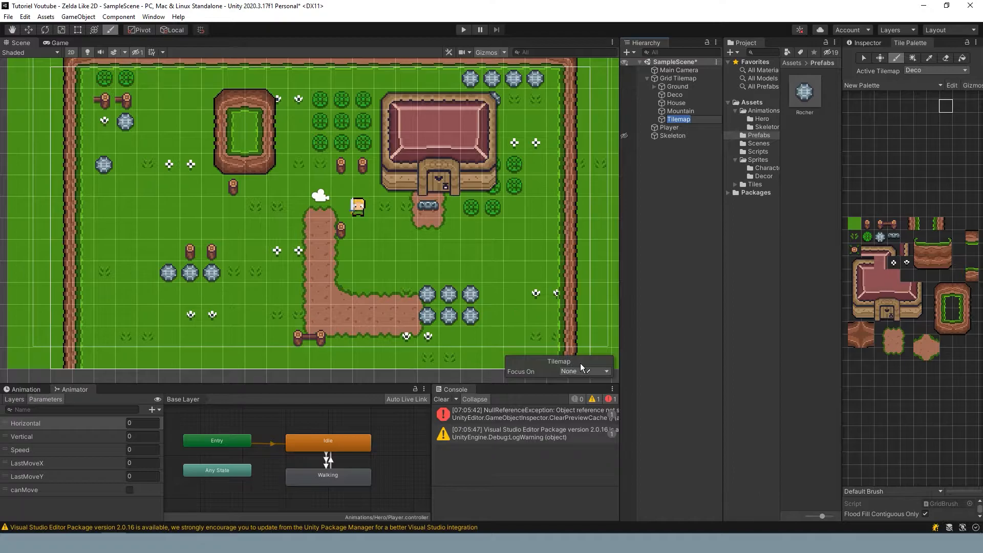
key("Return")
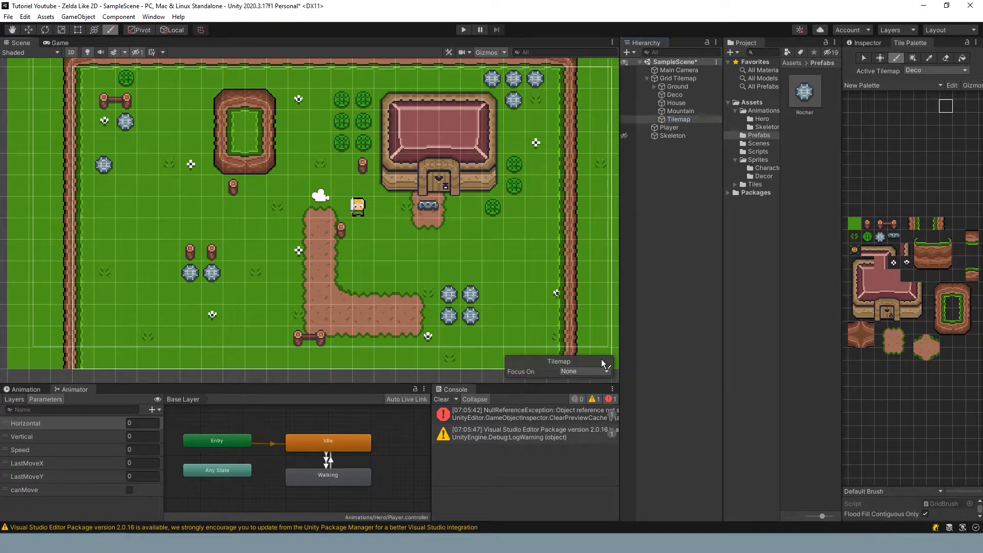
left_click(679, 118)
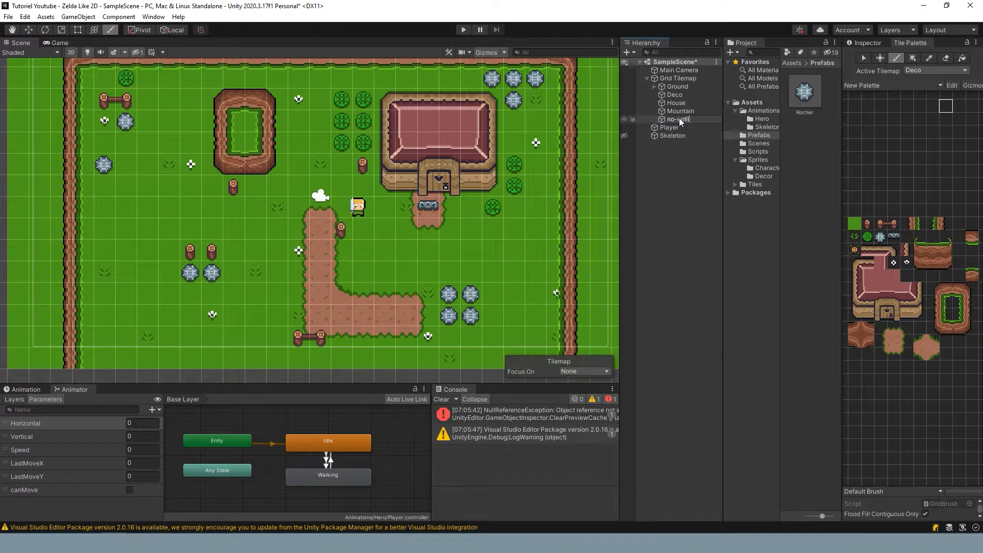
type("no-collide")
key("Return")
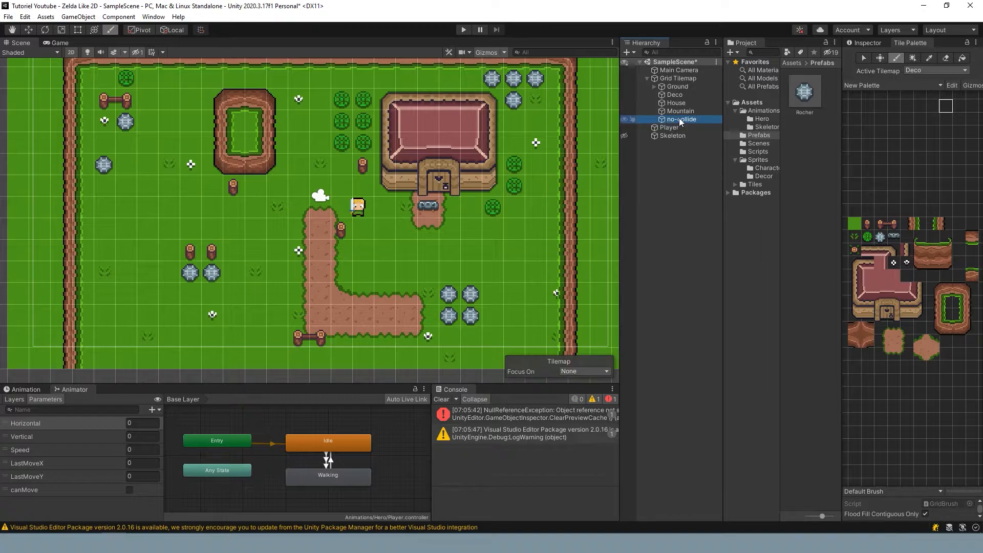
Hide the Deco tilemap to check which scenery tiles belong to it, and show it again.
left_click(918, 140)
key("b")
left_click(944, 59)
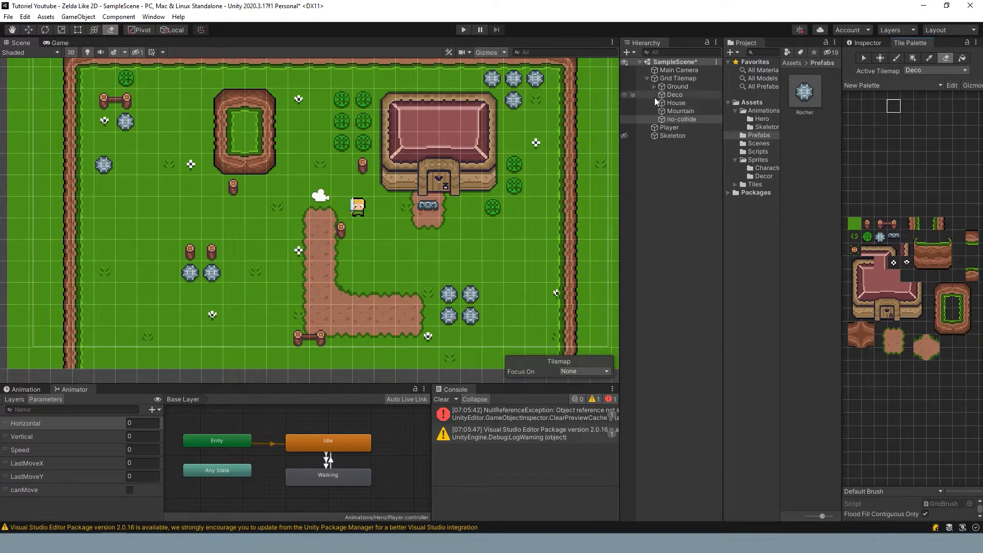
left_click(625, 94)
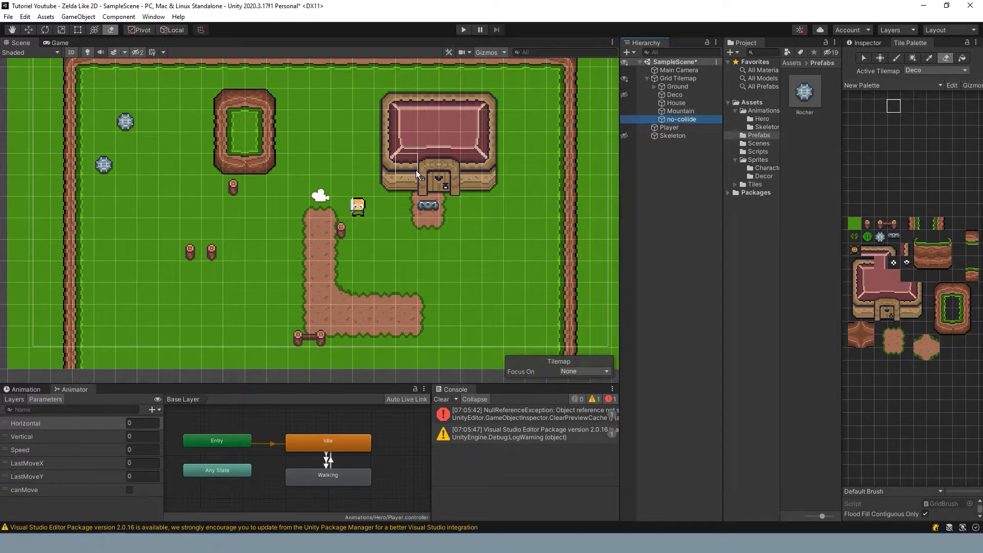
left_click(672, 97)
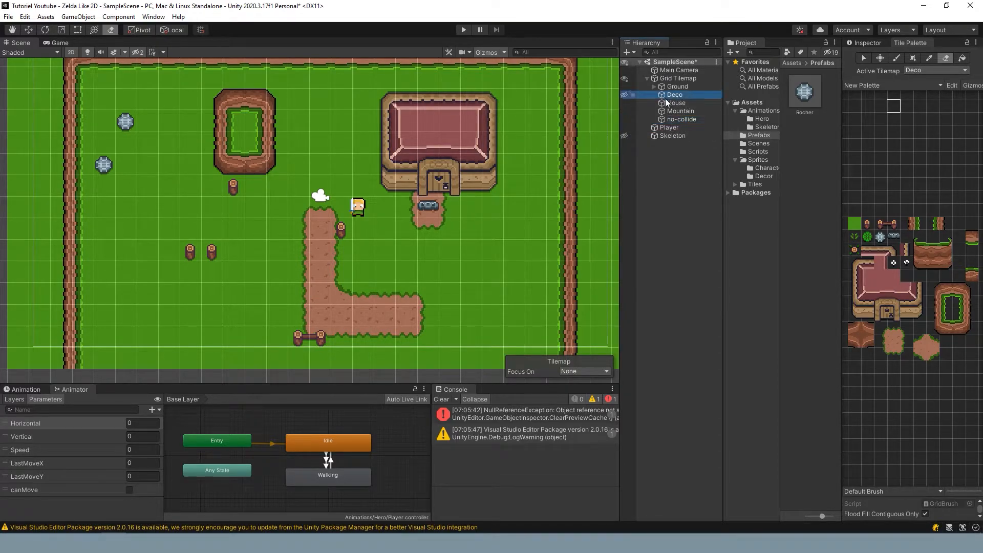
left_click(626, 95)
left_click(626, 94)
scroll(501, 137, "down", 4)
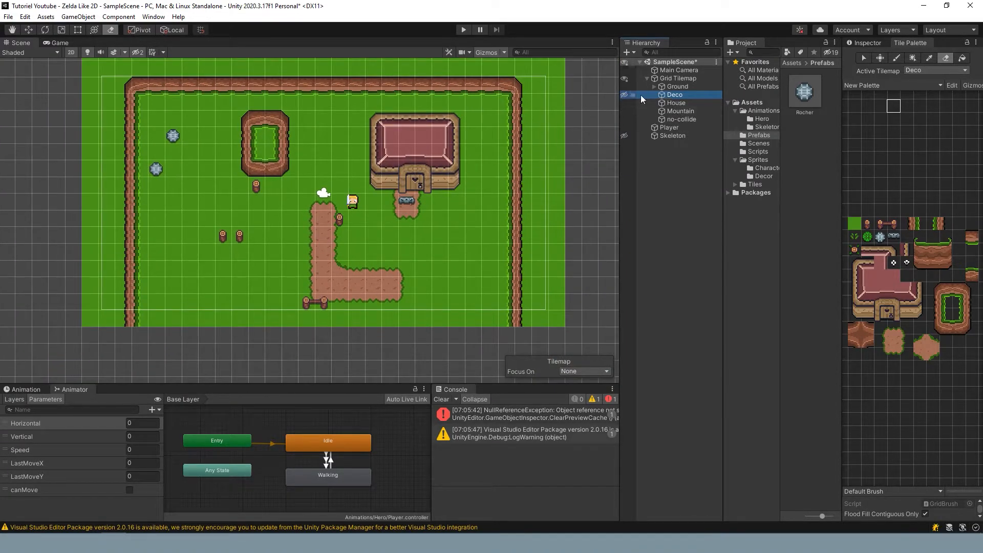
left_click(624, 95)
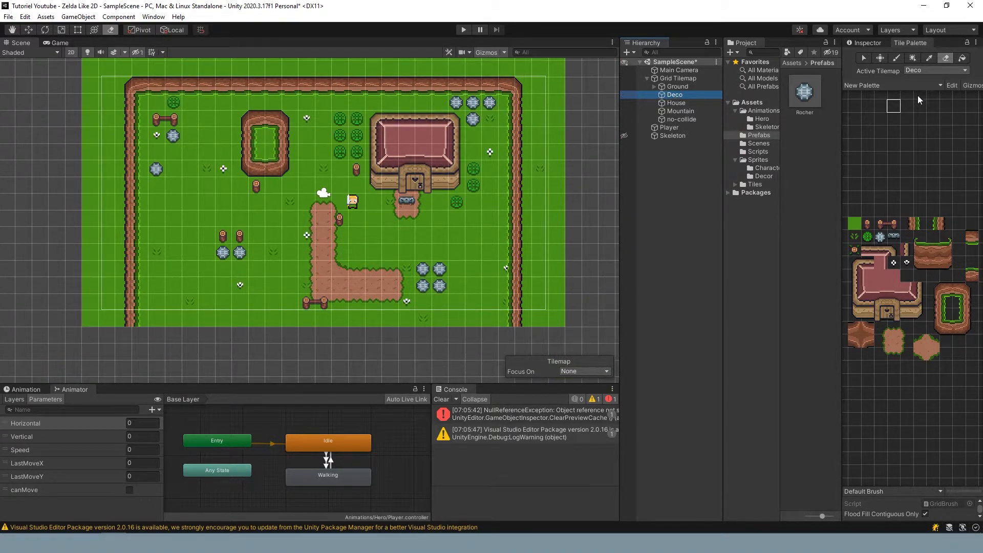
Pick all the tiles of the Deco tilemap and paint them at the same positions on the no-collide tilemap.
left_click(930, 59)
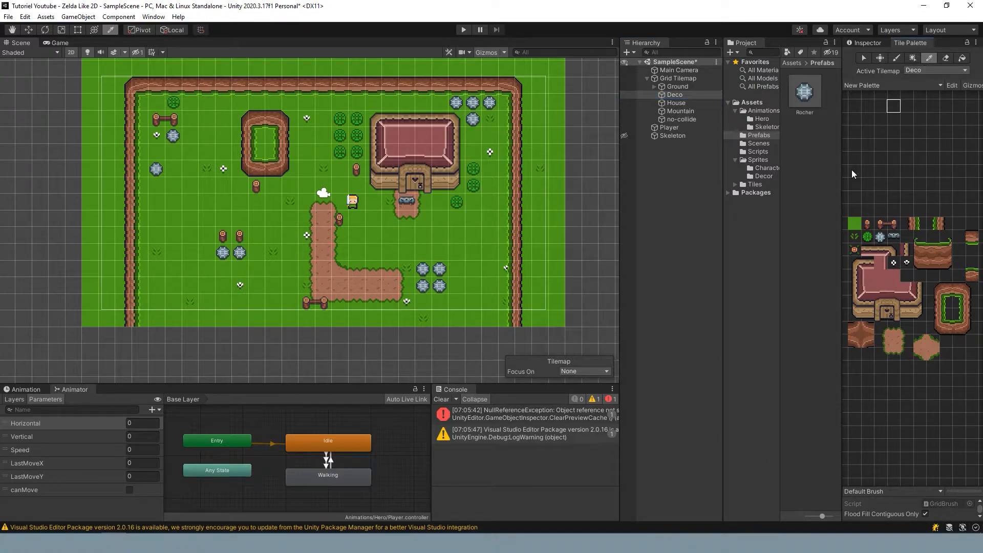
mouse_move(147, 96)
left_mouse_down()
mouse_move(325, 220)
mouse_move(516, 318)
mouse_move(551, 318)
left_mouse_up()
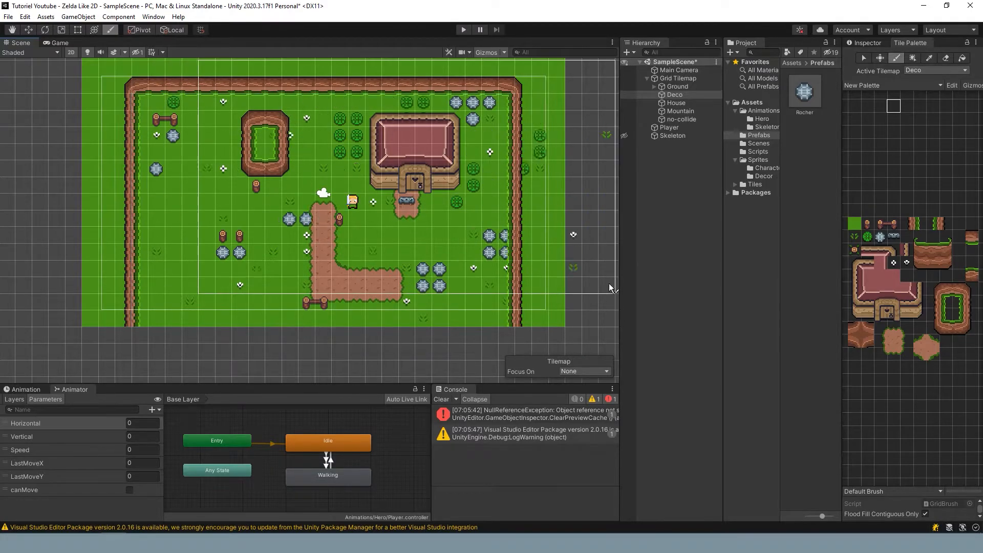
left_click(677, 118)
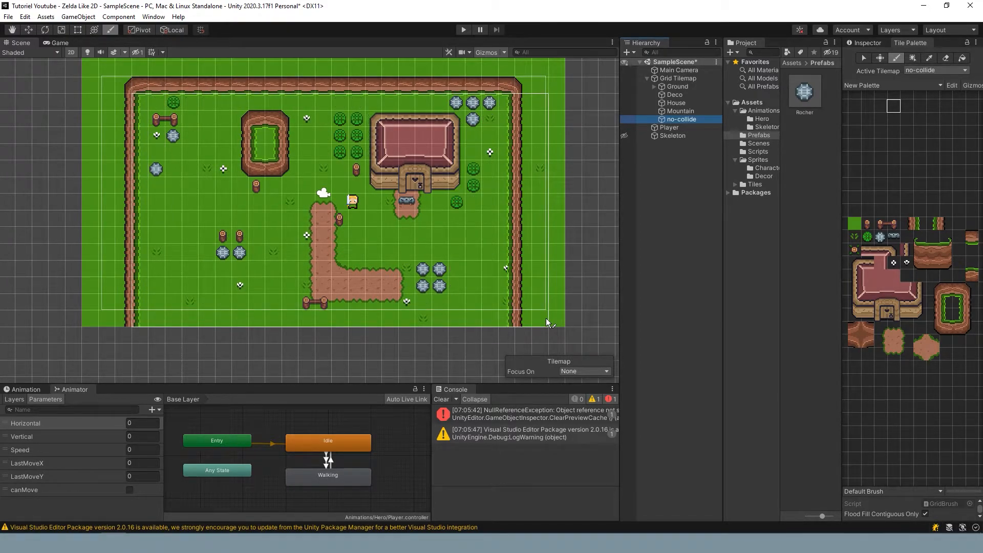
Hide Deco and erase the bushes, rocks, wooden post and fence from the no-collide tilemap, leaving only grass tufts and flowers.
left_click(623, 94)
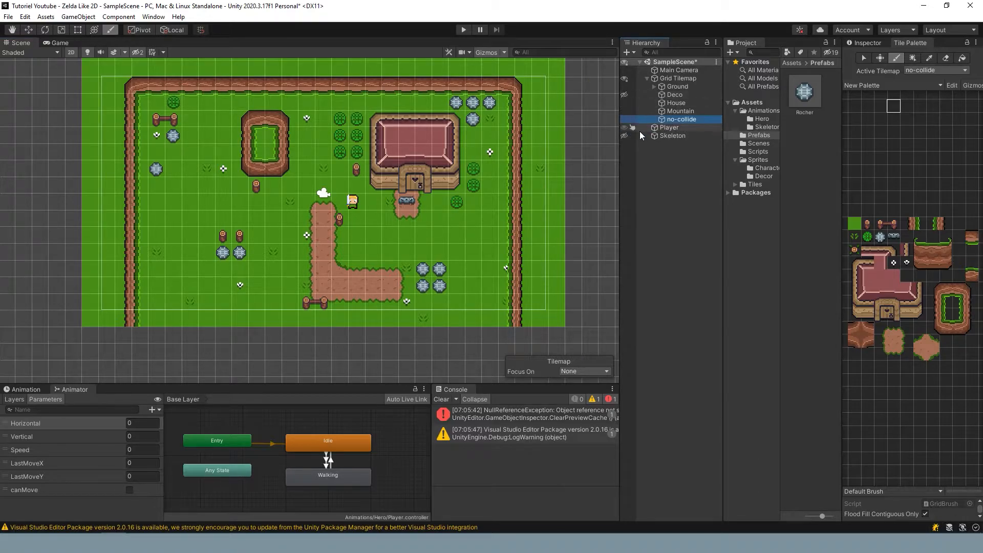
left_click(924, 149)
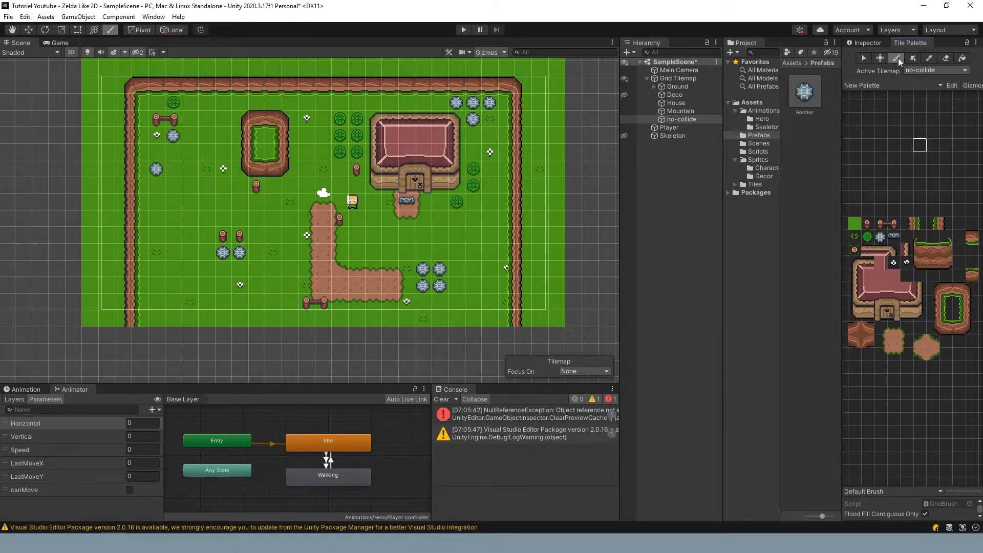
left_click(945, 58)
scroll(395, 138, "up", 1)
left_click_drag(458, 104, 499, 103)
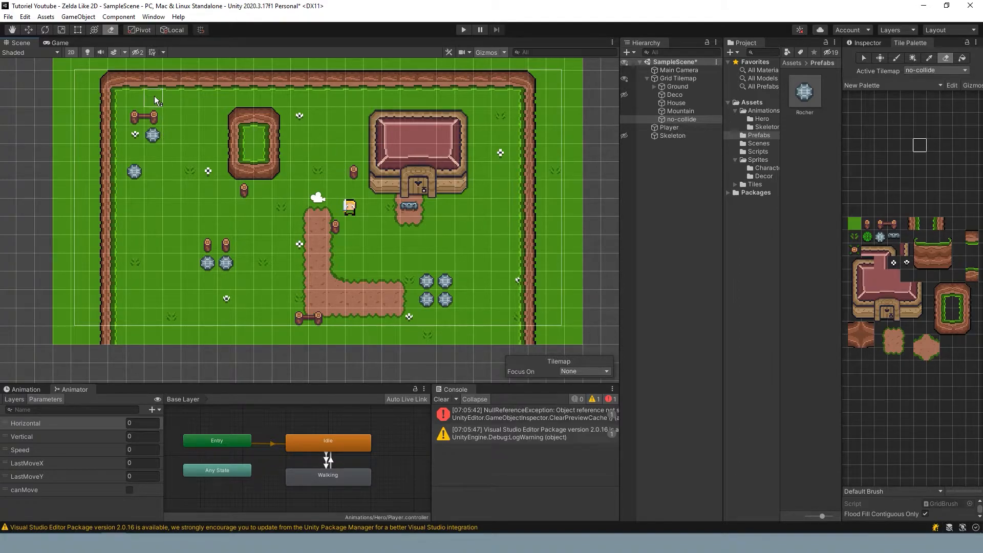
left_click_drag(208, 263, 227, 265)
mouse_move(445, 281)
left_mouse_down()
mouse_move(448, 292)
mouse_move(427, 291)
left_mouse_up()
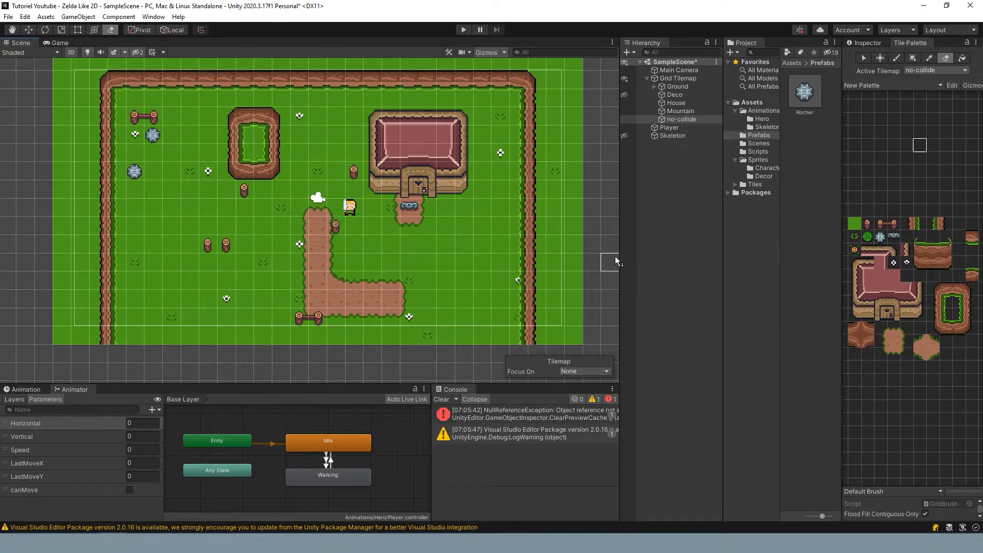
left_click(635, 119)
left_click(354, 173)
left_click_drag(171, 116, 134, 117)
left_click(625, 119)
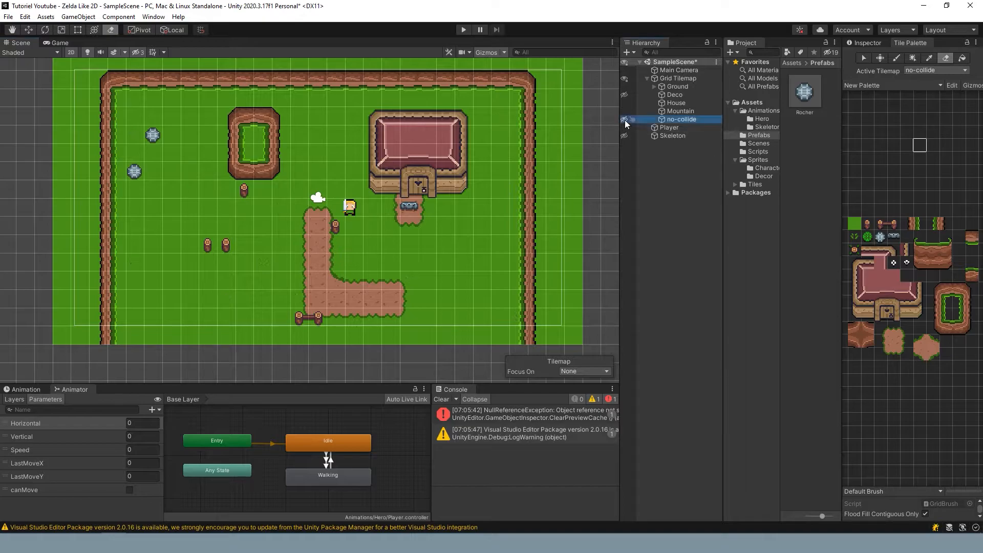
left_click(625, 119)
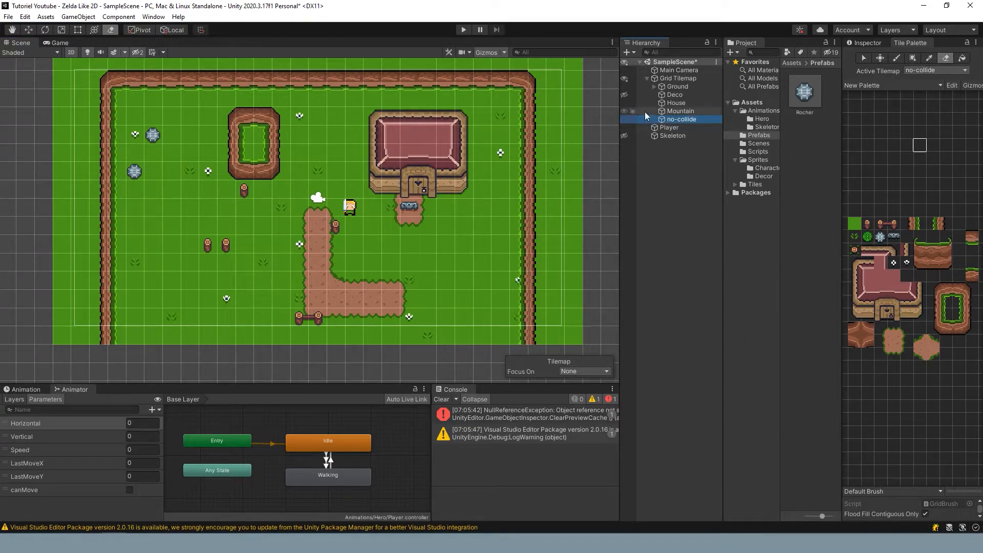
Show Deco, hide no-collide, and erase the grass tufts and flowers from the Deco tilemap.
left_click(624, 95)
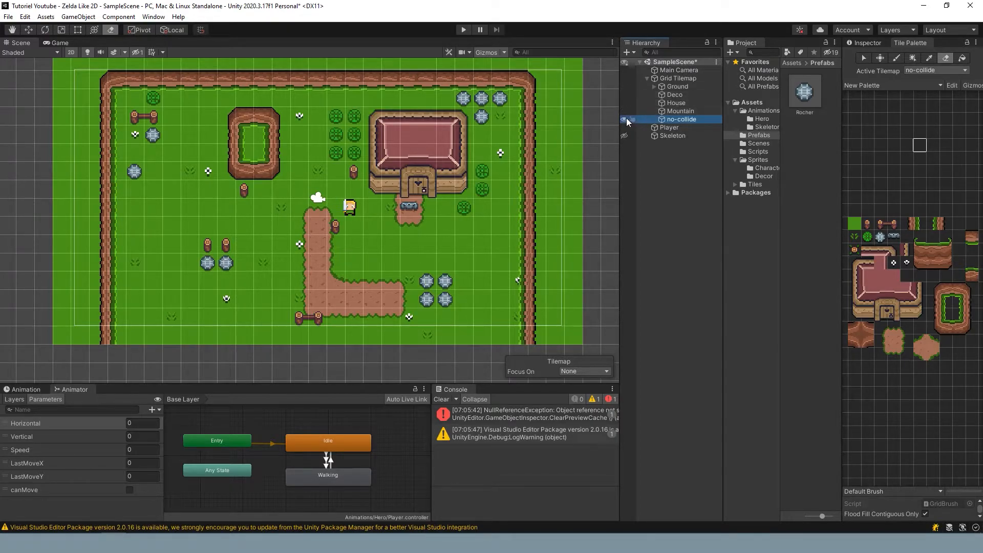
left_click(625, 119)
left_click(298, 111)
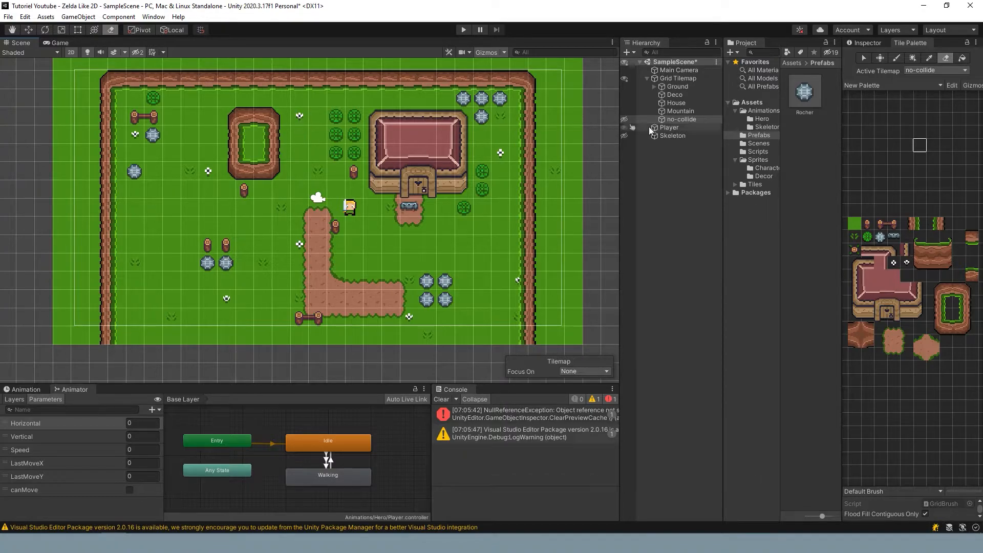
left_click(675, 94)
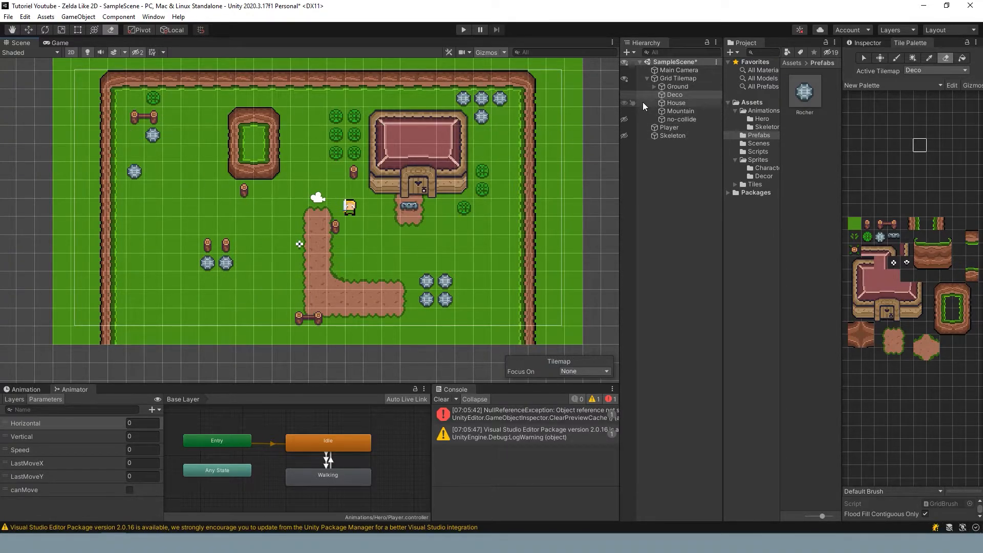
left_click(626, 95)
left_click(626, 95)
Add a Tilemap Collider 2D to the Deco tilemap and make the no-collide tilemap visible again.
left_click(867, 43)
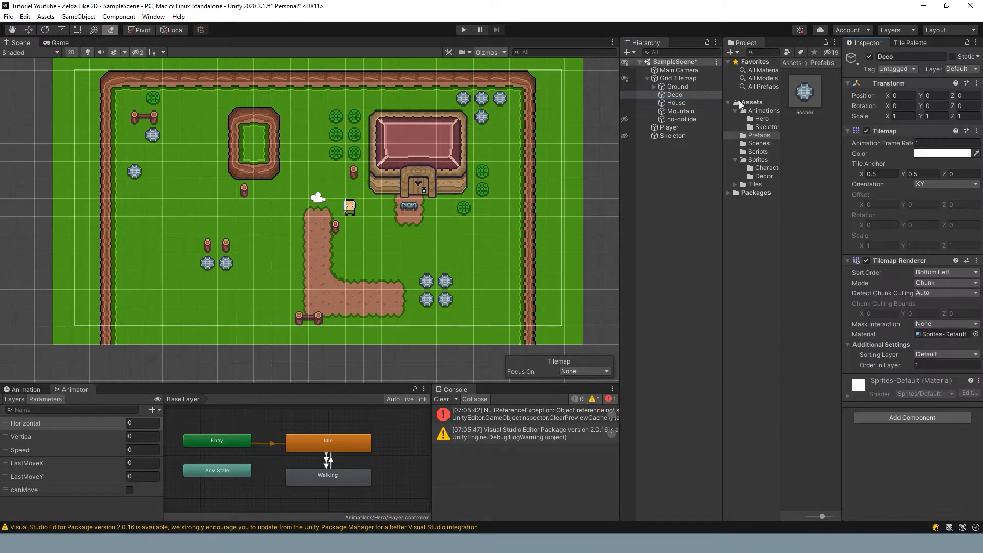
left_click(903, 416)
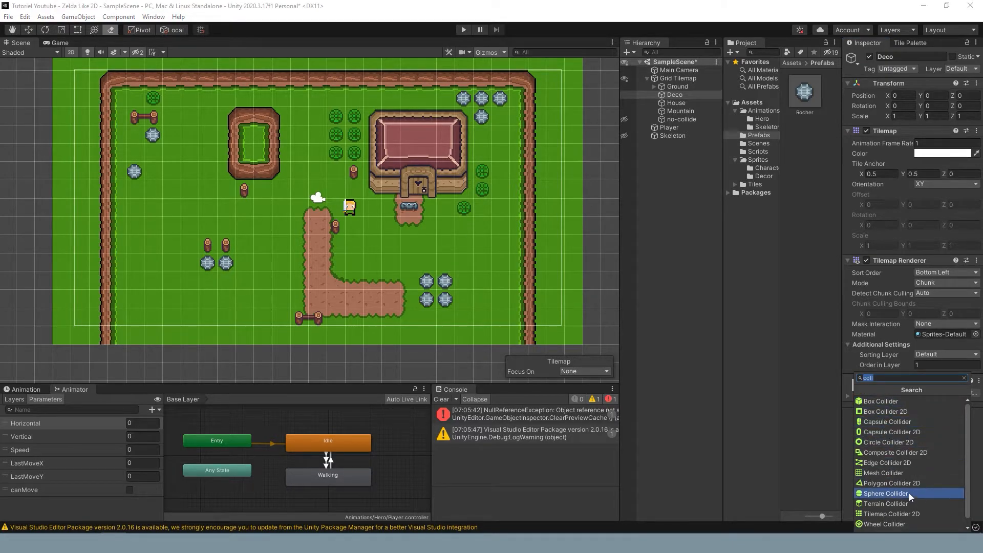
left_click(901, 512)
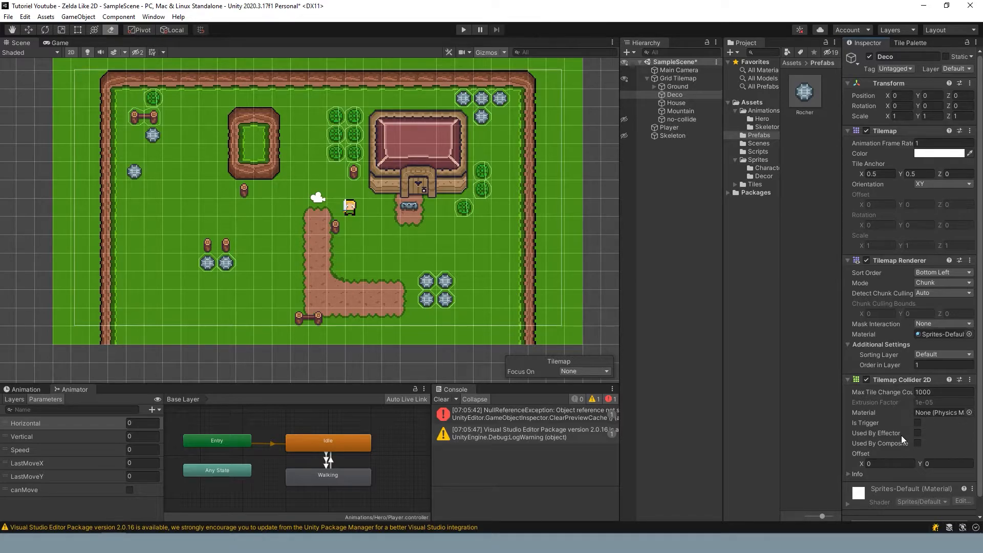
left_click(862, 465)
left_click(624, 119)
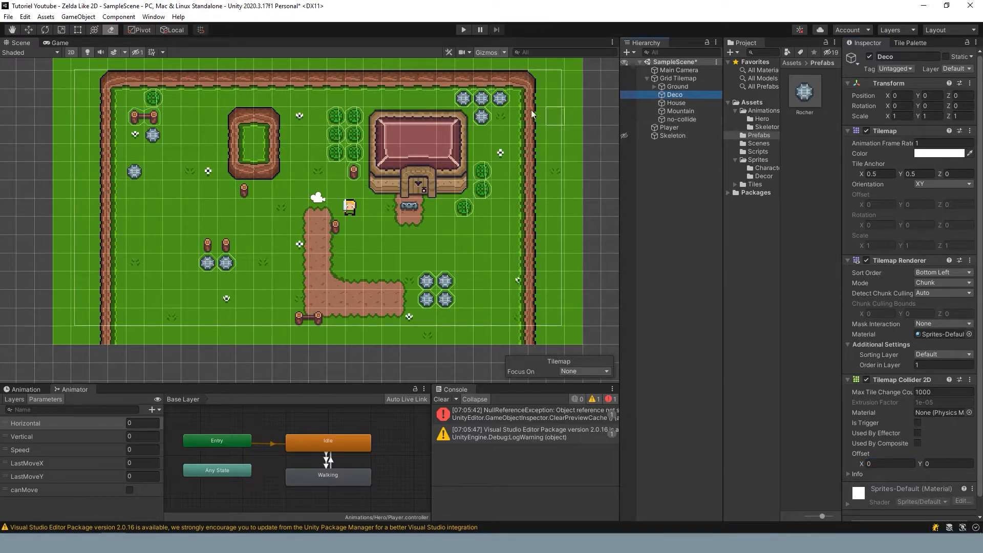
Play-test the scene briefly by walking the hero toward the skeleton, and stop the game.
left_click(463, 30)
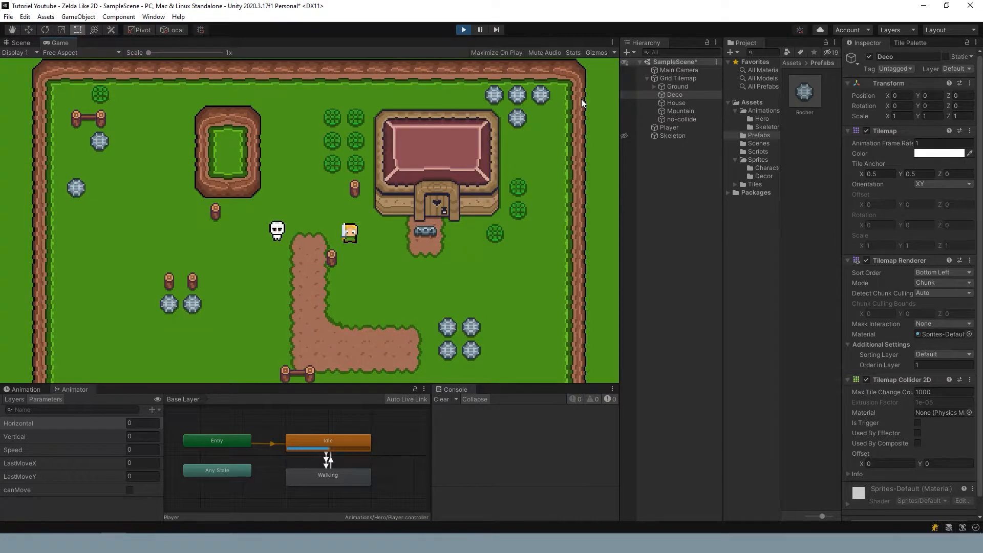
key("Left")
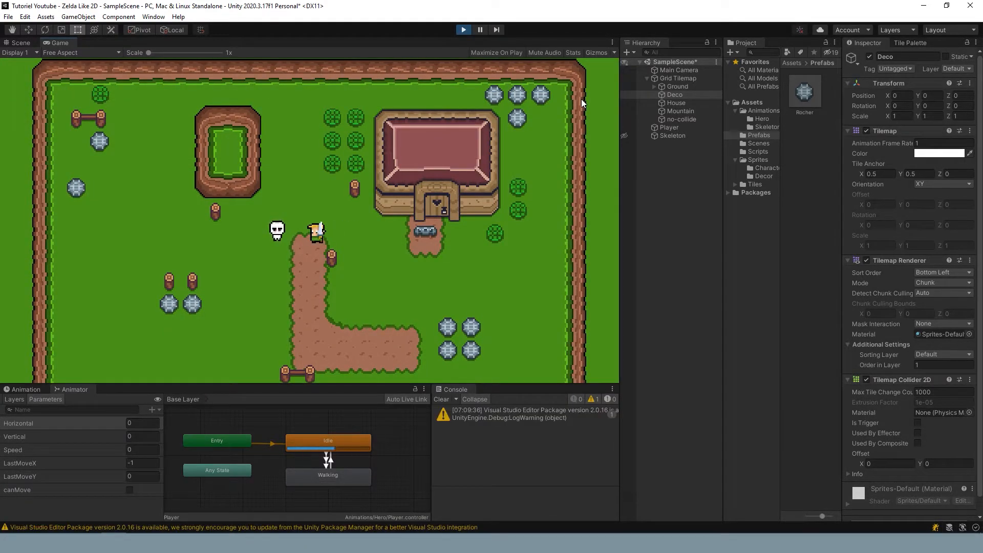
left_click(464, 29)
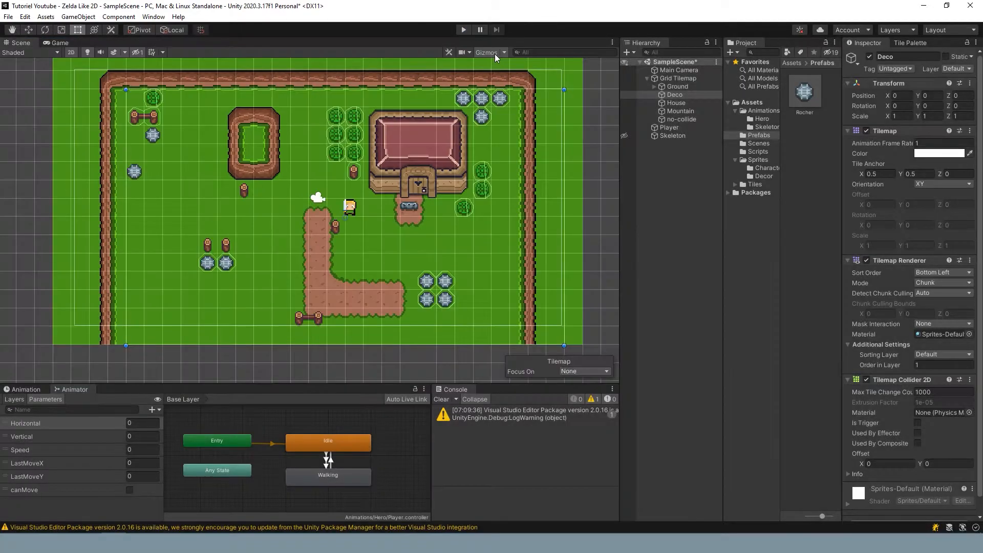
Set the no-collide tilemap's Order in Layer to 1 and make it a child of Deco.
left_click(675, 94)
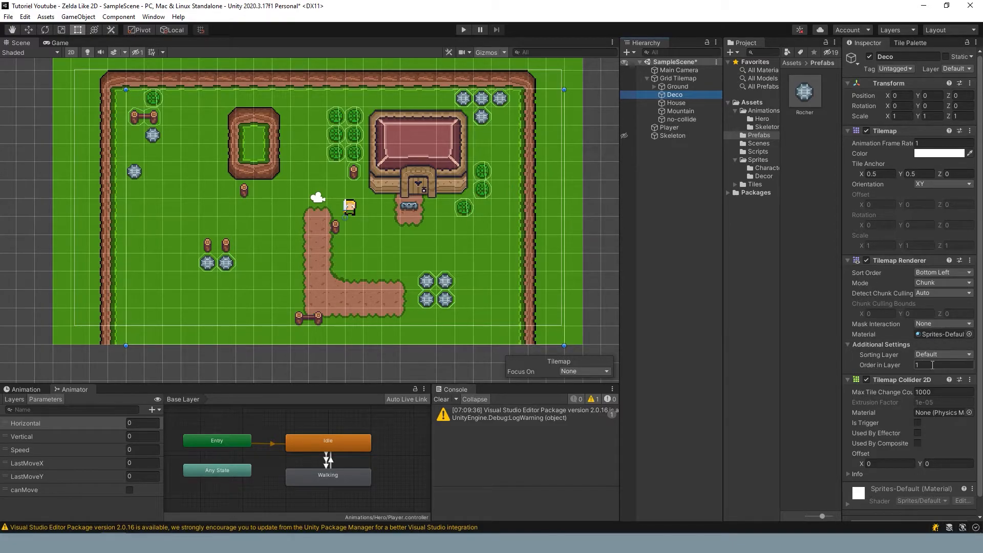
left_click(682, 119)
left_click(926, 365)
type("1")
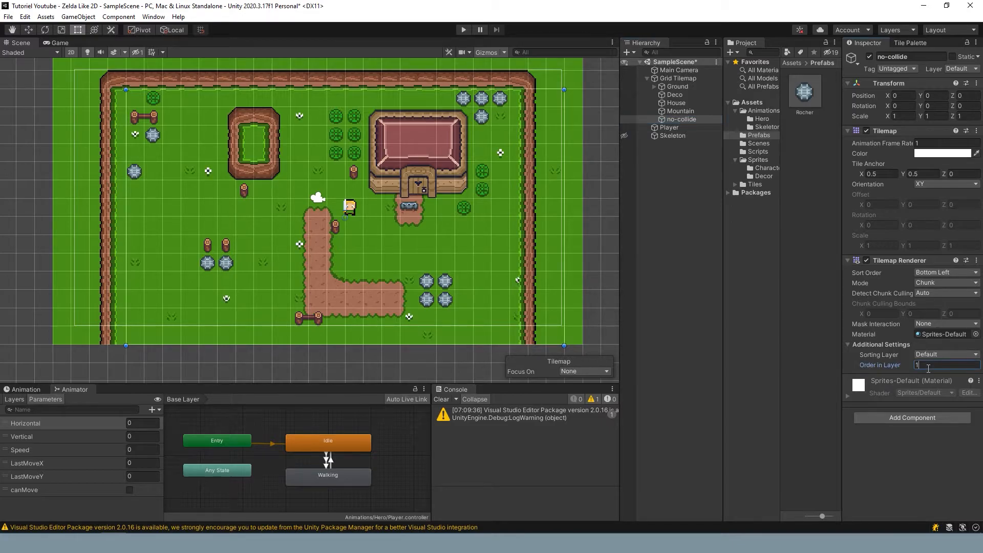
left_click_drag(666, 118, 669, 95)
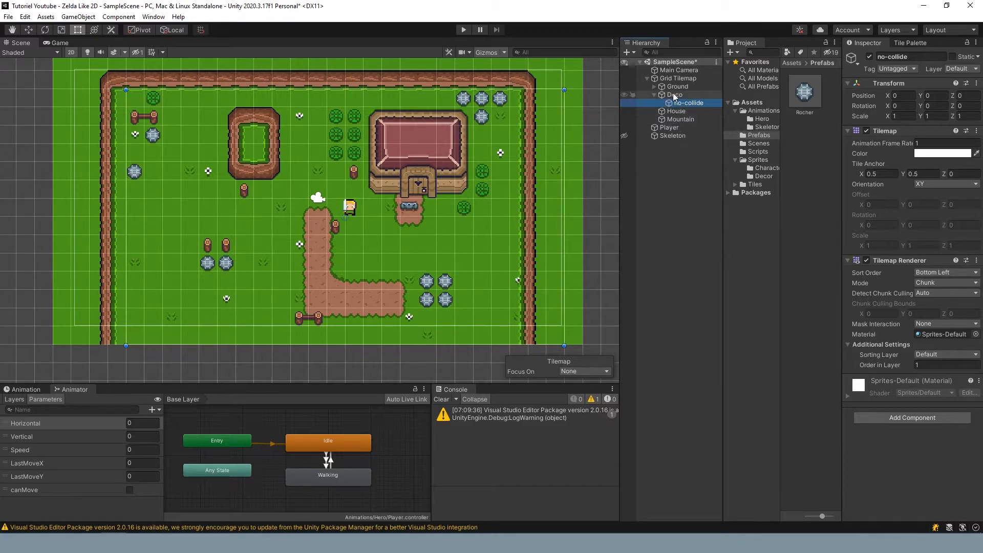
Play-test collisions by walking the hero against the bushes, rocks, posts and fences around the map, and stop the game.
left_click(463, 29)
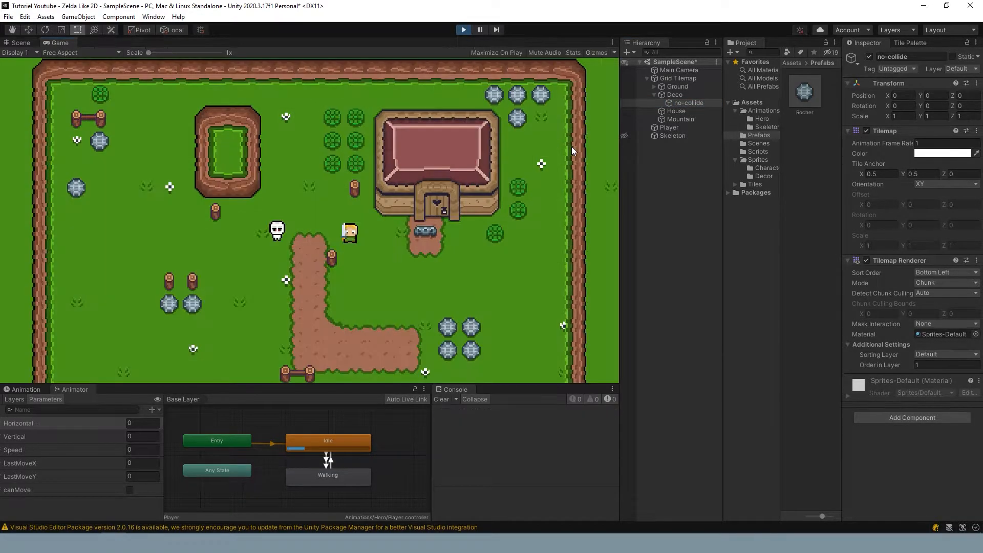
key("Up")
key("Left")
key("Down")
key("Up")
key("Left")
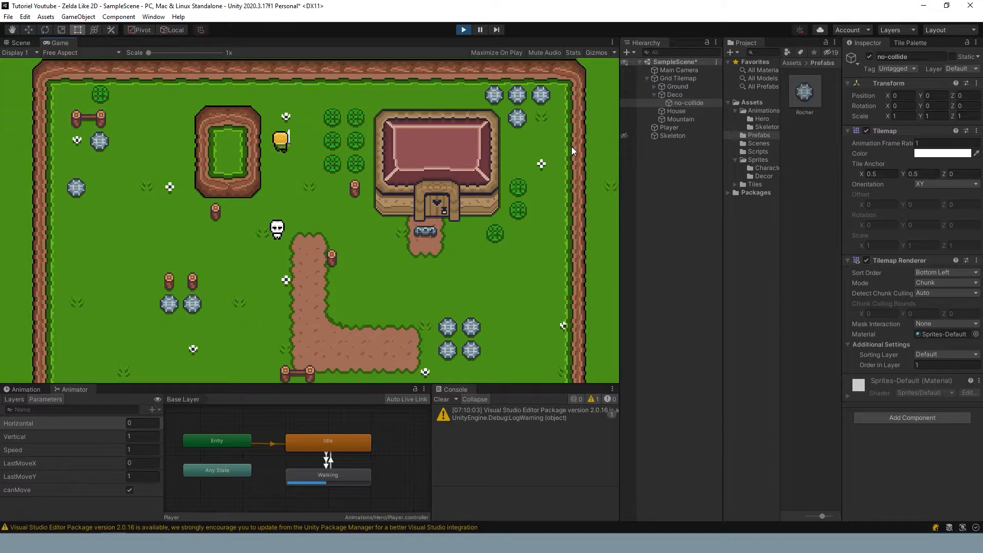
key("Down")
key("Right")
key("Up")
key("Right")
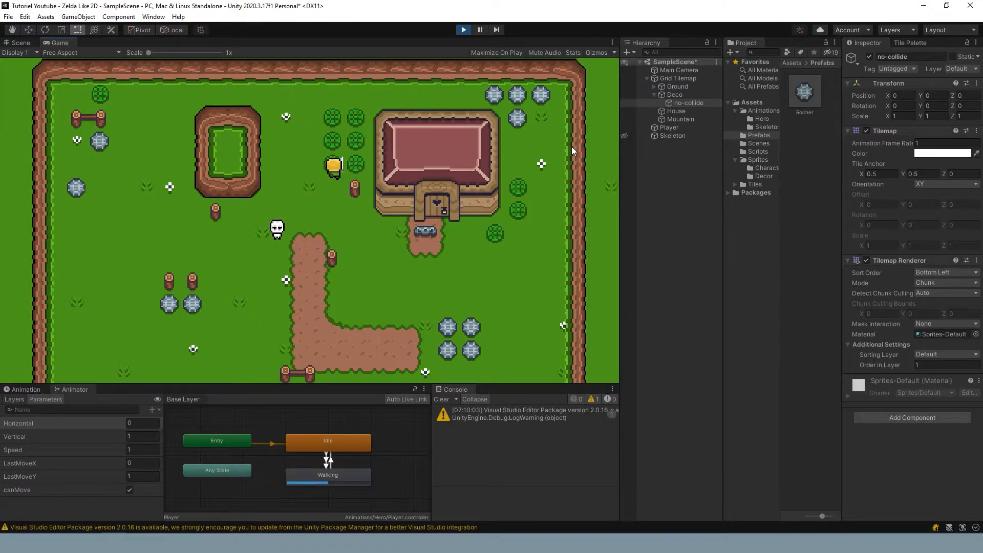
key("Down")
key("Right")
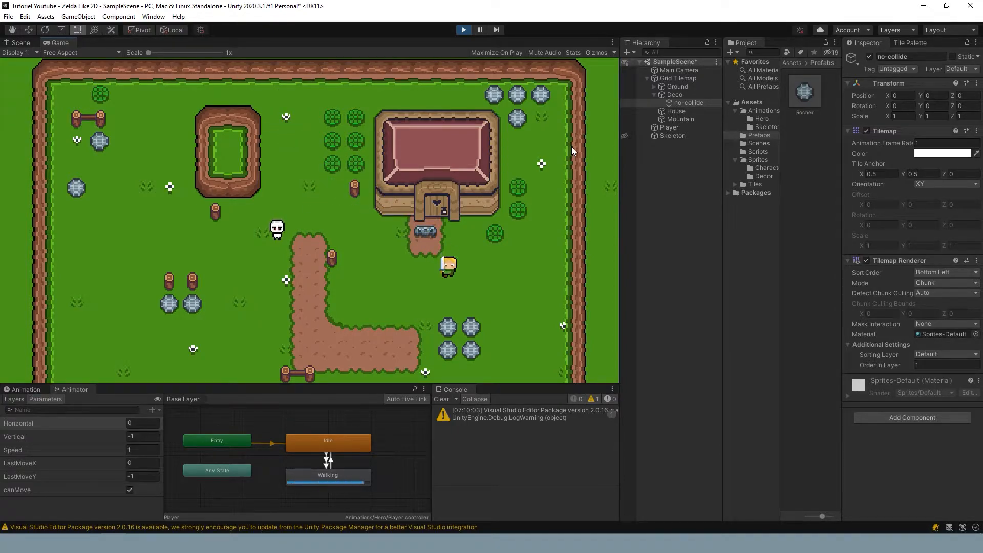
key("Left")
key("Up")
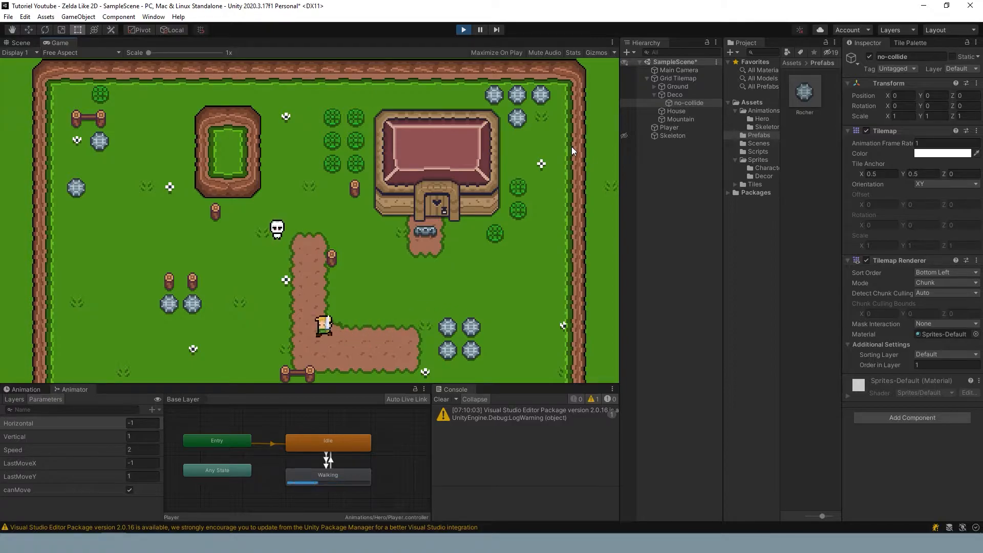
key("Right")
key("Left")
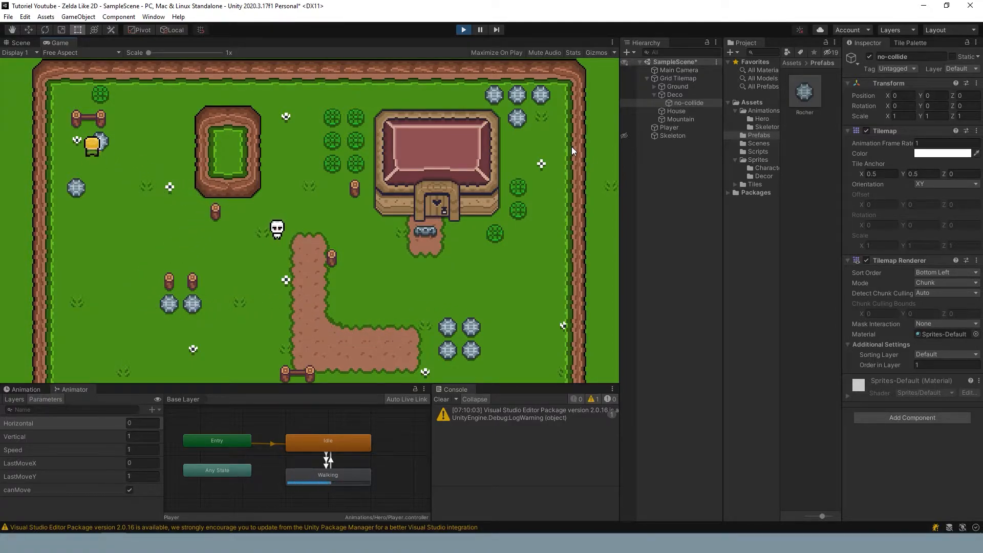
key("Down")
key("Right")
key("Up")
key("Down")
key("Left")
key("Up")
key("Right")
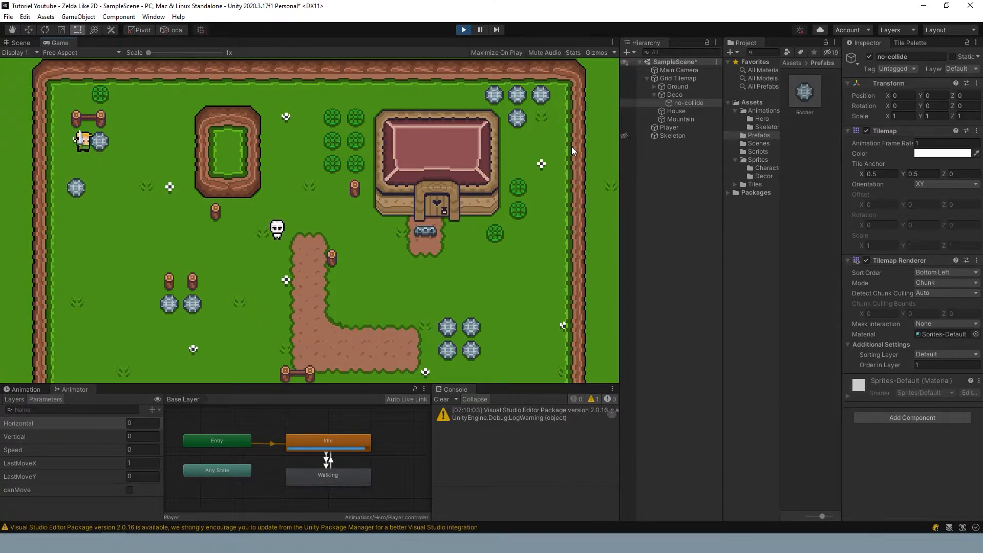
left_click(463, 29)
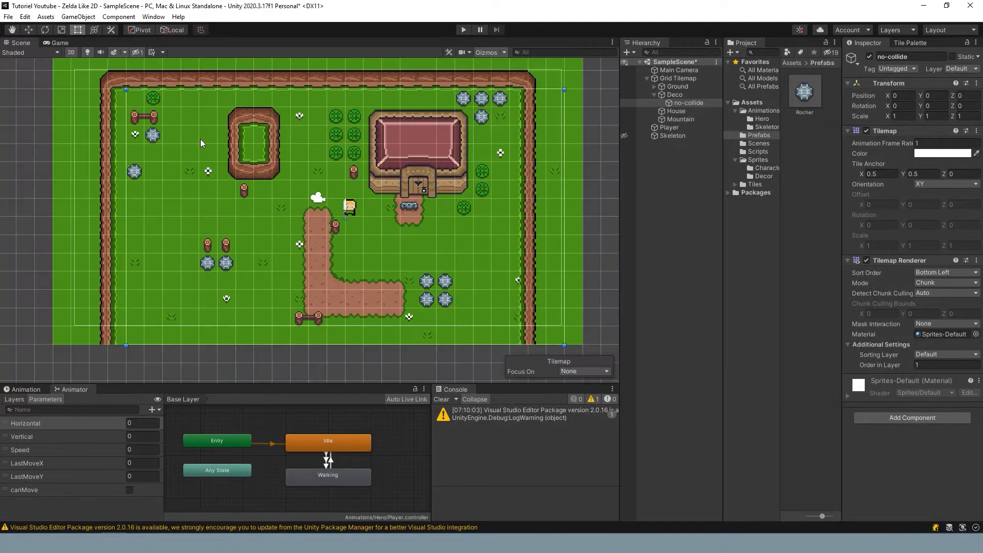
Erase the two rocks below the map's upper-left fence from the Mountain tilemap.
scroll(144, 134, "up", 8)
left_click(289, 148)
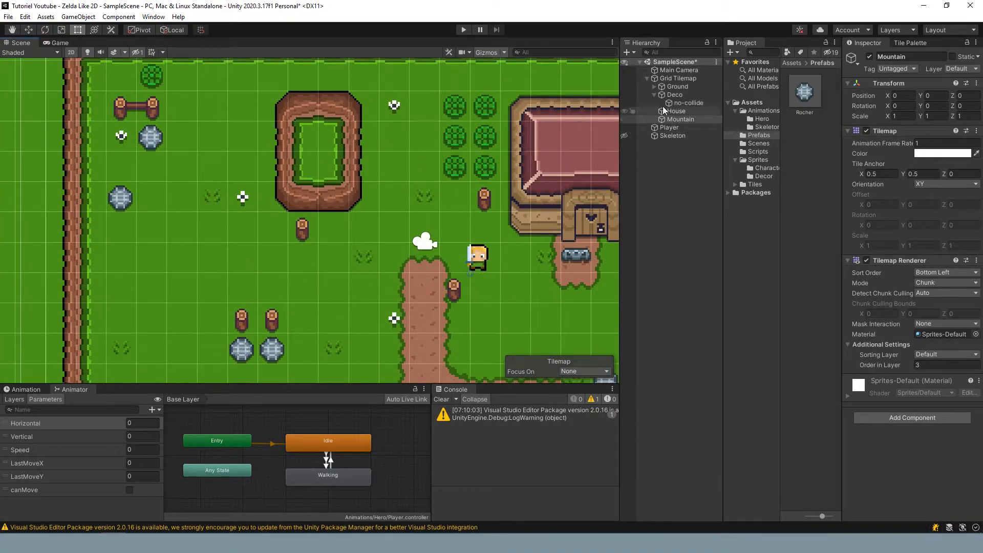
left_click(626, 111)
left_click(625, 111)
left_click(624, 119)
left_click(624, 118)
key("d")
left_click(150, 138)
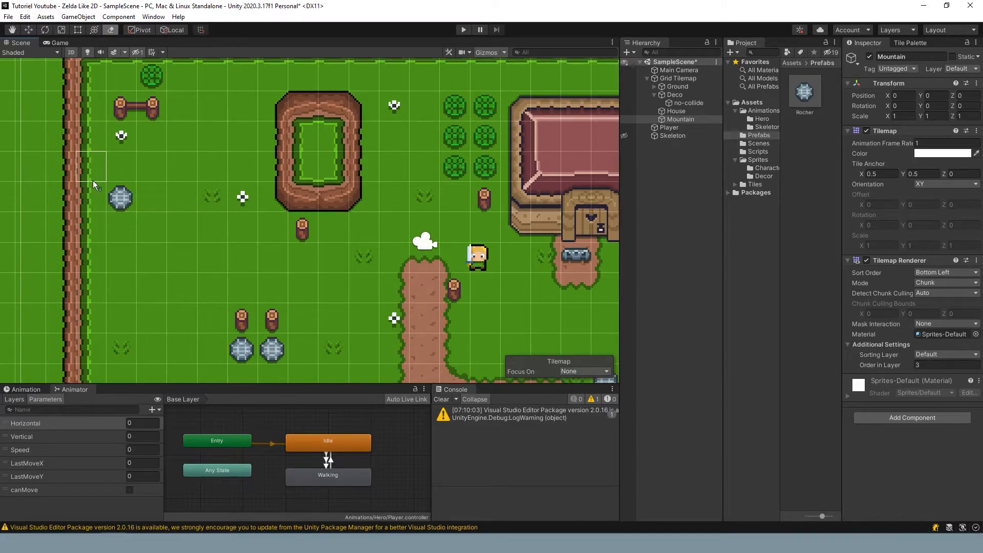
Repaint the two rocks below the upper-left fence on the Deco tilemap with the rock tile.
left_click(674, 95)
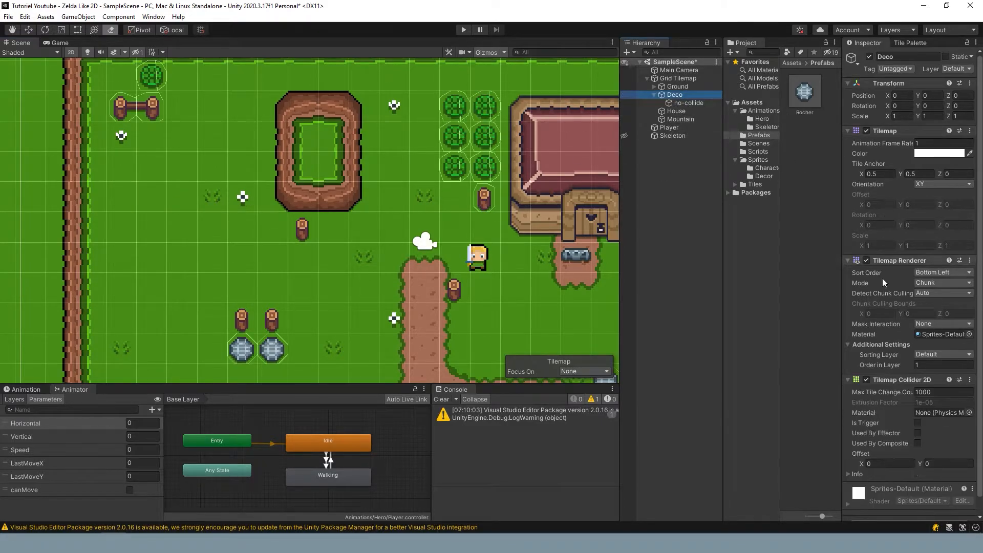
left_click(910, 43)
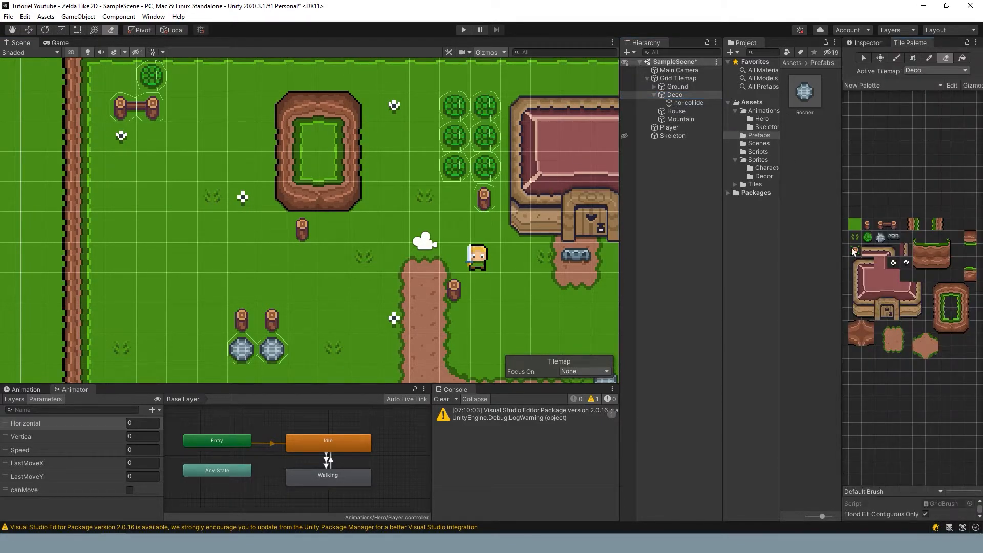
left_click(880, 237)
left_click(150, 137)
left_click(126, 207)
scroll(270, 232, "down", 4)
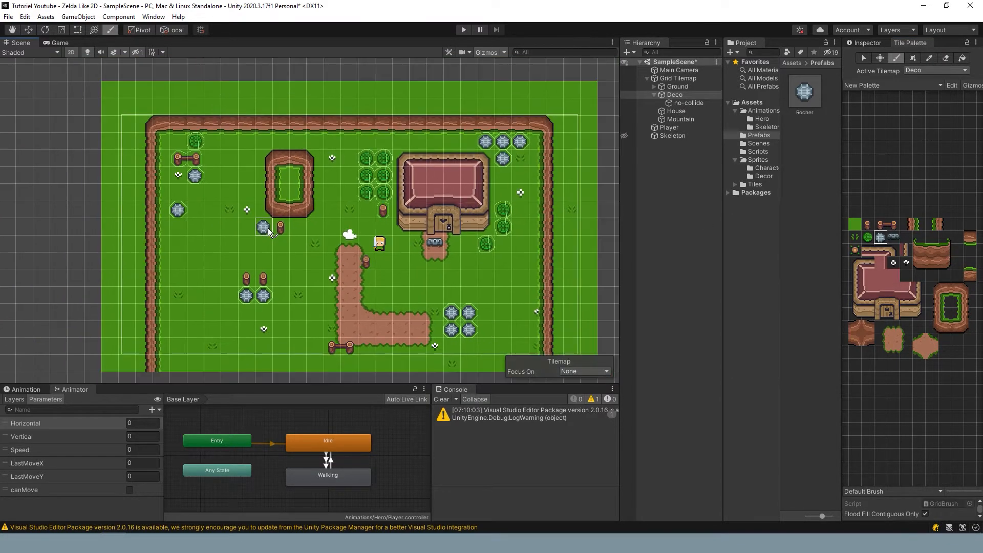
Paint wooden posts on Deco over the one below the raised mound and the two above the paired rocks.
scroll(251, 171, "up", 1)
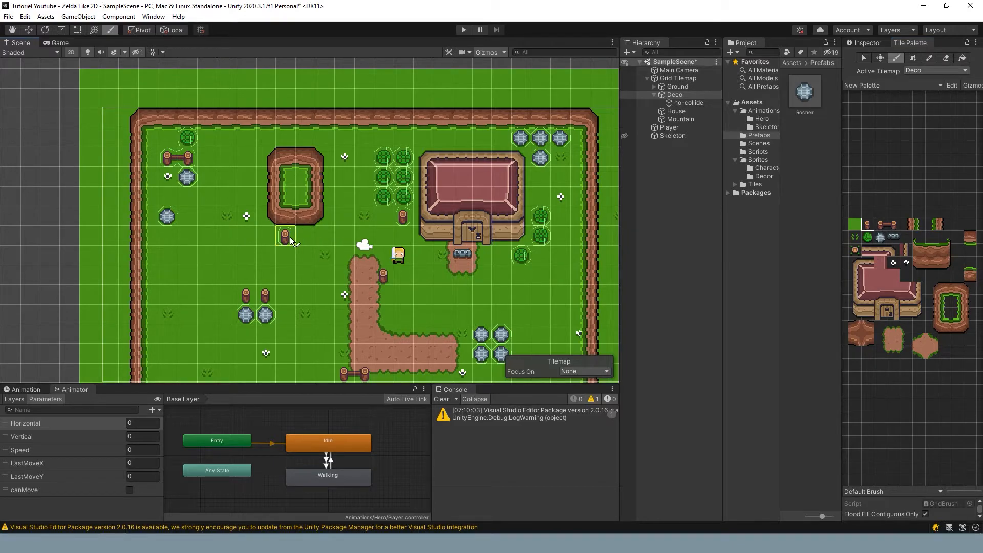
scroll(276, 256, "up", 2)
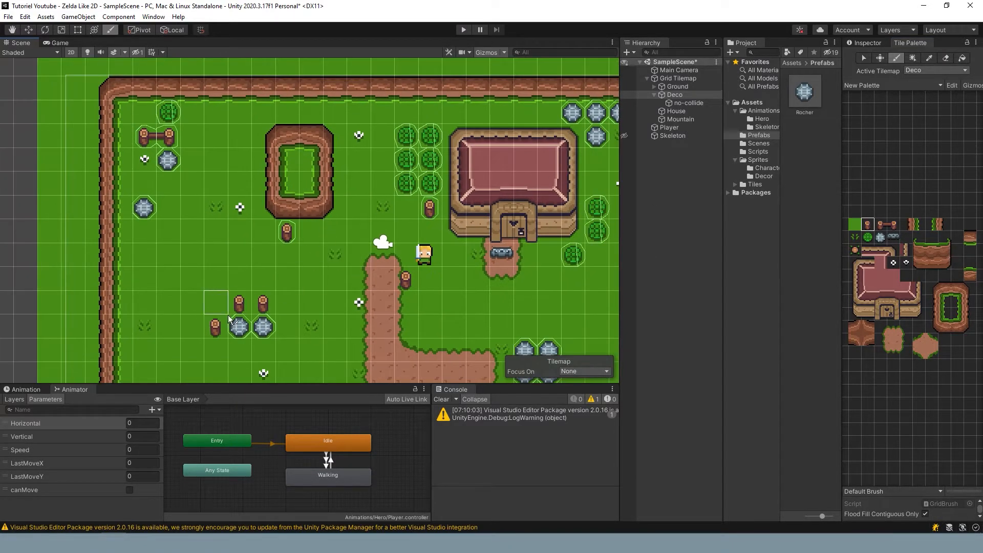
scroll(229, 319, "down", 1)
middle_click_drag(456, 266, 327, 208)
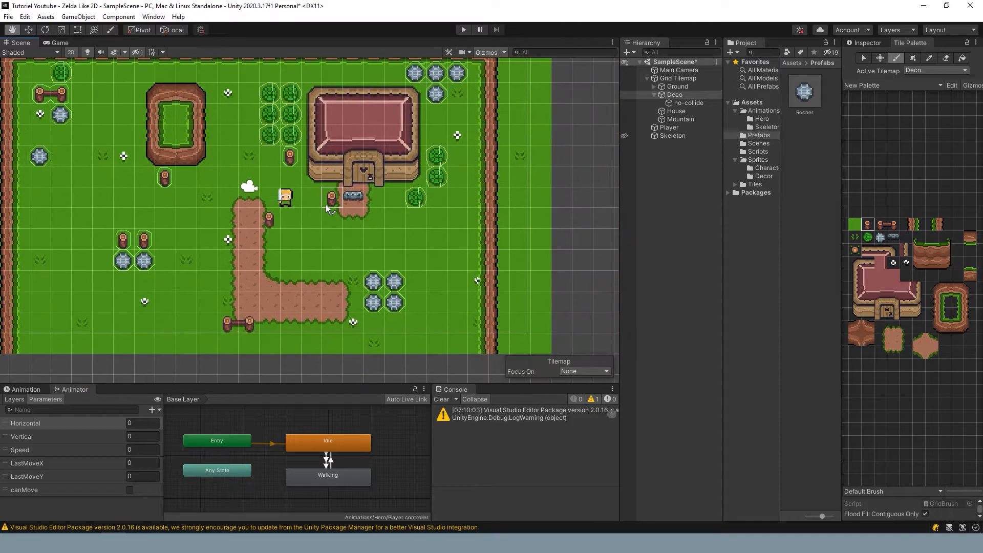
With Deco hidden, erase the post below the mound and the pair to its lower left from Mountain, and show Deco again.
left_click(624, 94)
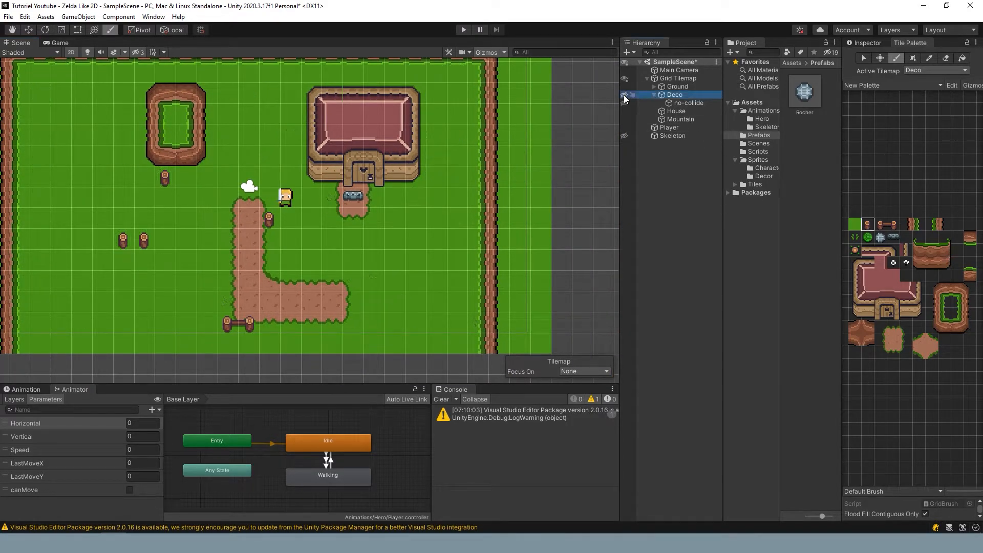
left_click(624, 120)
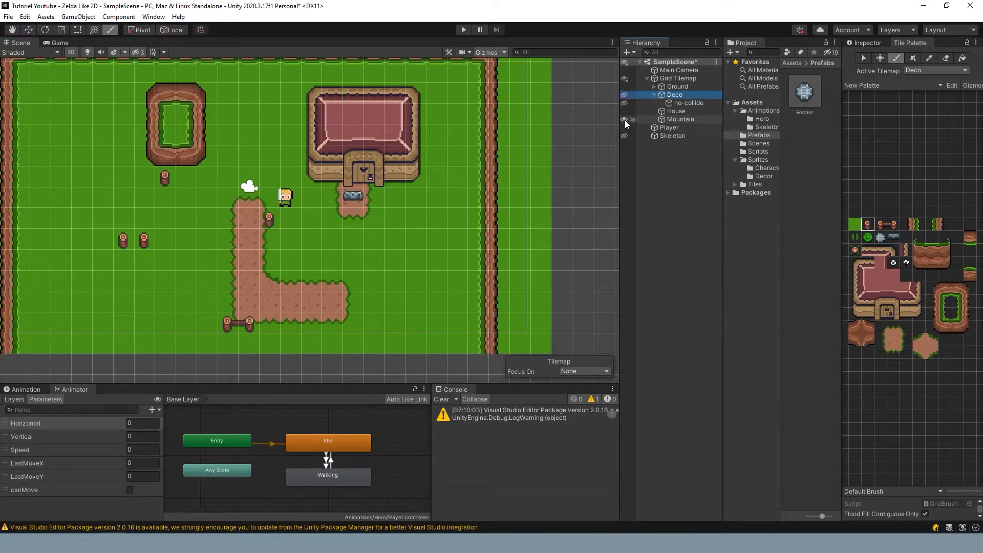
left_click(667, 121)
key("d")
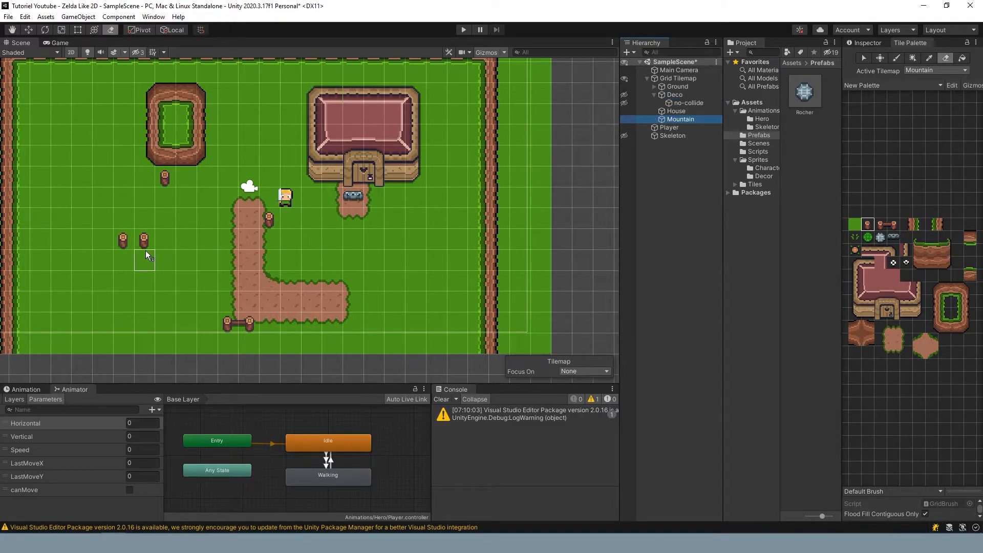
left_click(170, 184)
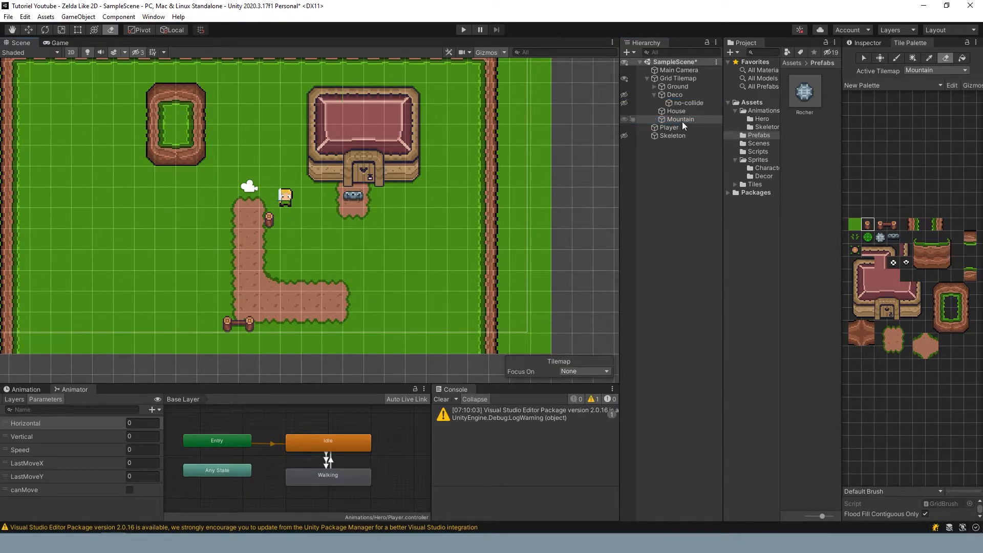
left_click(627, 97)
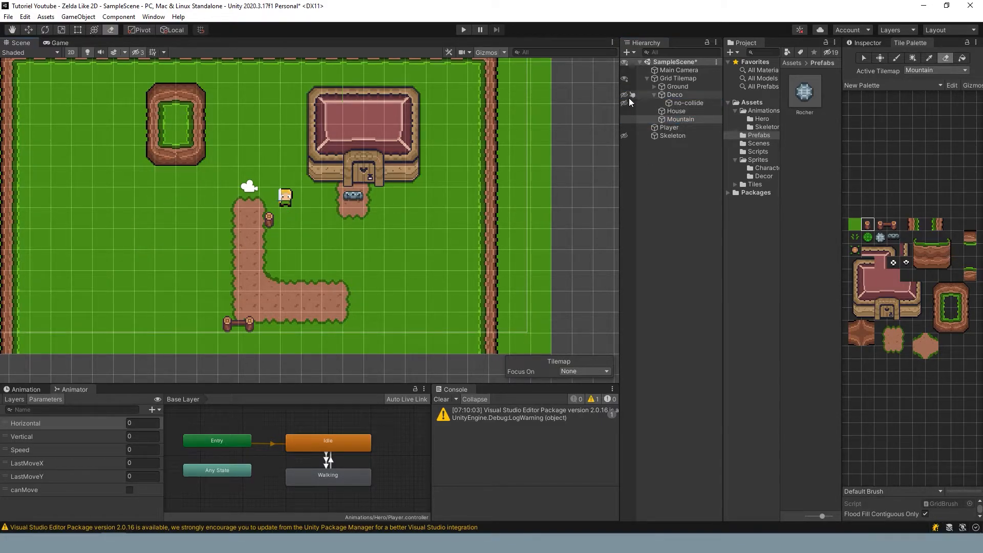
Paint the wooden post beside the dirt path and the fence at the path's lower corner on the Deco tilemap.
left_click(683, 94)
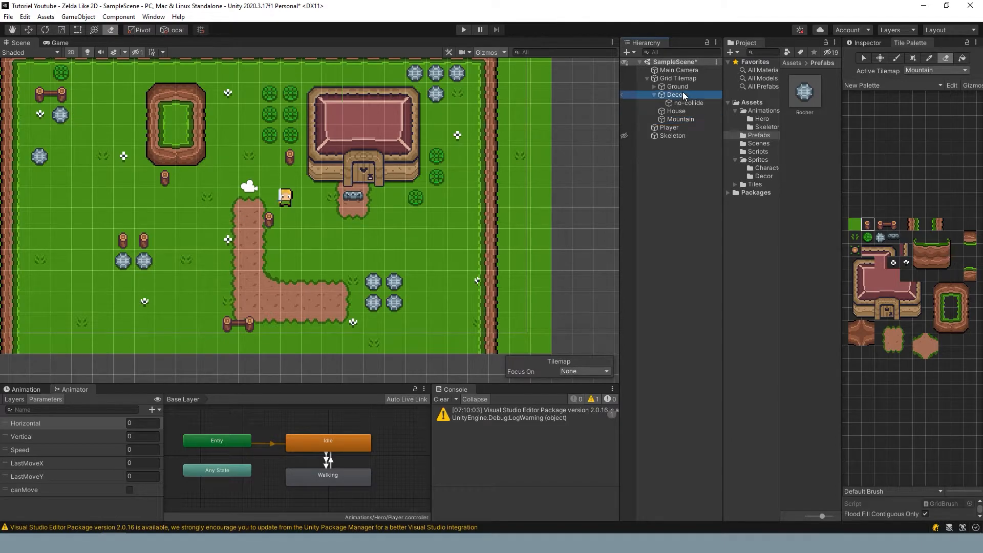
left_click(867, 225)
left_click(415, 240)
left_click(880, 225)
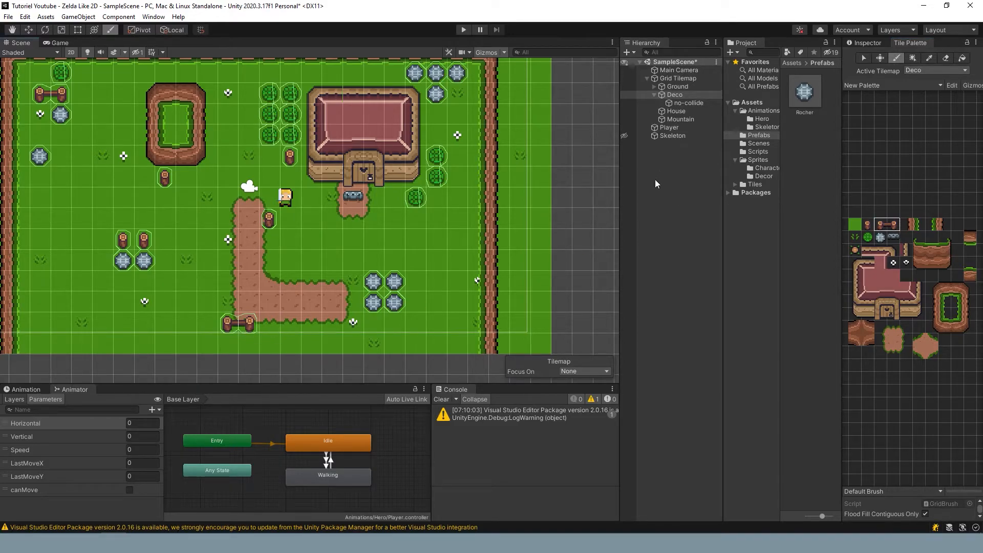
With Deco hidden, erase the path-side post and the lower fence from Mountain, and make Deco visible again.
left_click(676, 120)
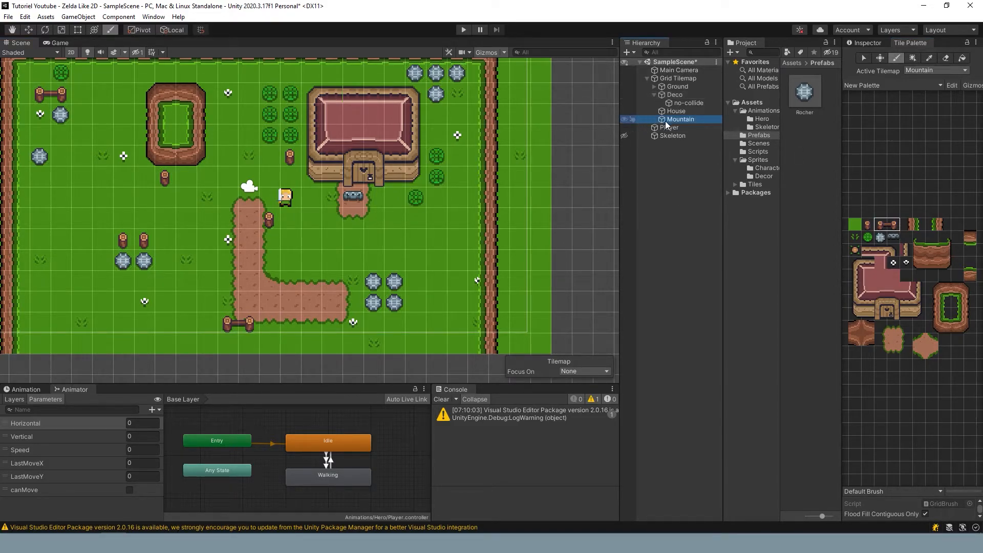
key("d")
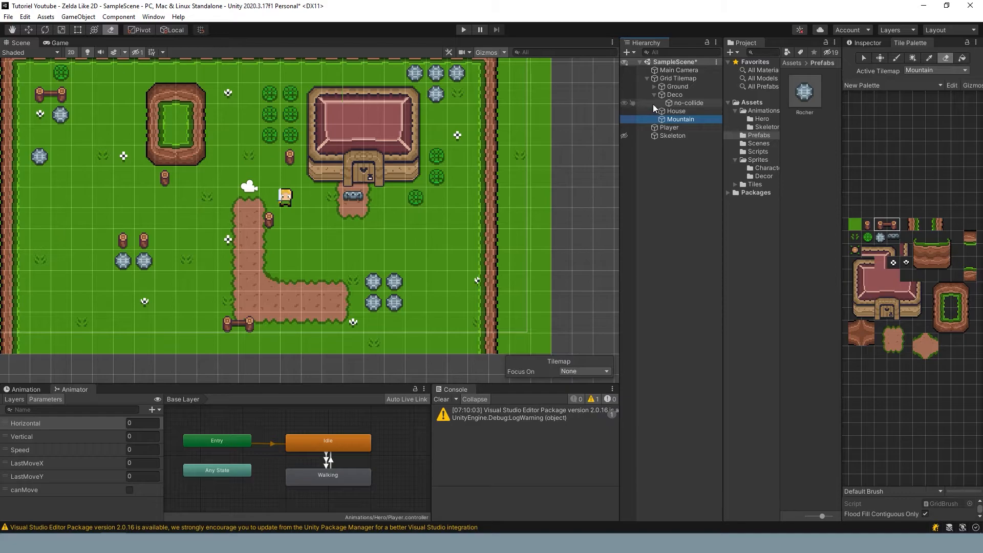
left_click(625, 94)
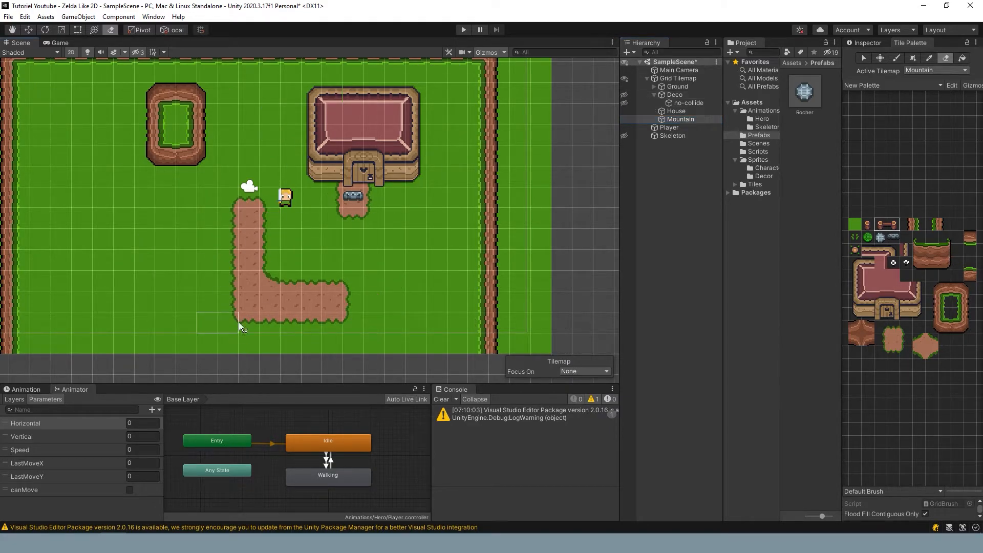
scroll(356, 275, "down", 2)
scroll(348, 229, "down", 1)
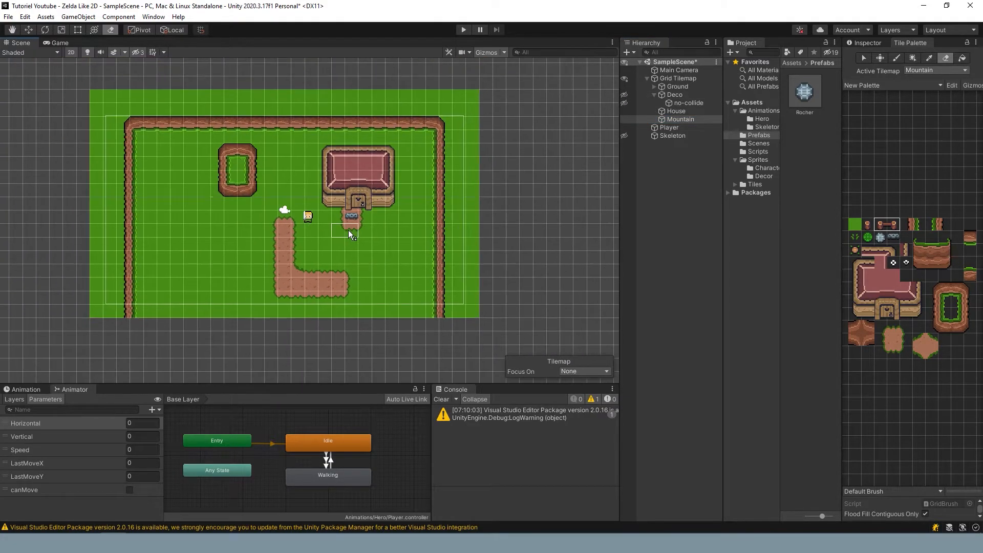
scroll(198, 202, "up", 2)
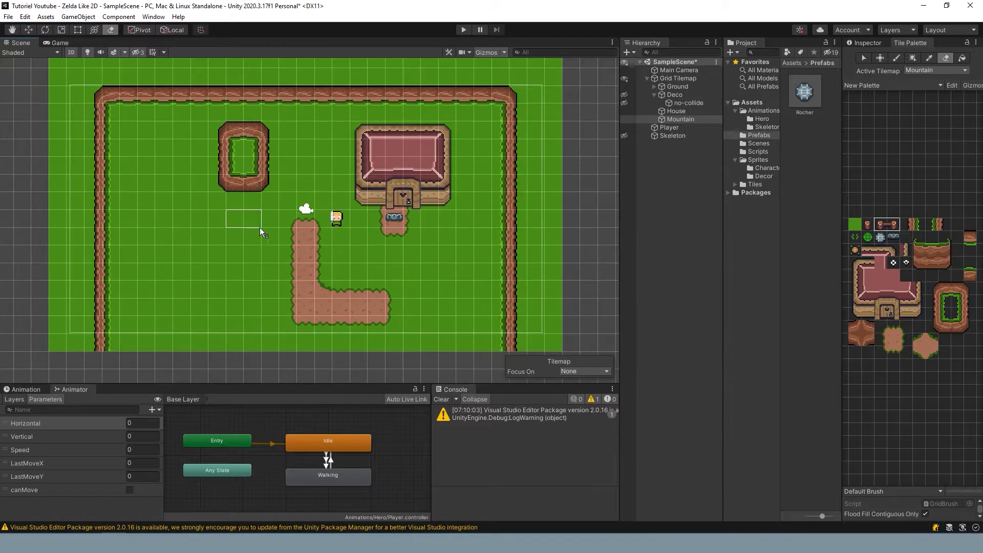
left_click(624, 96)
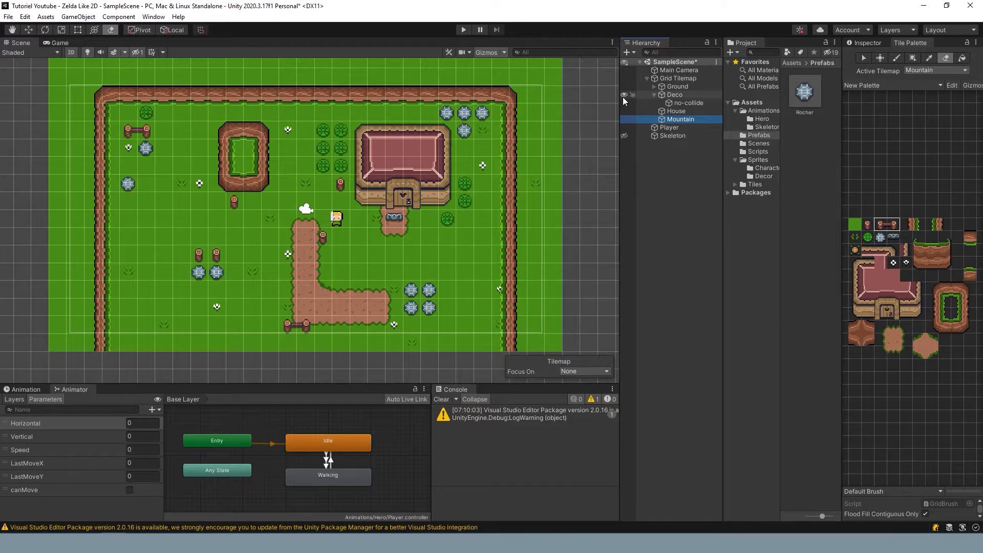
Playtest the scene by walking the hero past the dirt path, around the post below the mound and near the paired rocks, and stop playing.
left_click(464, 30)
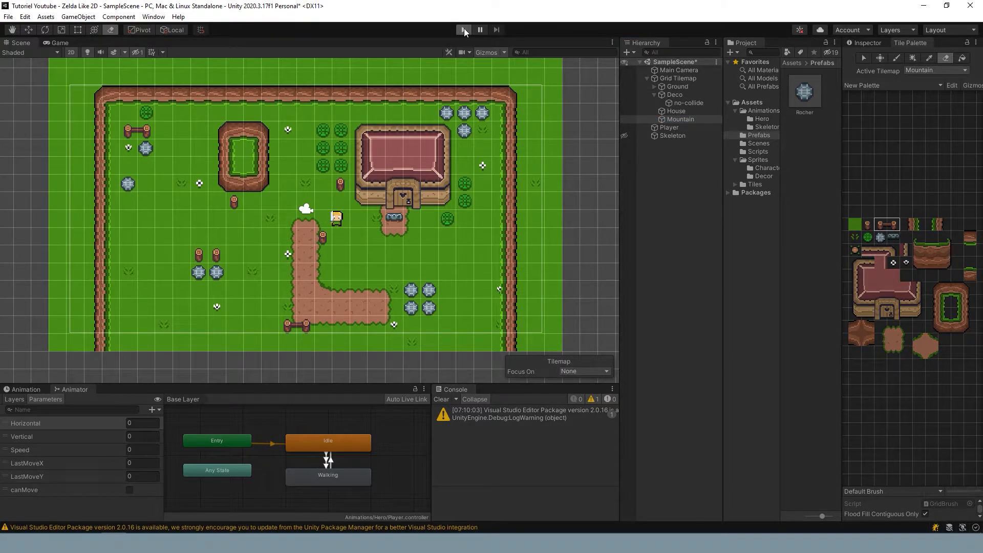
key("Down")
key("Left")
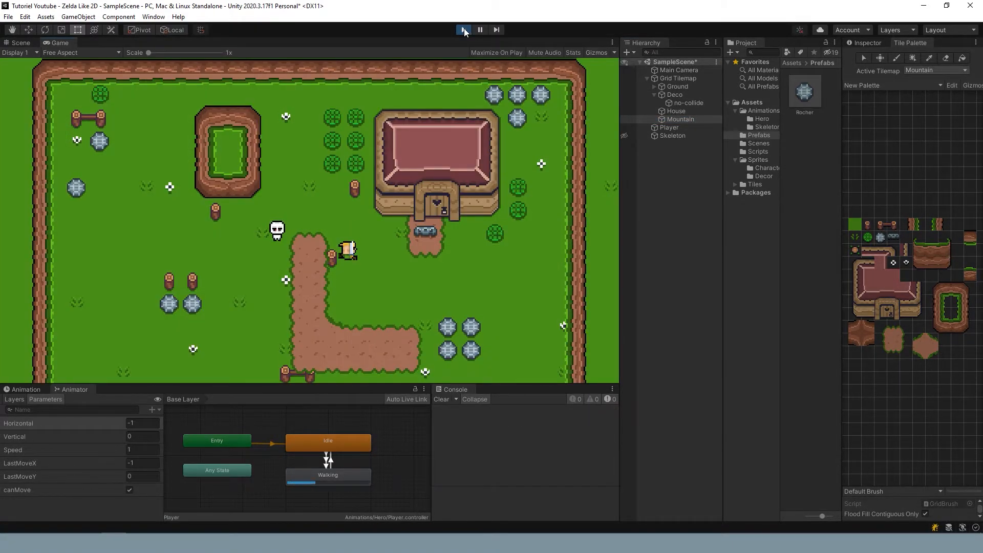
key("Down")
key("Right")
key("Left")
key("Up")
key("Right")
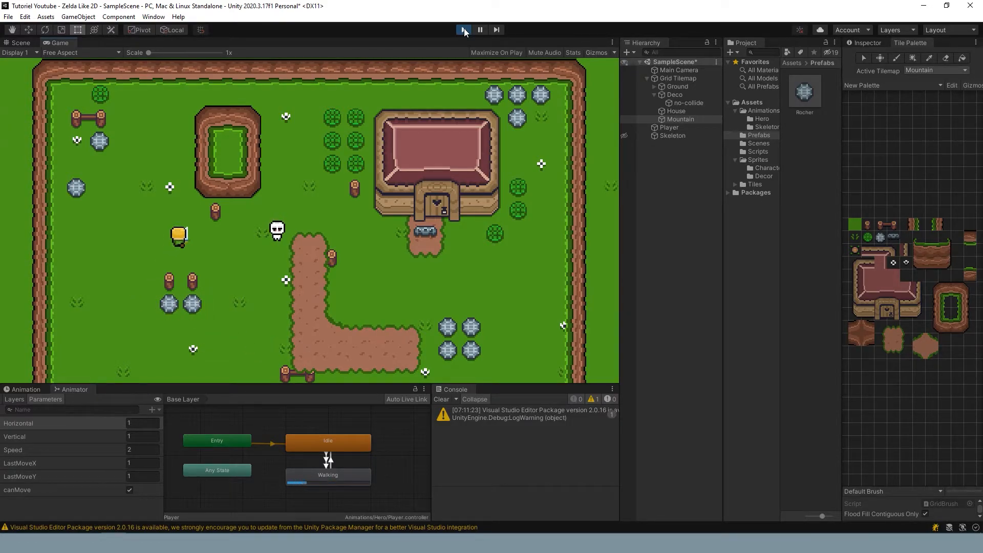
key("Down")
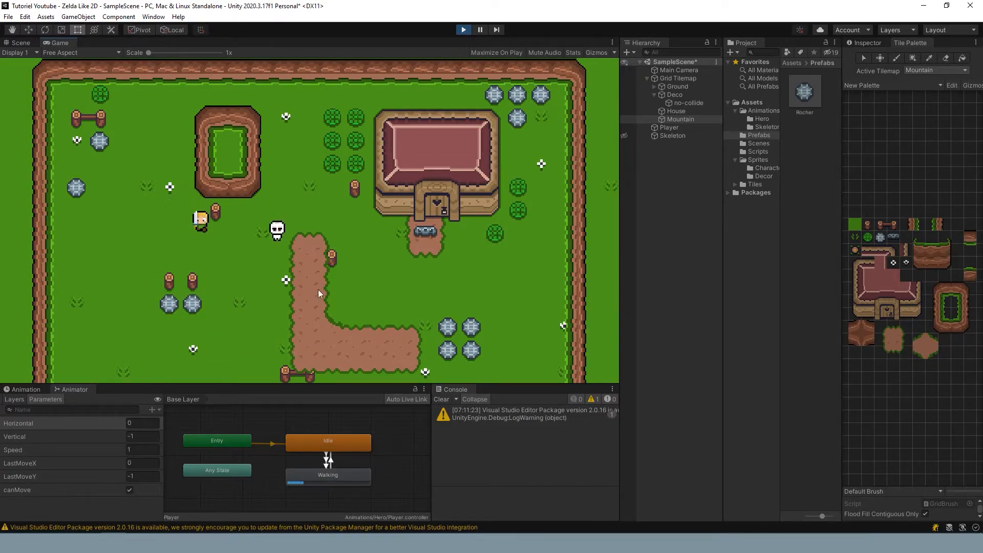
key("Right")
key("Down")
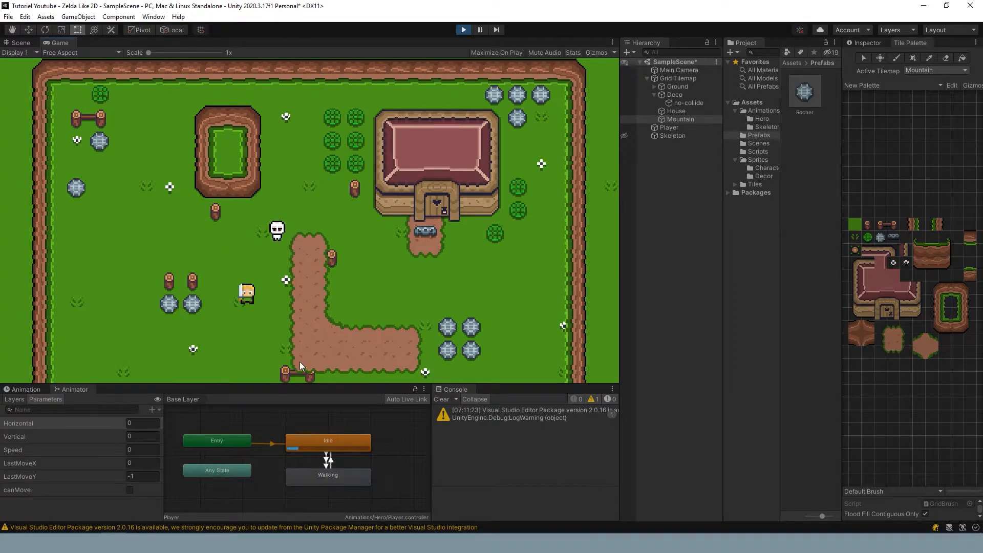
left_click(463, 30)
Set the Order in Layer of the Chemin tilemap under Ground to 0.
left_click(686, 87)
left_click(682, 94)
left_click(865, 42)
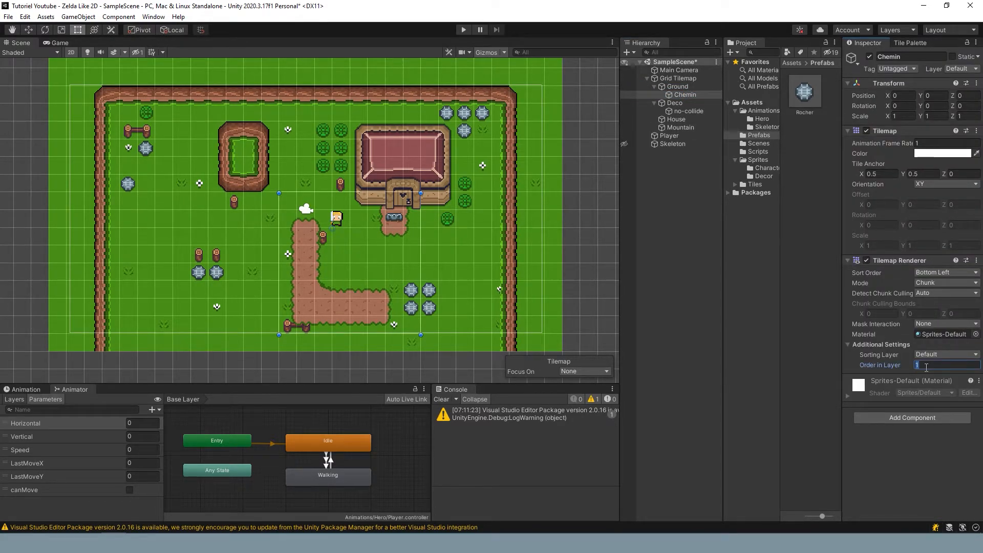
Playtest the scene again, walking the hero along the path, against the rocks, posts and bushes, and up to the house door, and stop playing.
left_click(467, 29)
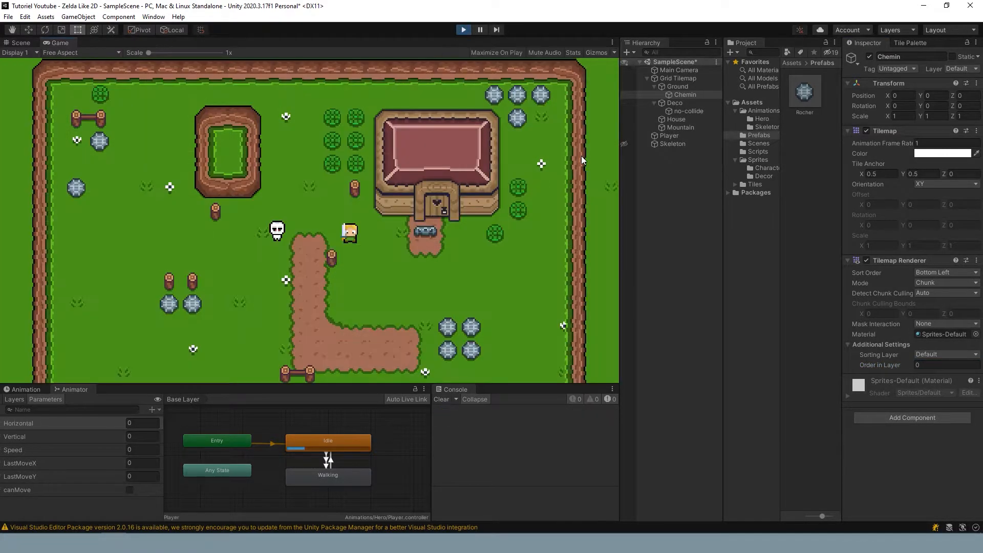
key("Left")
key("Down")
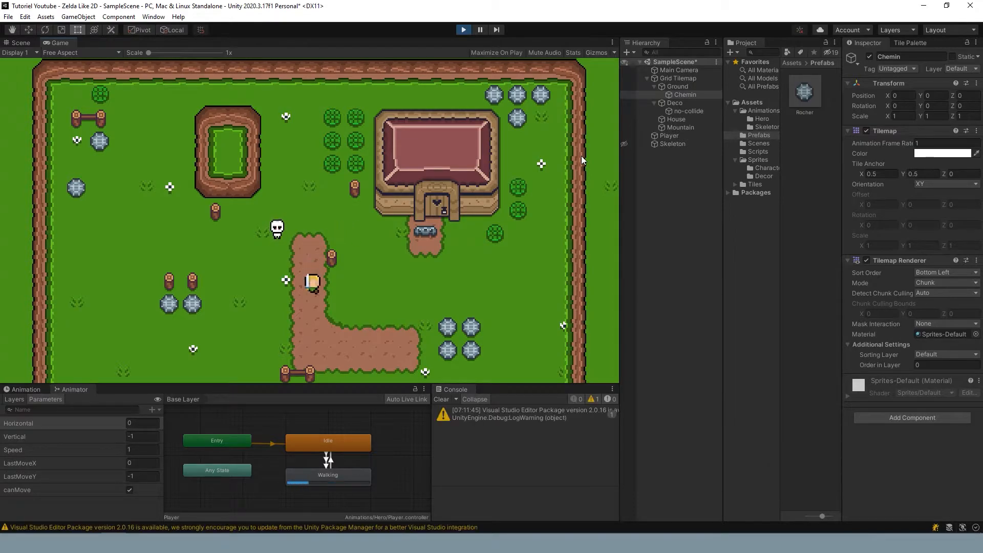
key("Left")
key("Up")
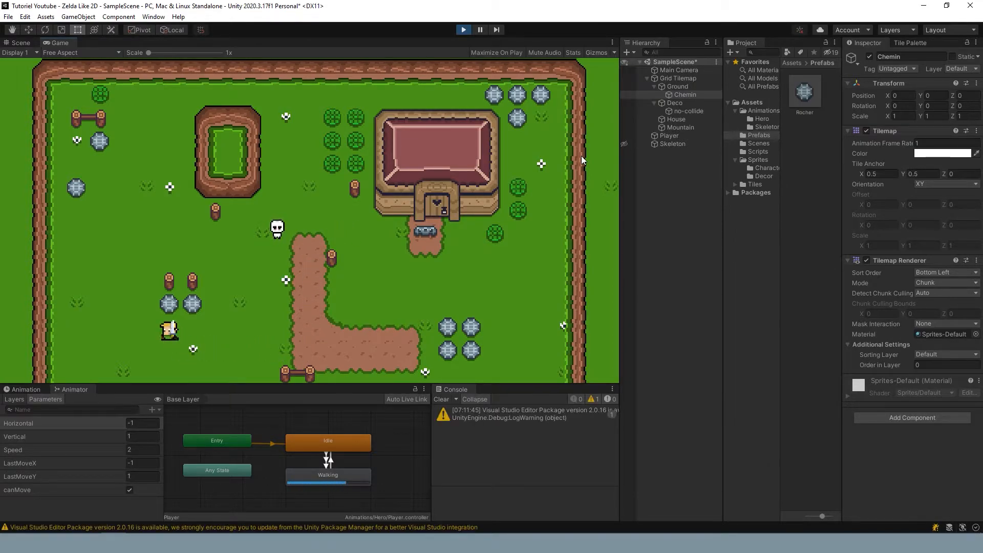
key("Right")
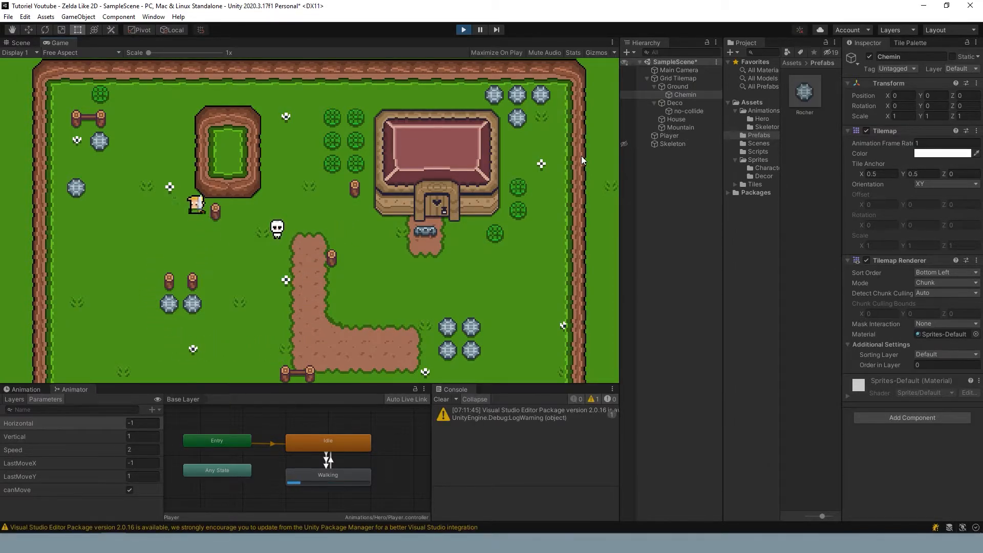
key("Left")
key("Right")
key("Down")
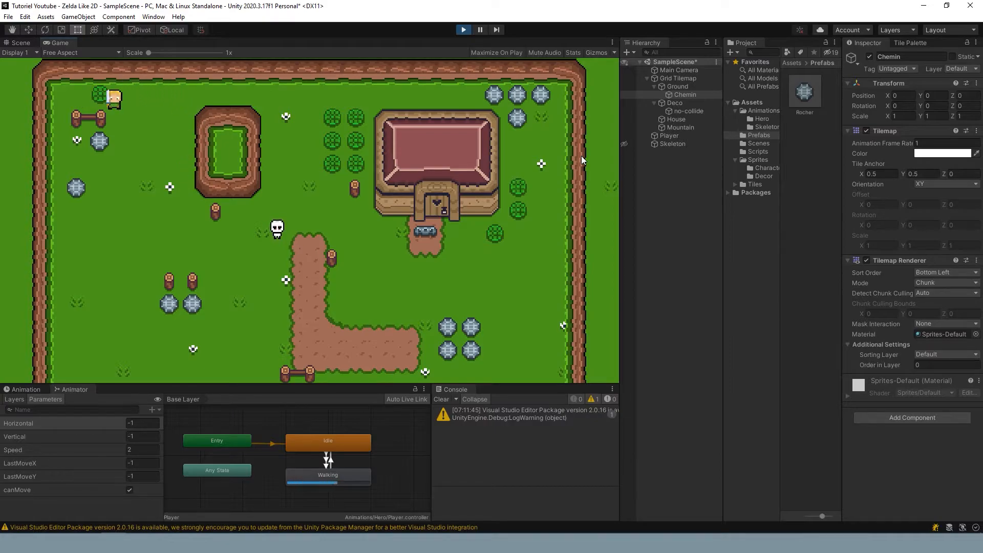
key("Down")
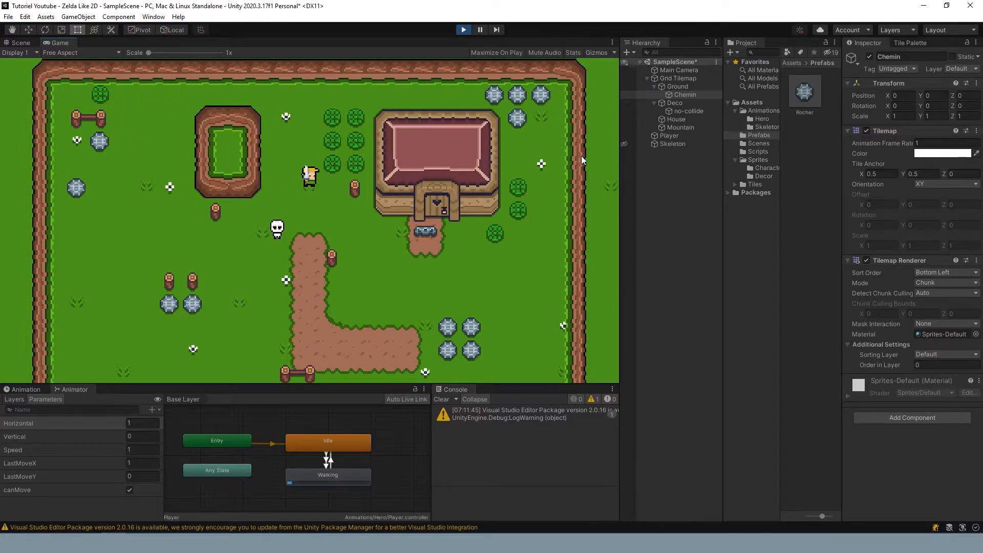
key("Up")
key("Down")
key("Left")
key("Right")
key("Up")
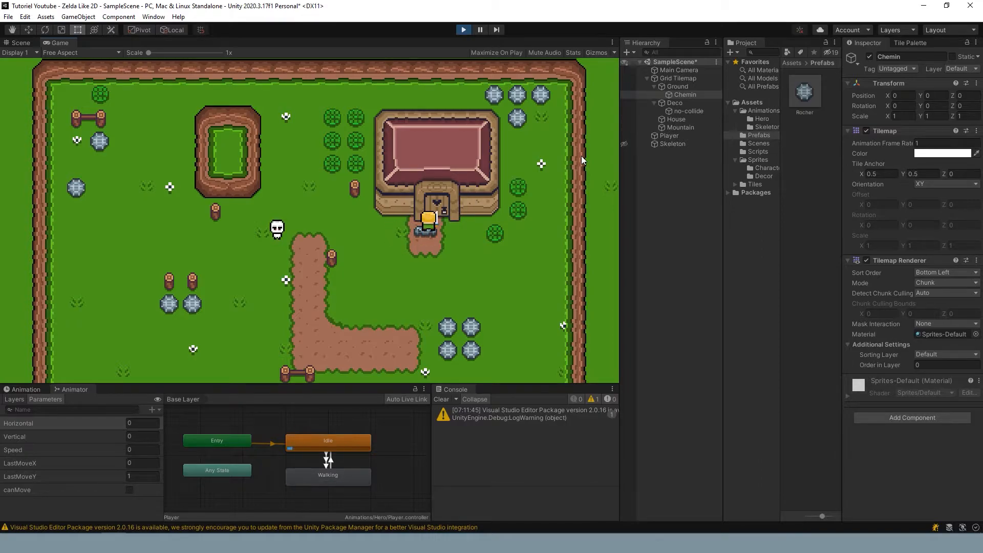
left_click(464, 30)
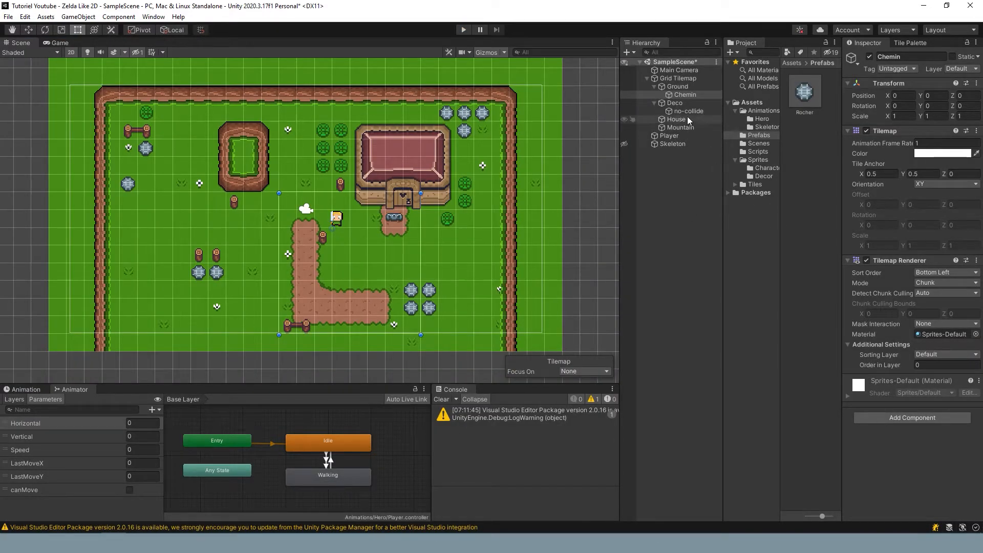
Collapse Ground and pick up the whole house from the House tilemap as the brush.
left_click(655, 87)
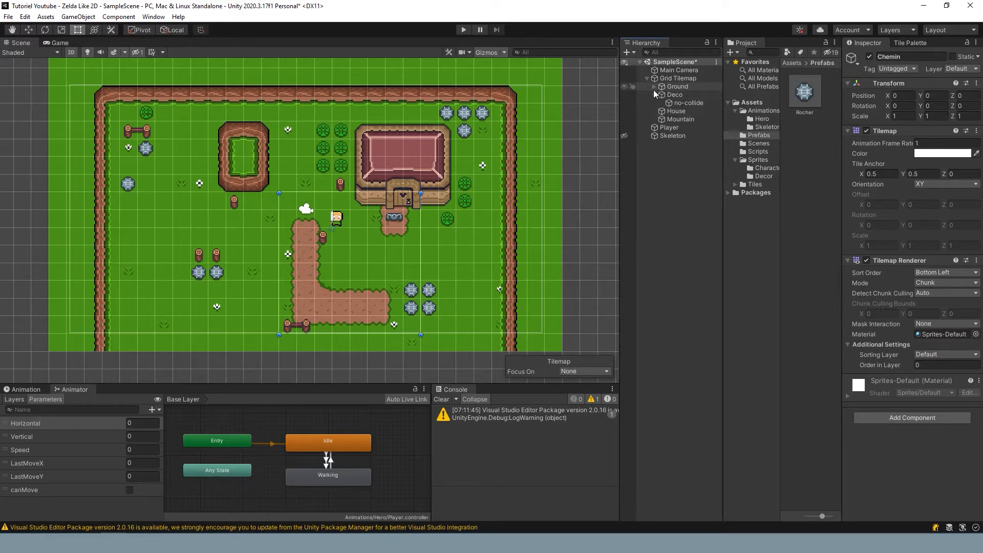
left_click(674, 111)
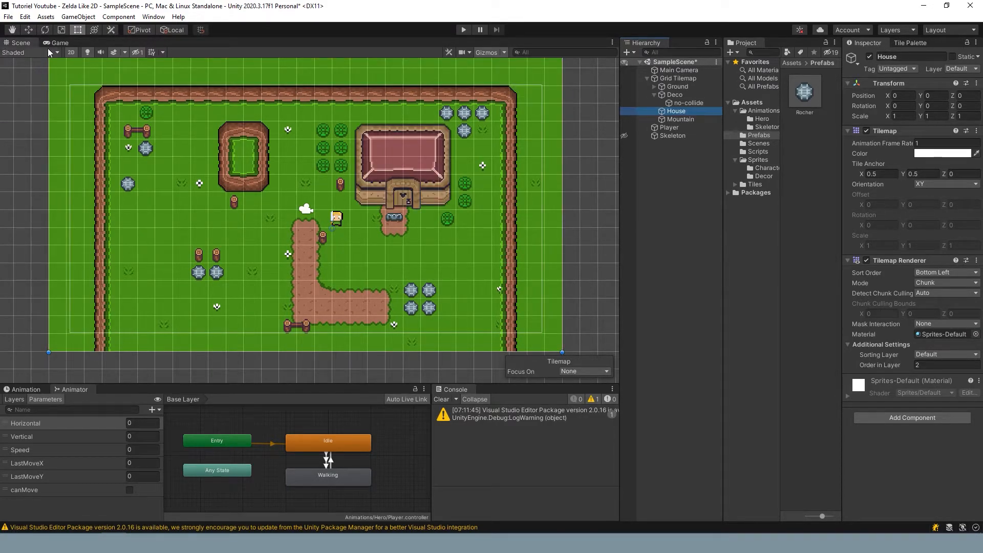
left_click(908, 44)
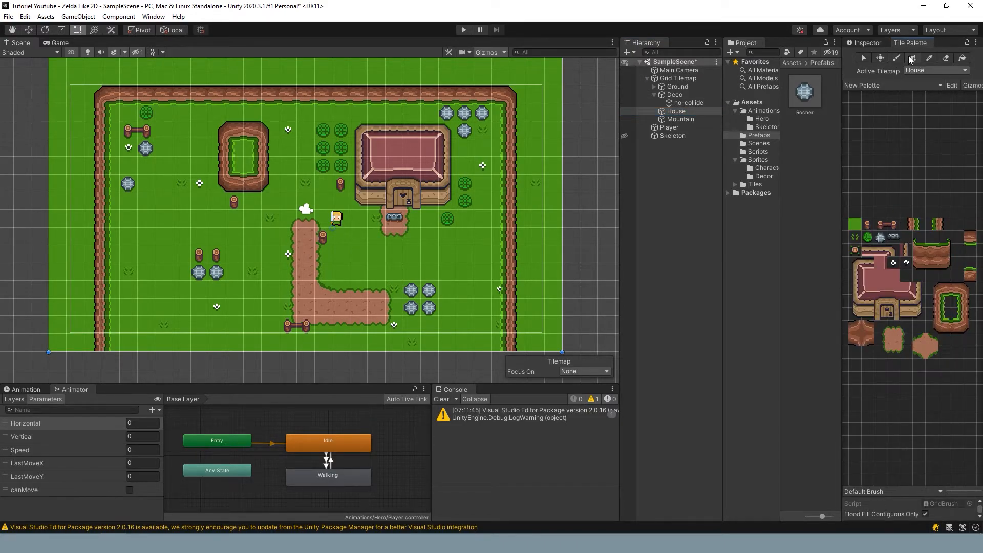
left_click(929, 58)
left_click_drag(362, 134, 444, 199)
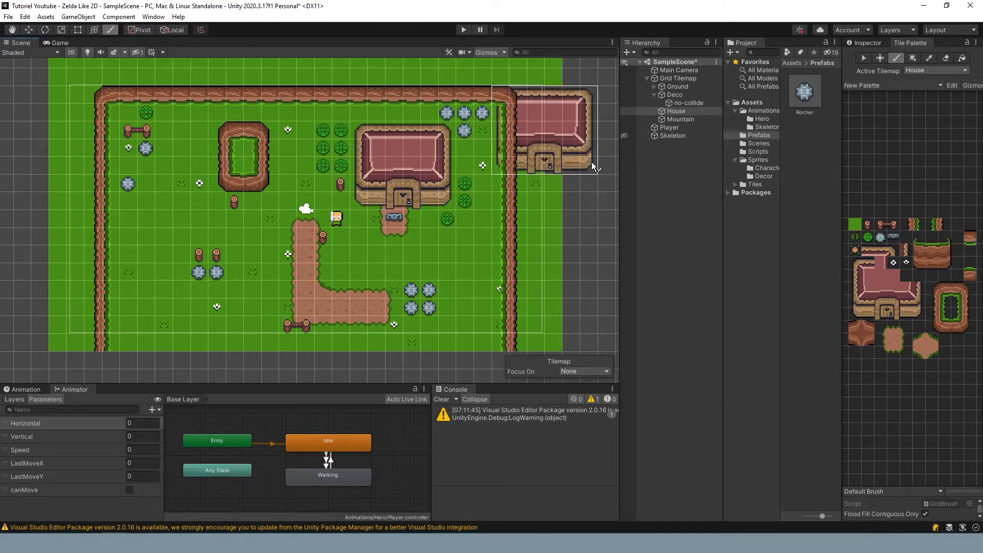
Create a rectangular tilemap from the House tilemap, keeping the default name Tilemap.
right_click(673, 112)
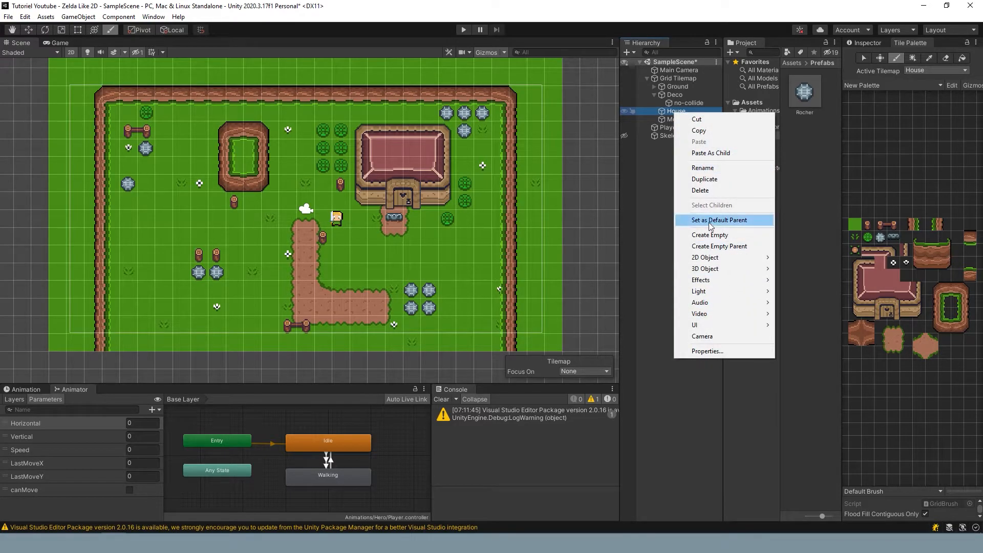
mouse_move(716, 257)
mouse_move(815, 281)
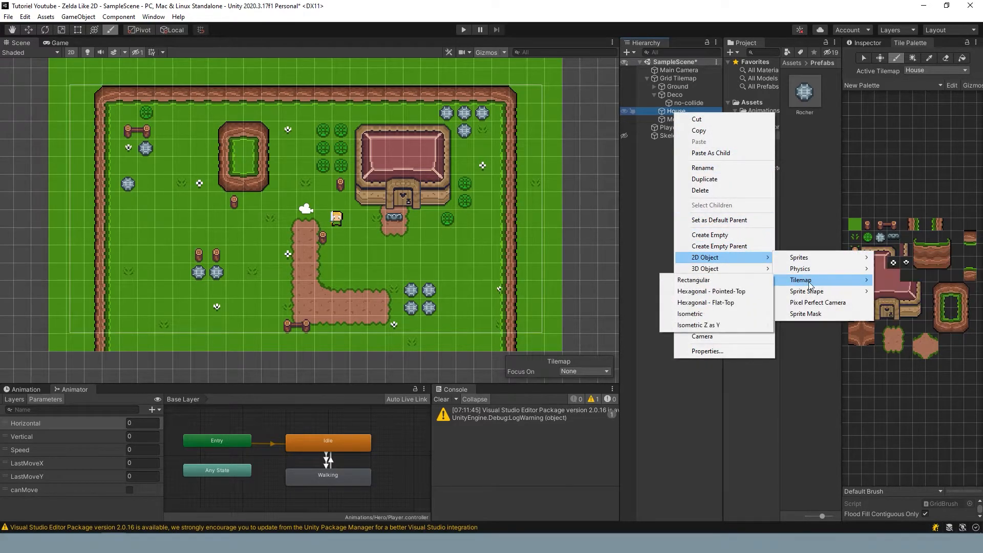
left_click(748, 281)
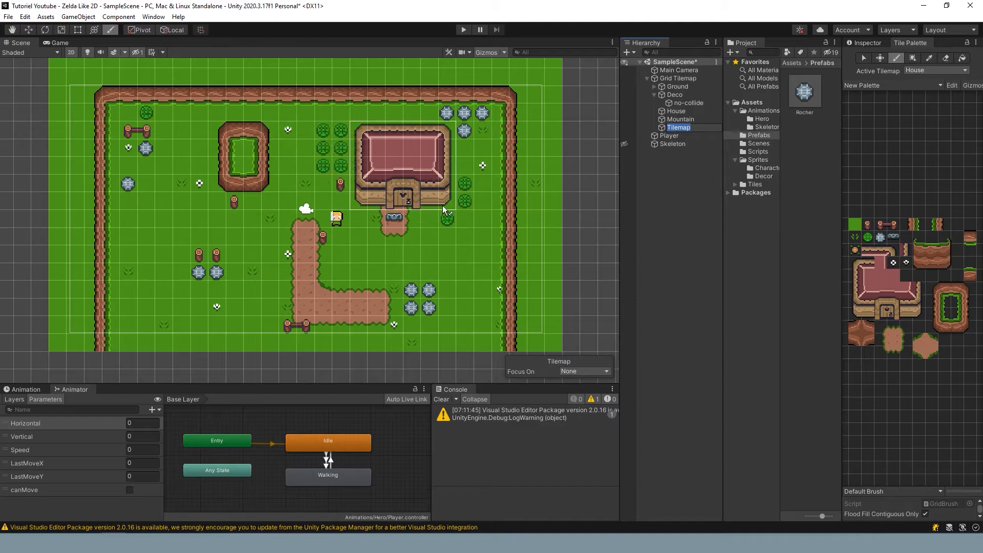
key("Return")
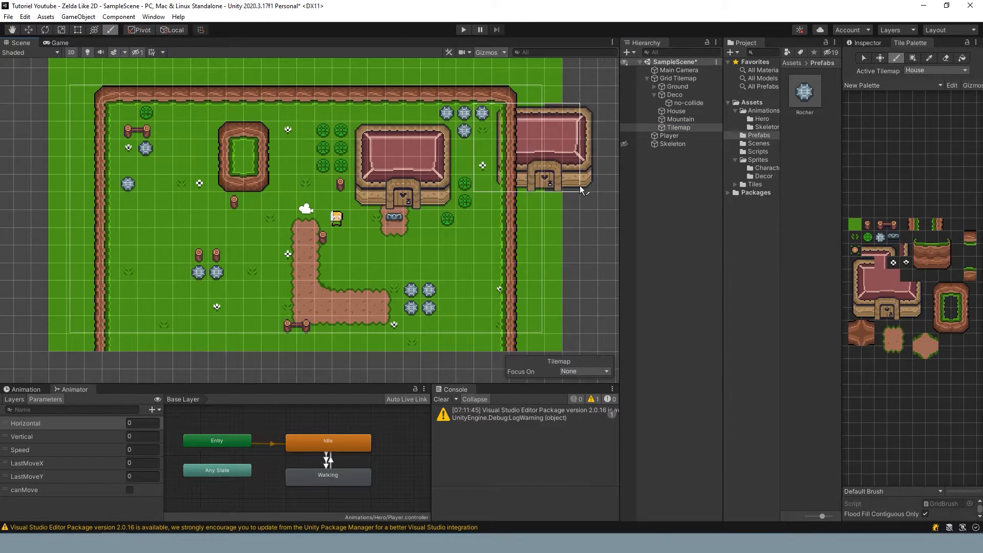
Erase the grey stone tile in front of the house door from the Mountain tilemap.
left_click(625, 120)
left_click(624, 120)
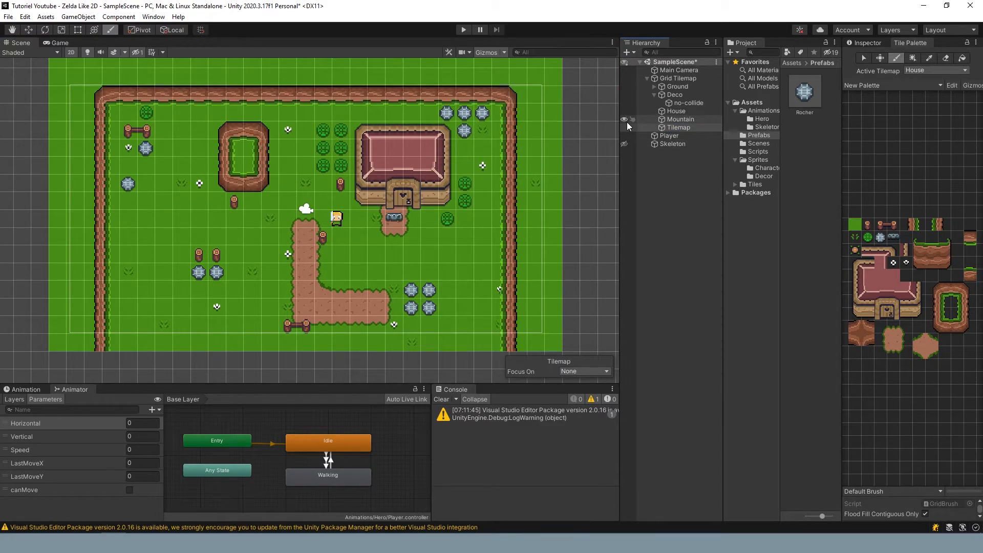
left_click(659, 121)
key("e")
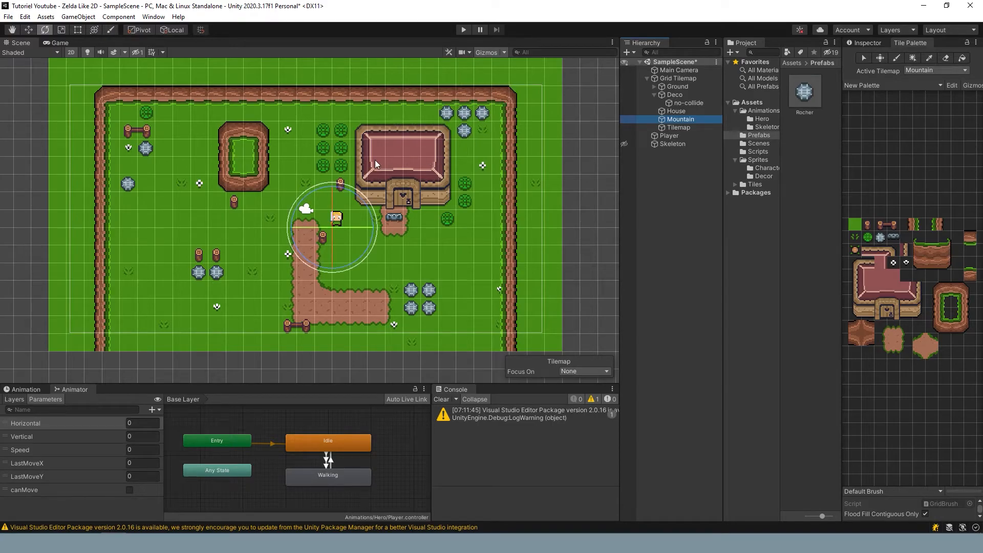
key("d")
left_click(394, 217)
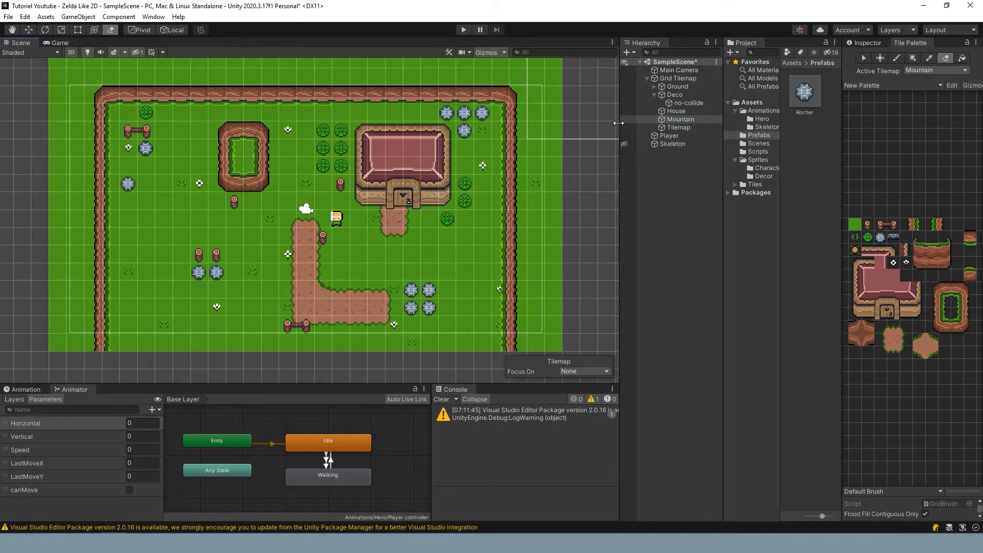
With Tilemap hidden, try erasing at the house on Mountain and on House, and undo the removal of the house.
left_click(625, 127)
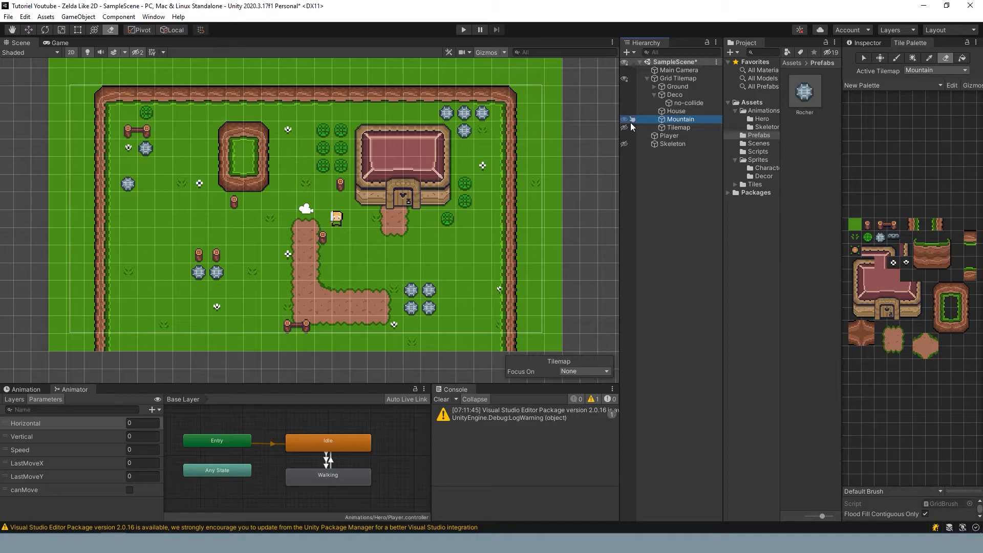
left_click(440, 180)
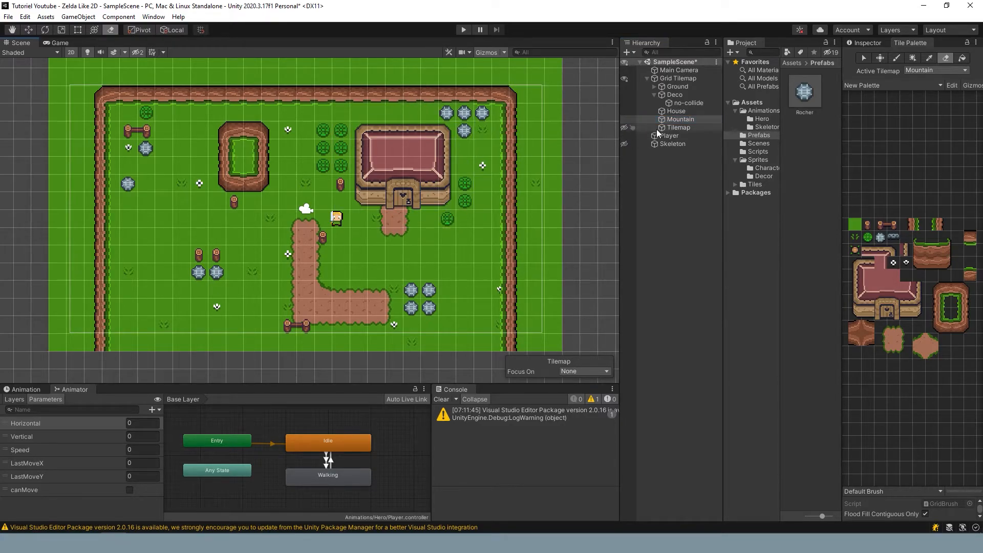
left_click(674, 112)
left_click(446, 226)
left_click(624, 127)
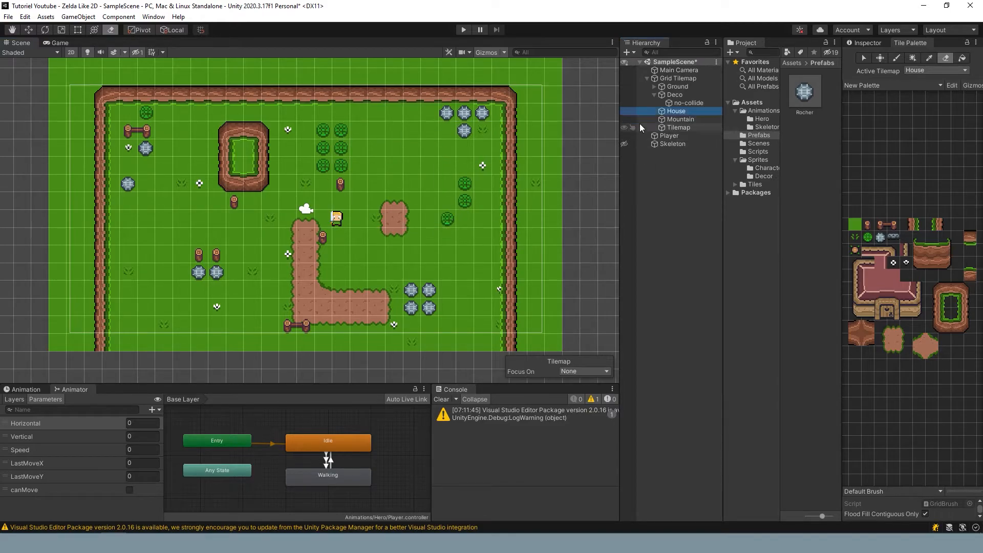
key("ctrl+z")
key("ctrl+z")
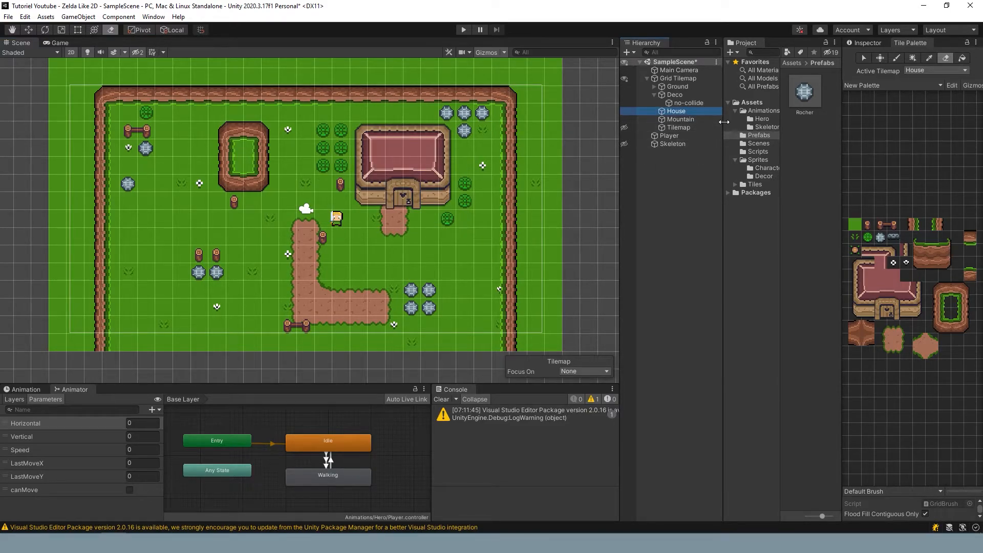
Pick up the whole house from the House tilemap, make Tilemap visible, and paint the house at the same spot on it.
left_click(929, 58)
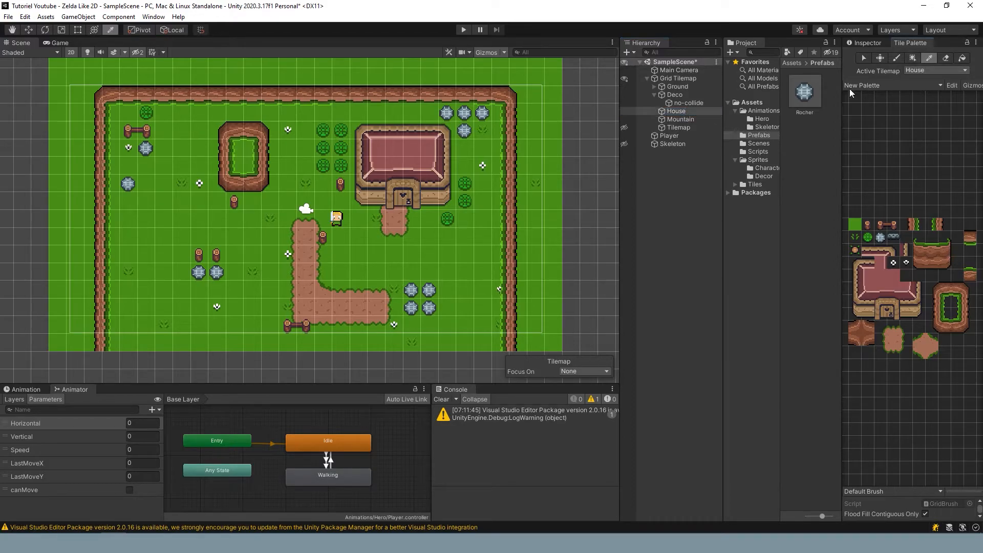
left_click_drag(365, 133, 444, 195)
left_click(663, 127)
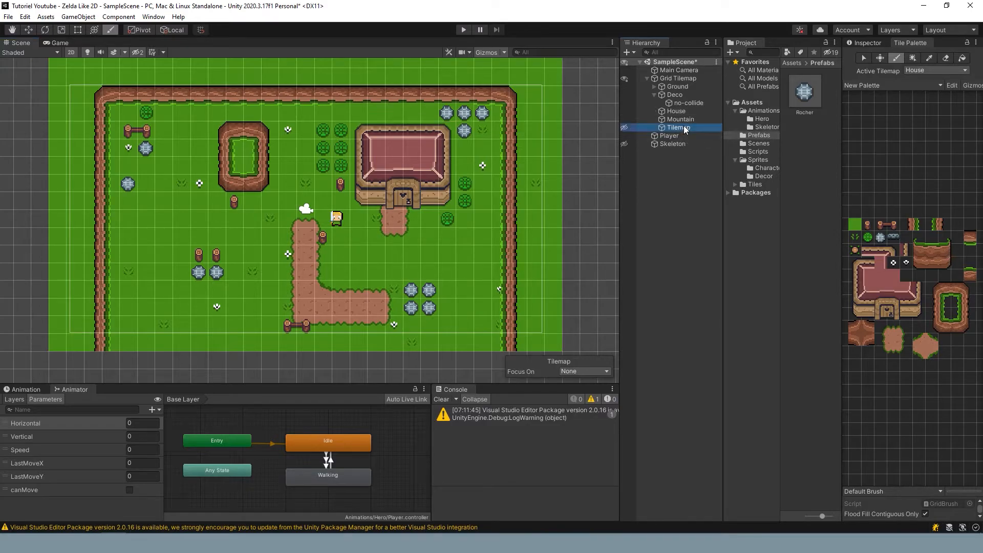
left_click(623, 127)
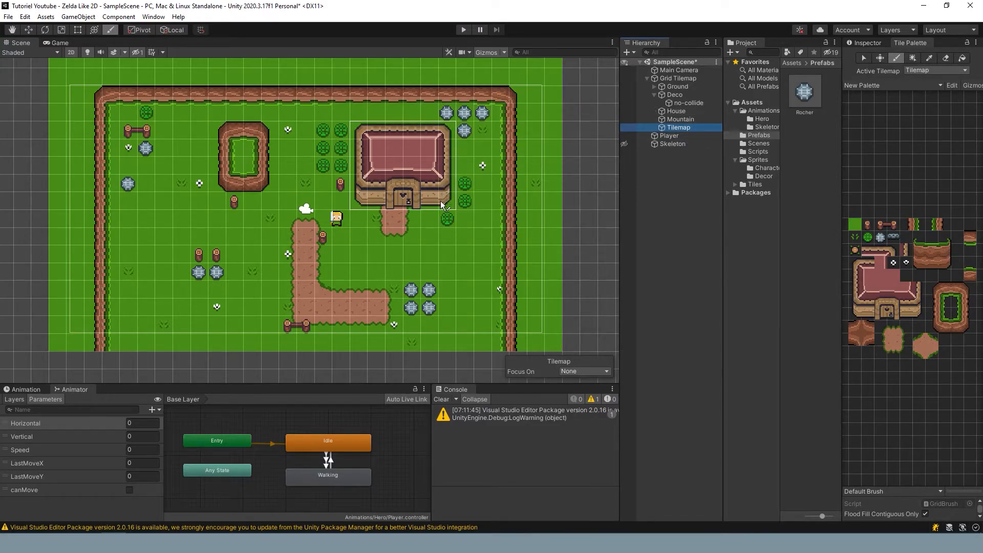
Hide the House tilemap to examine the house painted on Tilemap, show it again, and open House's component settings.
left_click(675, 111)
left_click(623, 111)
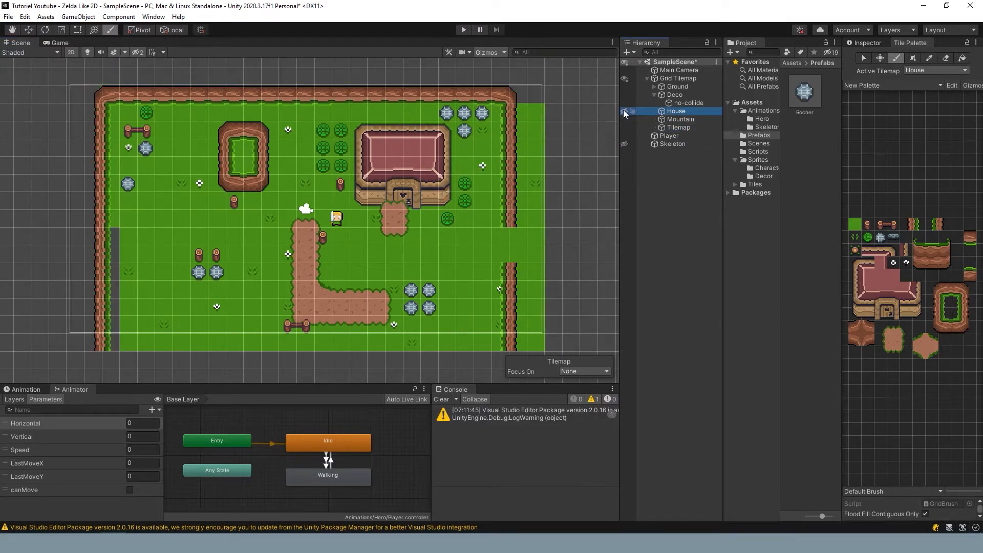
left_click(623, 111)
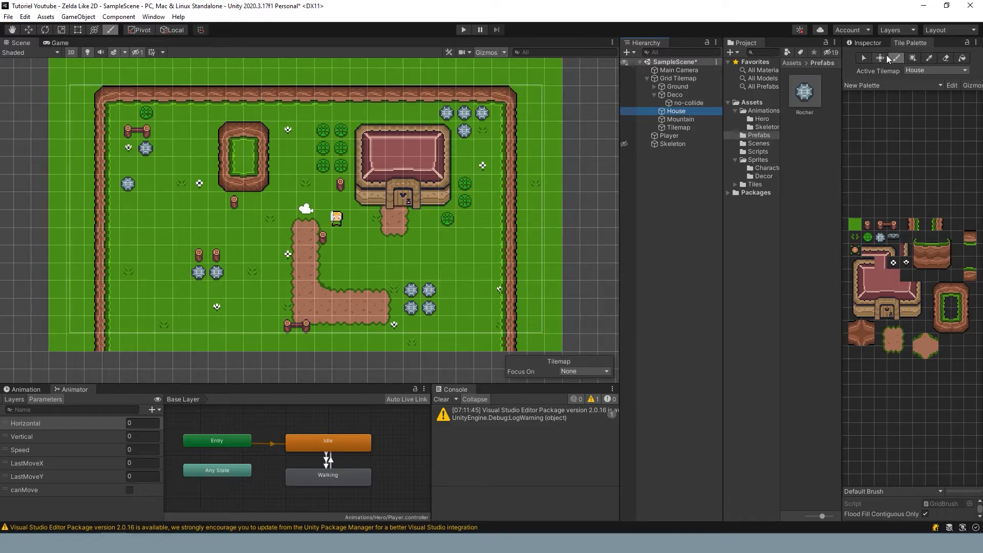
left_click(869, 41)
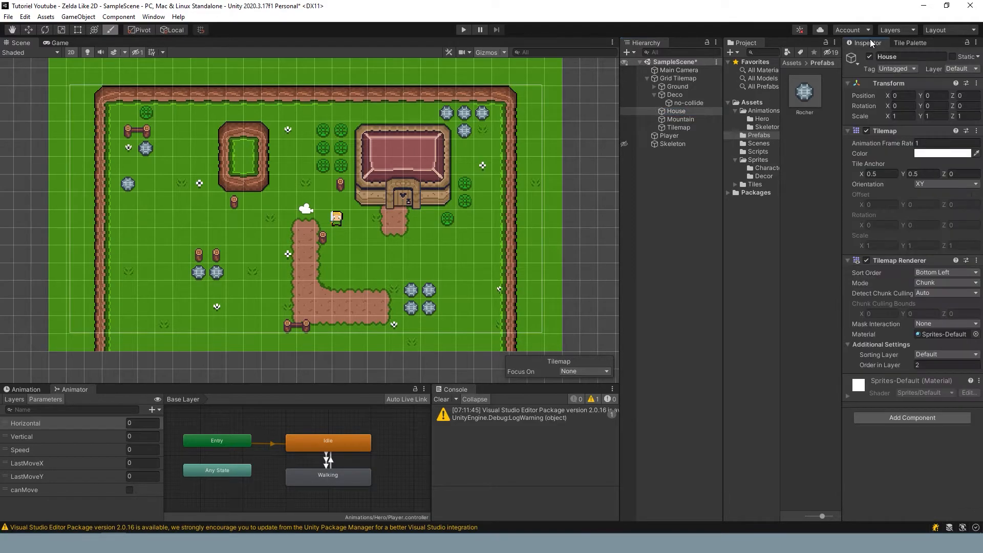
Delete the House tilemap, undo its deletion, and try erasing at the house's lower right corner on House.
left_click(681, 109)
key("Delete")
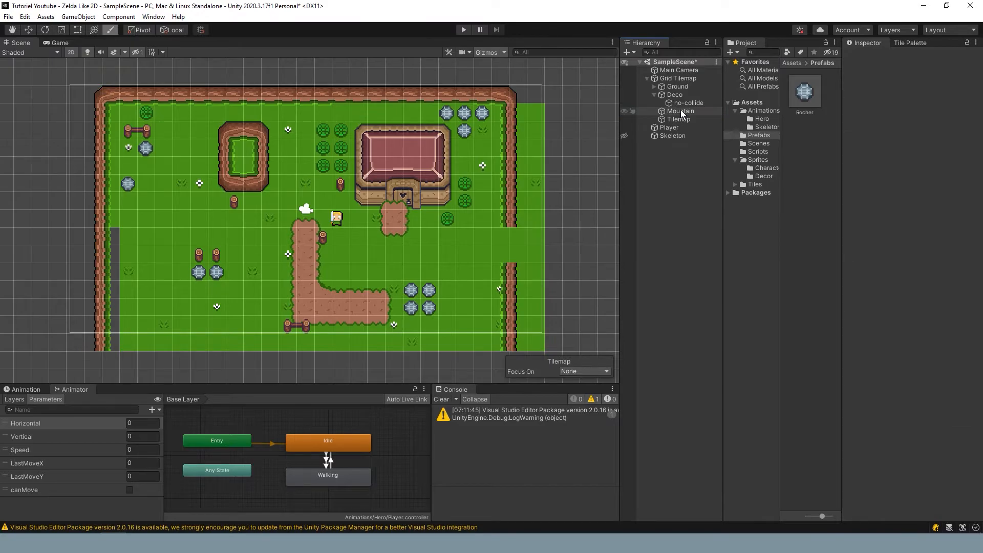
key("ctrl+z")
key("d")
left_click_drag(466, 191, 445, 215)
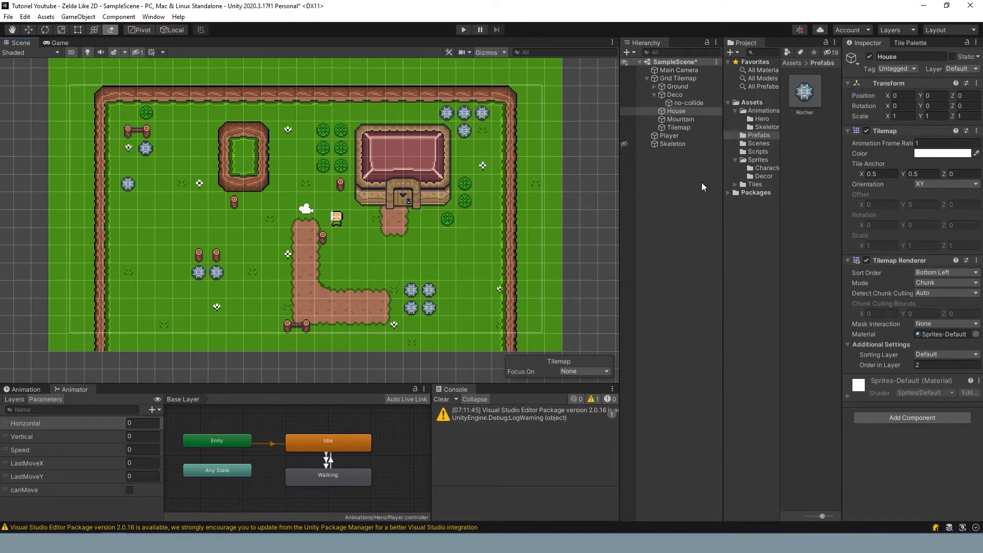
Set Tilemap's Order in Layer to 2 and move it above House in the scene hierarchy.
left_click(675, 127)
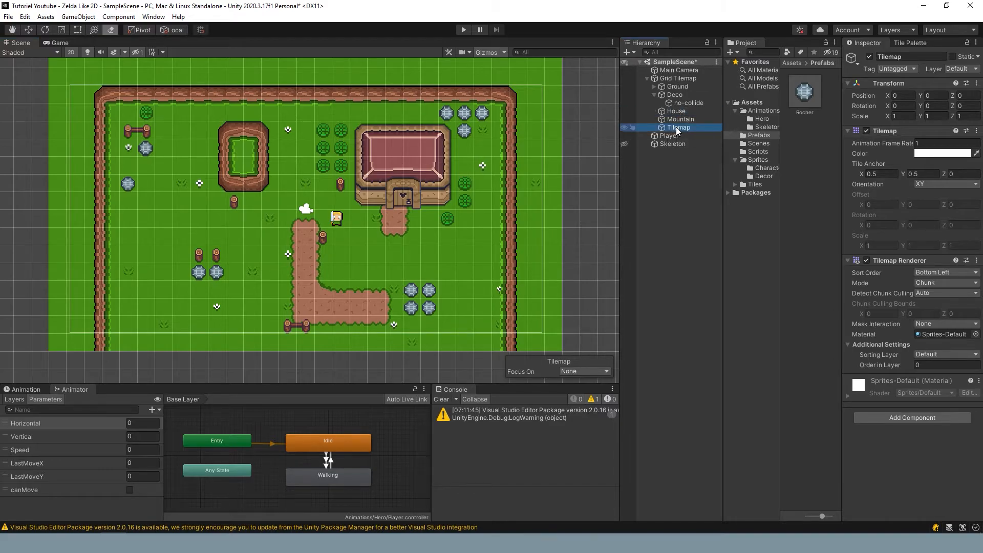
left_click(947, 365)
type("2")
left_click(679, 128)
left_click_drag(683, 127, 681, 109)
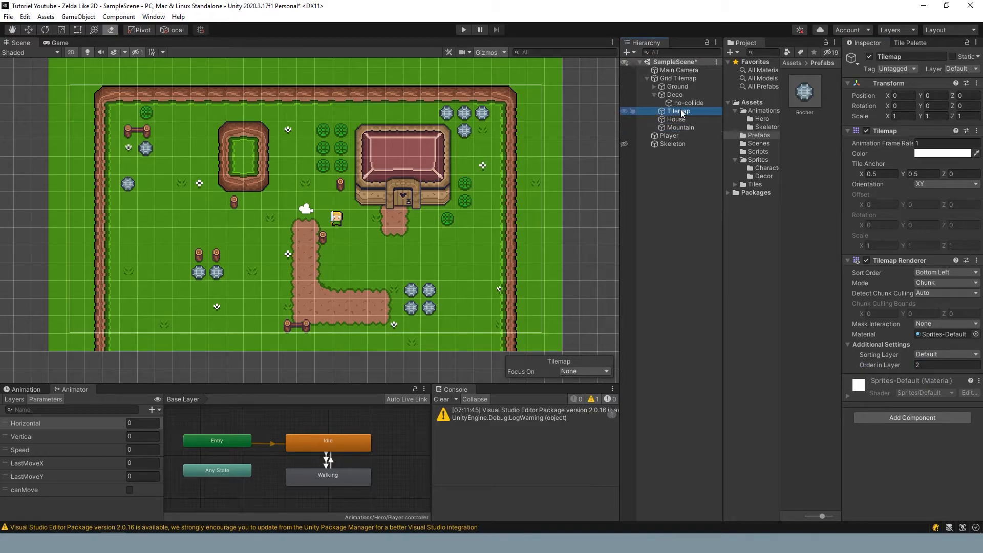
Toggle the House tilemap's visibility repeatedly to examine which scenery belongs to it.
left_click(675, 119)
left_click(624, 119)
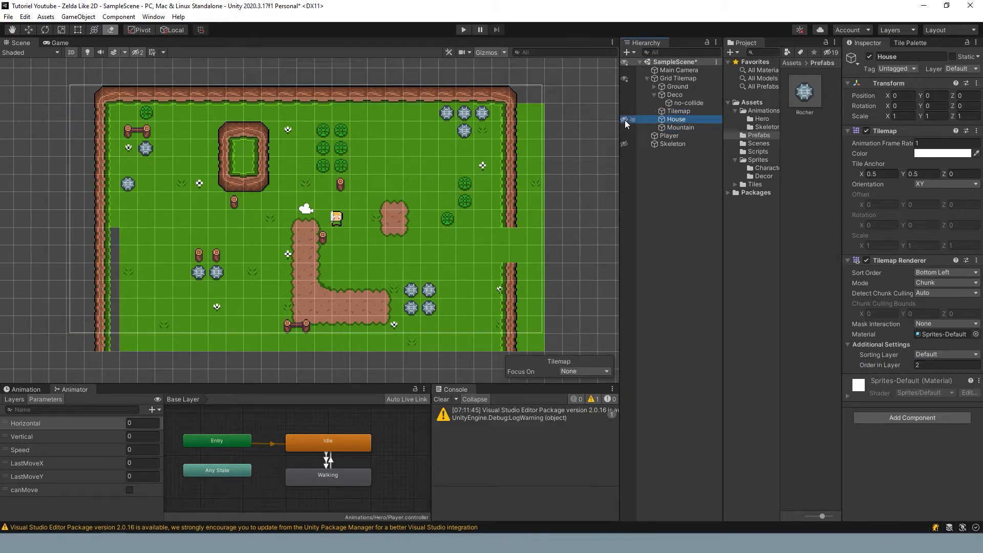
left_click(625, 120)
left_click(624, 119)
left_click(625, 119)
left_click(624, 120)
left_click(625, 119)
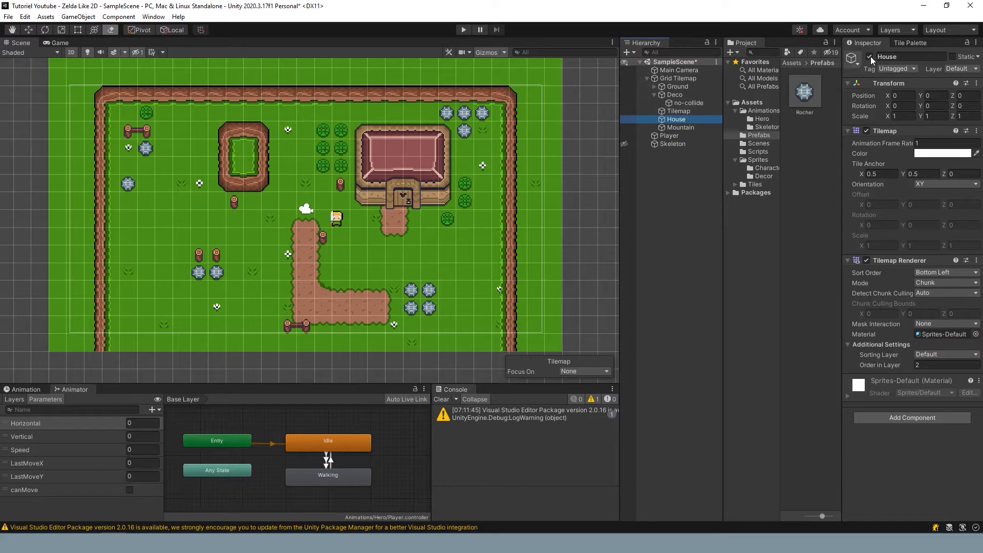
Pick up the whole house from the House tilemap and paint it at the same spot on Tilemap.
left_click(916, 43)
left_click(929, 57)
mouse_move(350, 123)
left_mouse_down()
mouse_move(418, 195)
mouse_move(443, 202)
left_mouse_up()
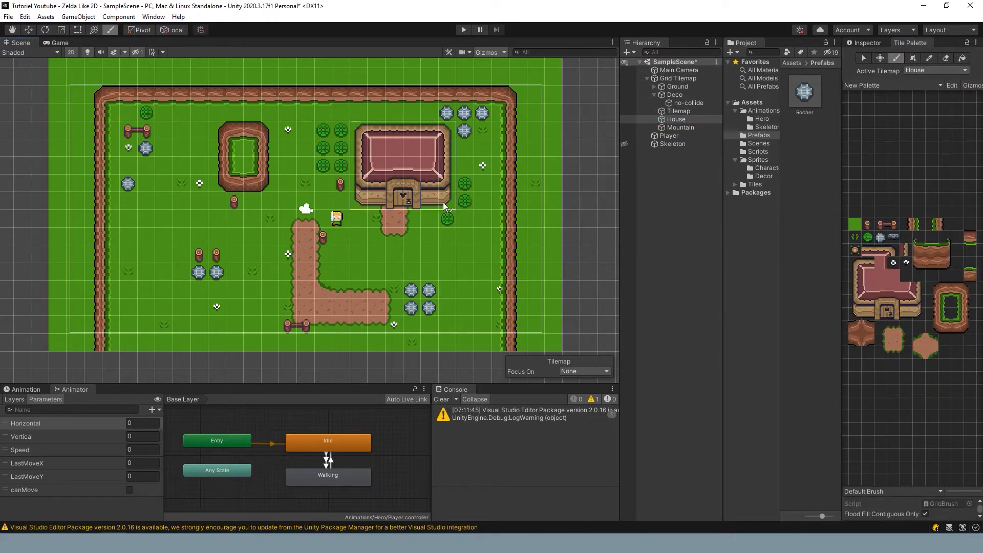
left_click(670, 112)
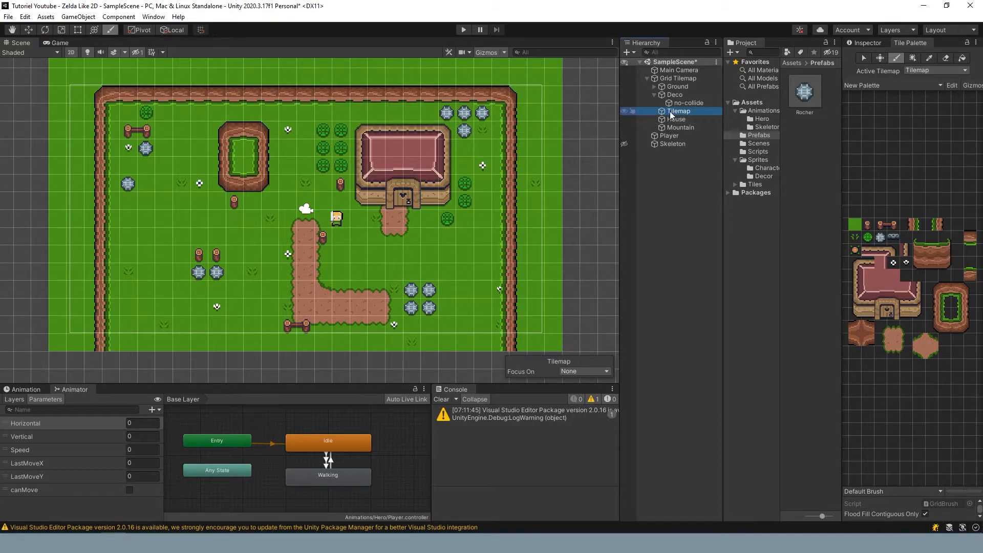
left_click(441, 201)
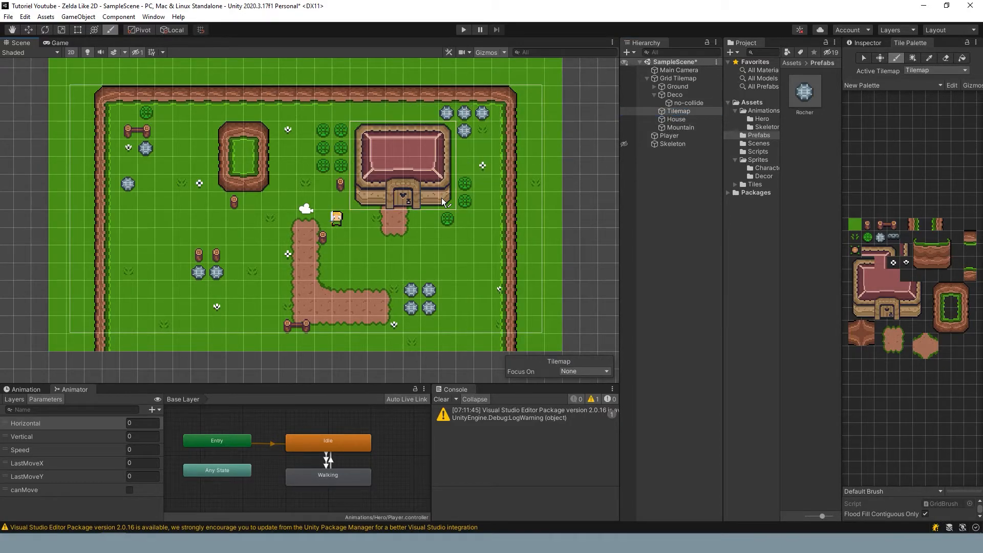
Hide the House tilemap to examine the house painted on Tilemap, and check Tilemap's Order in Layer.
left_click(625, 119)
left_click(671, 110)
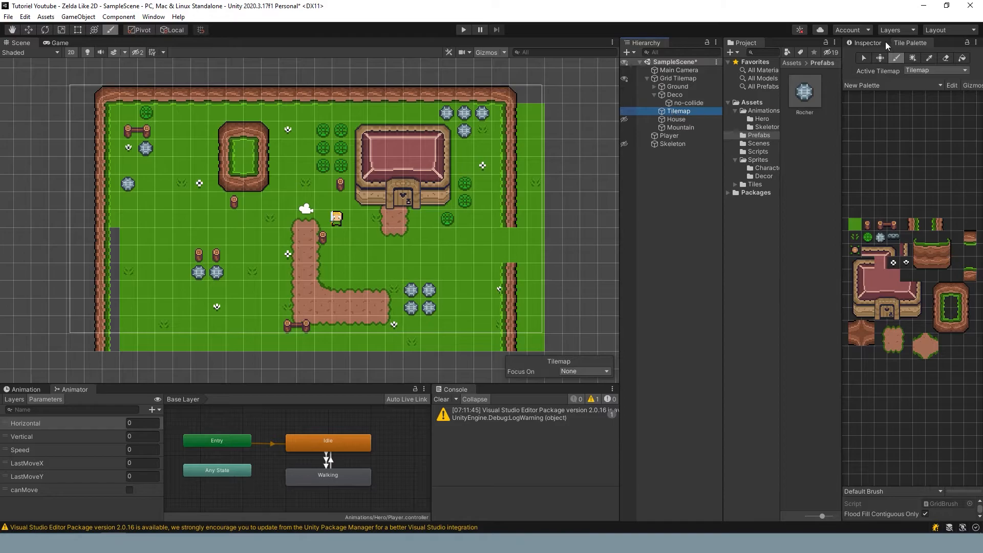
left_click(875, 43)
left_click(938, 365)
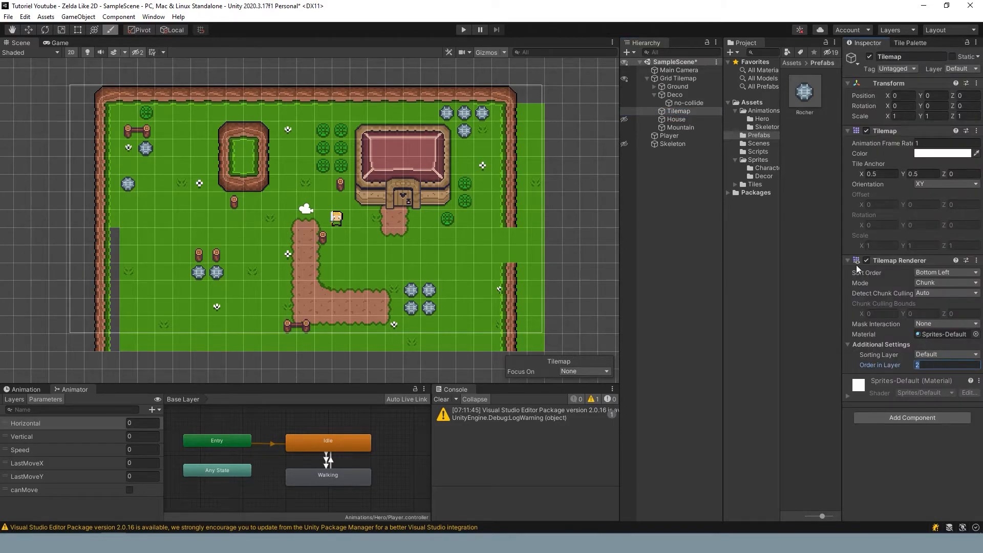
Hide Tilemap, show House again, and erase the whole house from the House tilemap.
left_click(628, 110)
left_click(625, 119)
left_click(675, 118)
key("d")
left_click(450, 200)
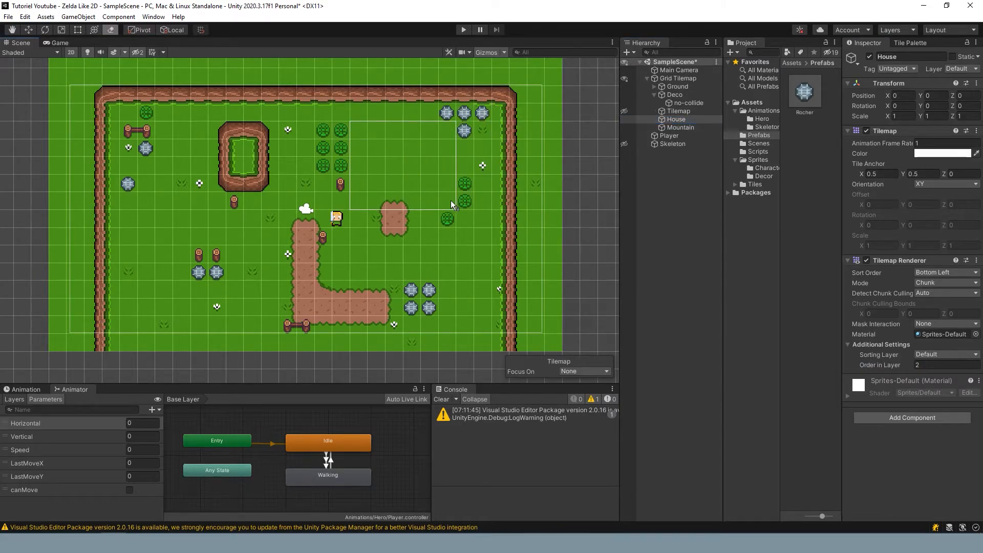
Make Tilemap visible again and rename it Maison.
left_click(623, 111)
left_click(623, 110)
left_click(623, 110)
double_click(675, 111)
left_click(676, 112)
type("Maison")
key("Return")
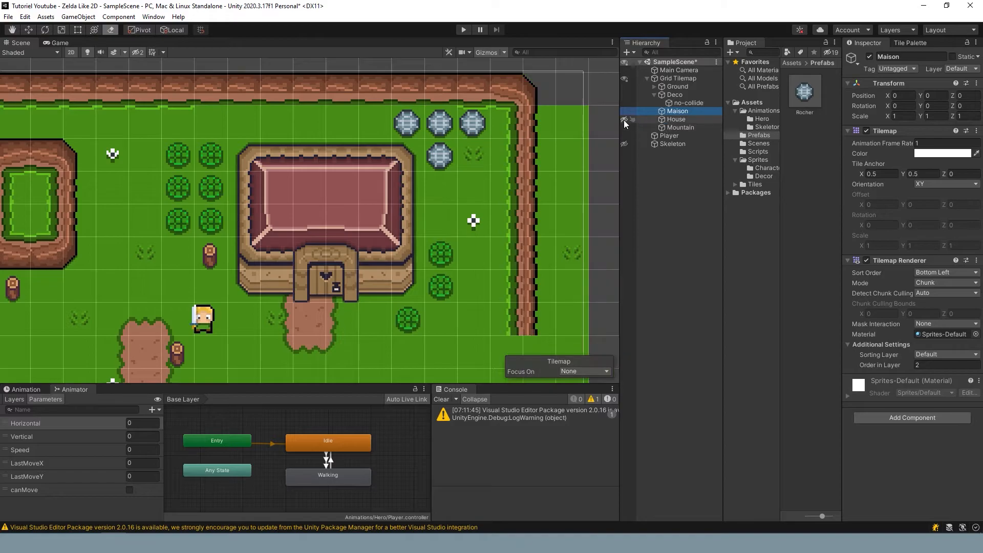
Toggle House's visibility to examine the grass and cliff parts still painted on it.
scroll(497, 152, "down", 5)
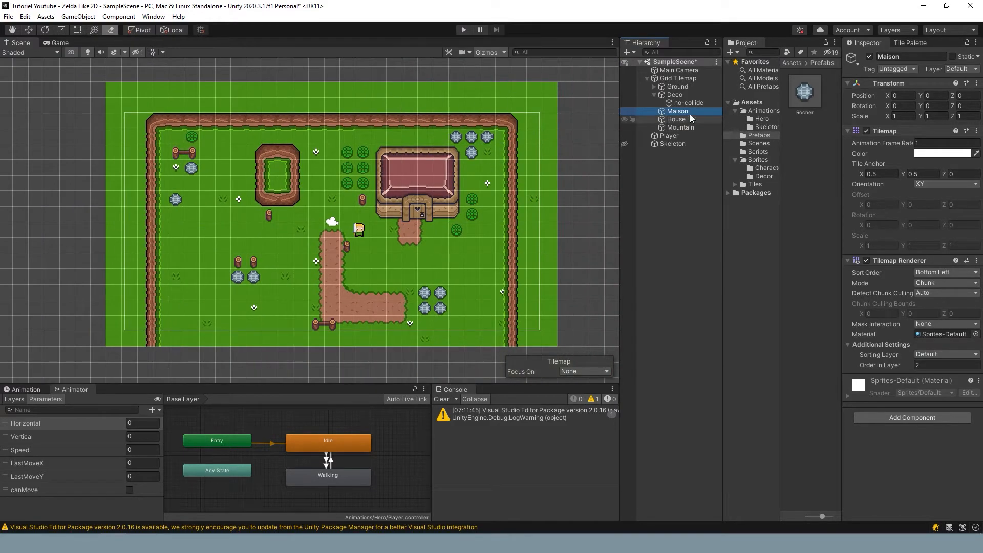
left_click(623, 118)
left_click(623, 119)
left_click(623, 119)
left_click(623, 118)
left_click(623, 118)
left_click(623, 119)
Erase the grass above the top cliff wall and along the outer side edges from the House tilemap.
key("e")
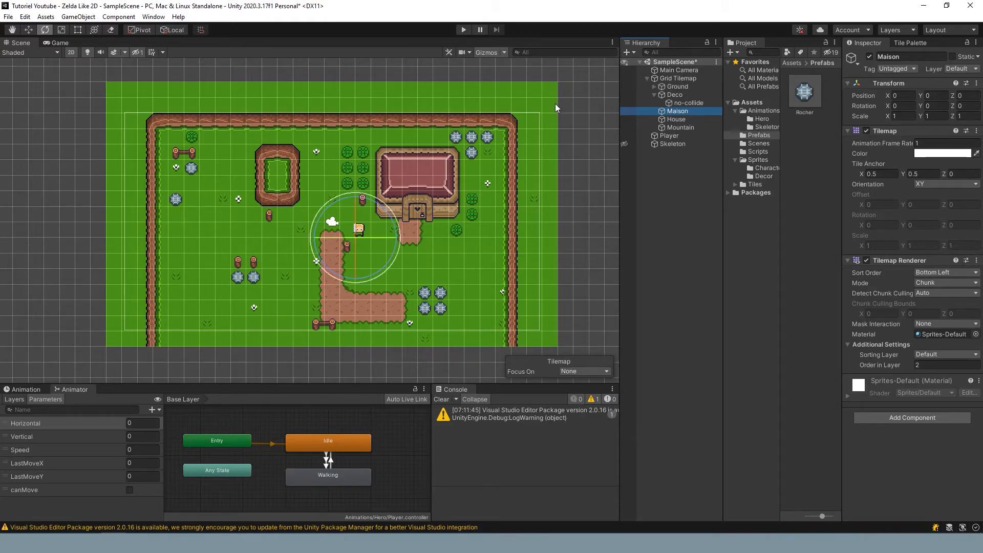
key("d")
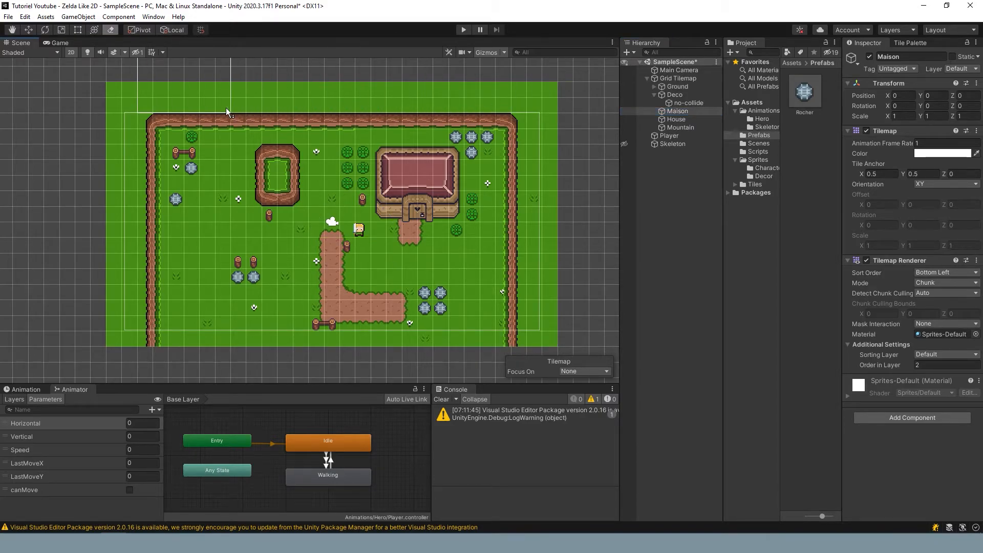
left_click(673, 119)
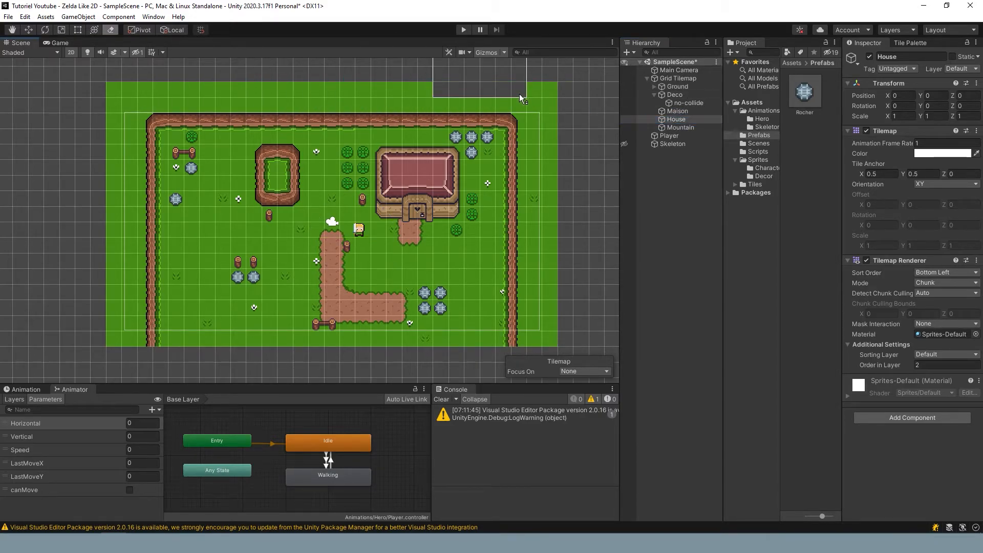
mouse_move(477, 106)
left_mouse_down()
mouse_move(224, 109)
mouse_move(131, 122)
mouse_move(131, 358)
left_mouse_up()
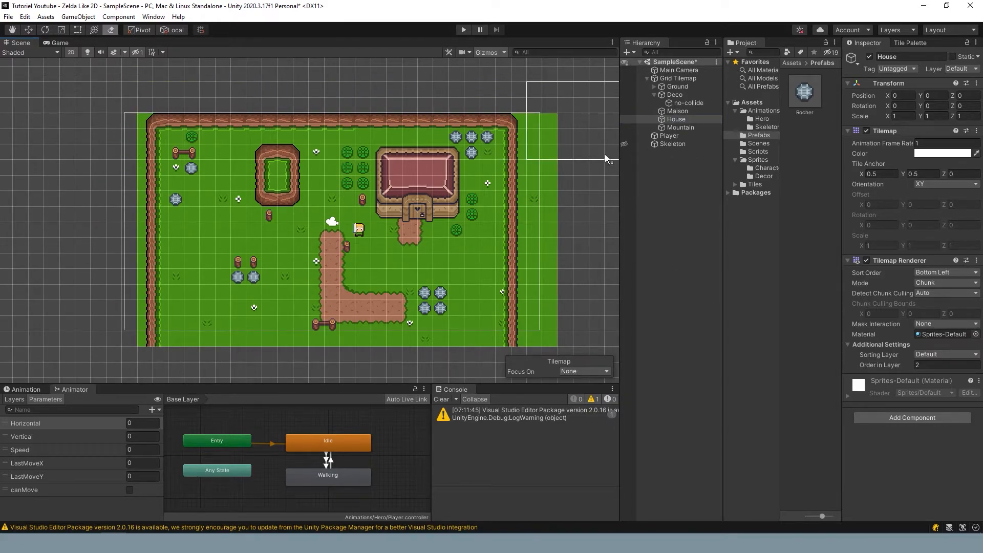
mouse_move(604, 154)
left_mouse_down()
mouse_move(610, 308)
mouse_move(598, 282)
left_mouse_up()
middle_click_drag(567, 140, 479, 74)
middle_click_drag(470, 179, 473, 249)
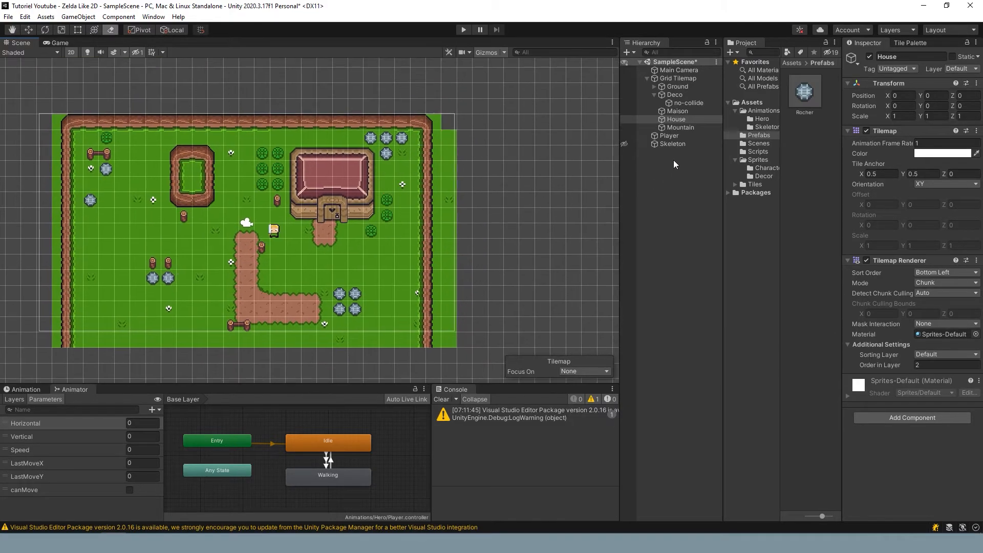
Try Mountain, and erase the grass strip beyond the right cliff wall from the Ground tilemap.
left_click(671, 128)
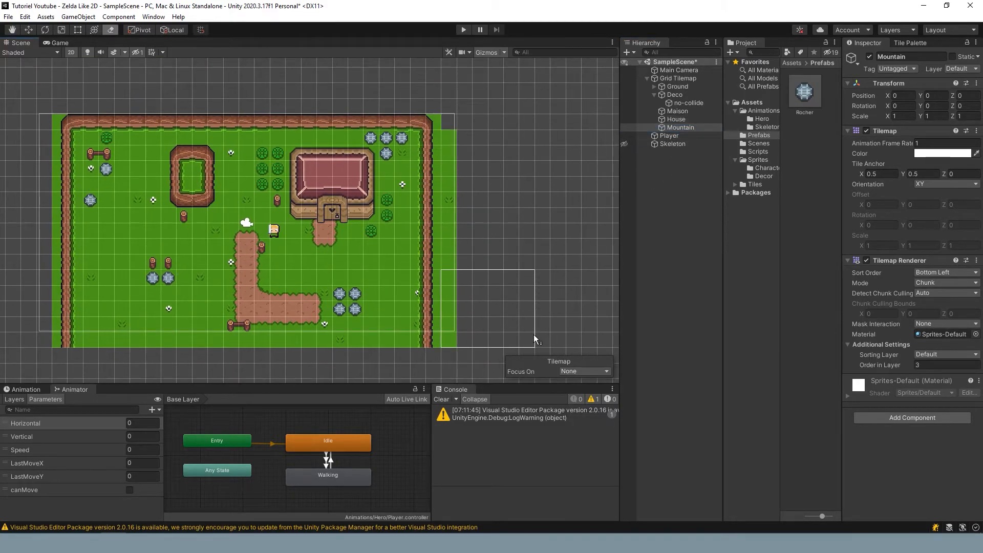
left_click(677, 87)
left_click(569, 158)
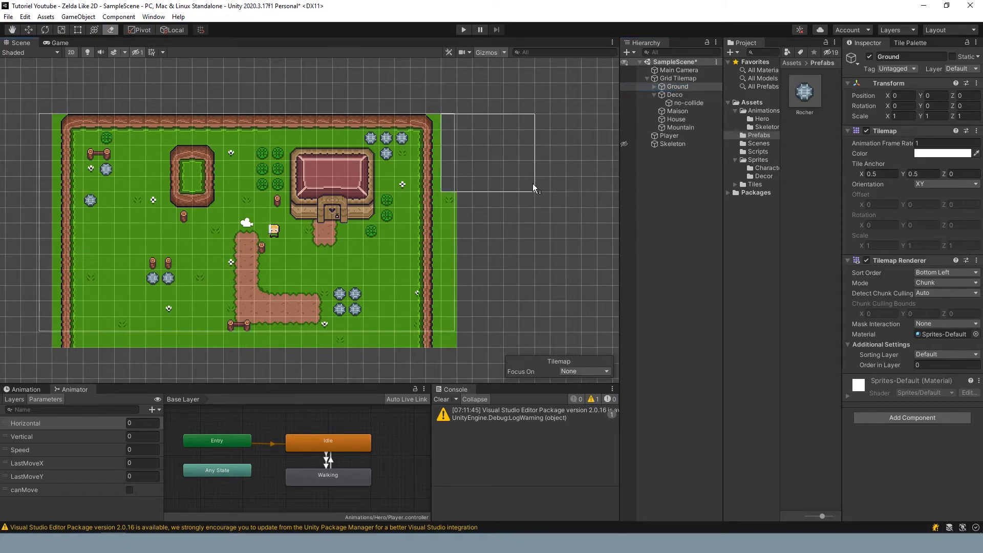
mouse_move(537, 284)
left_mouse_down()
mouse_move(529, 319)
mouse_move(546, 250)
left_mouse_up()
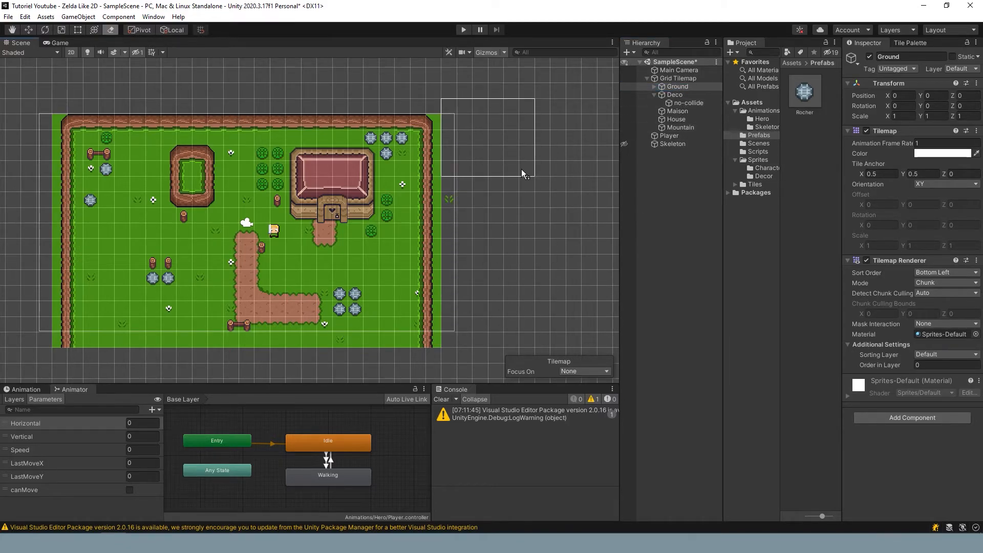
left_click_drag(513, 170, 517, 360)
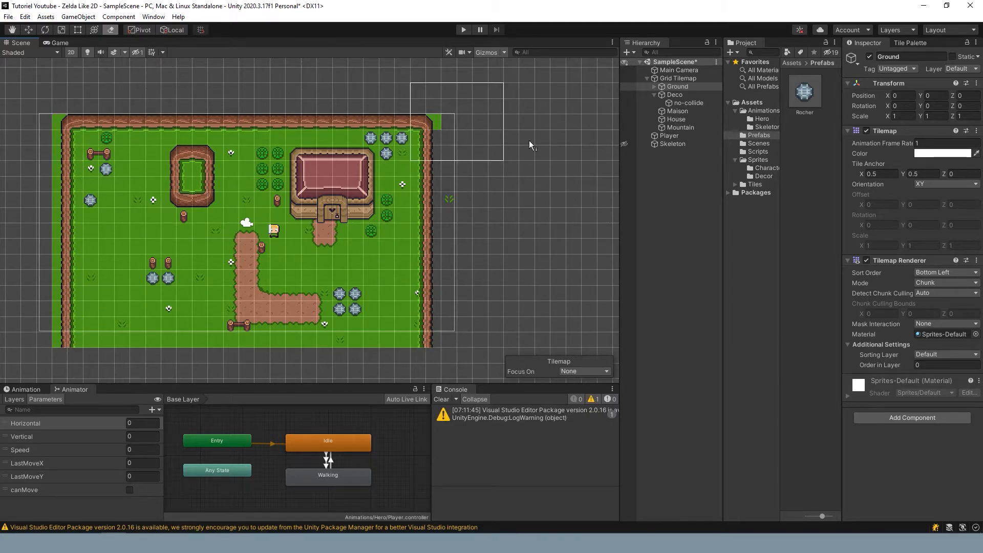
Check Chemin and Maison for leftover grass, and erase the strip outside the left cliff wall on the House tilemap.
left_click(653, 86)
left_click(668, 94)
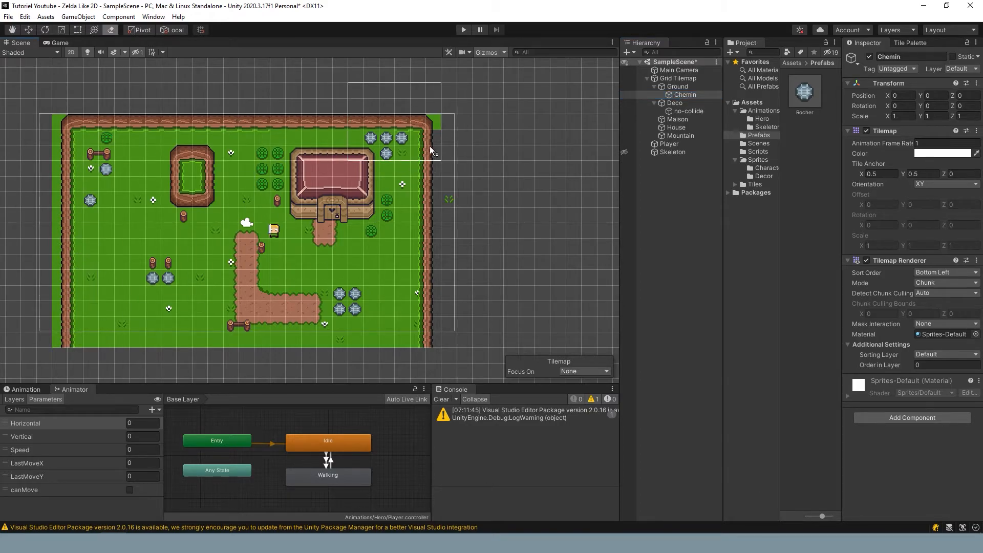
left_click(677, 119)
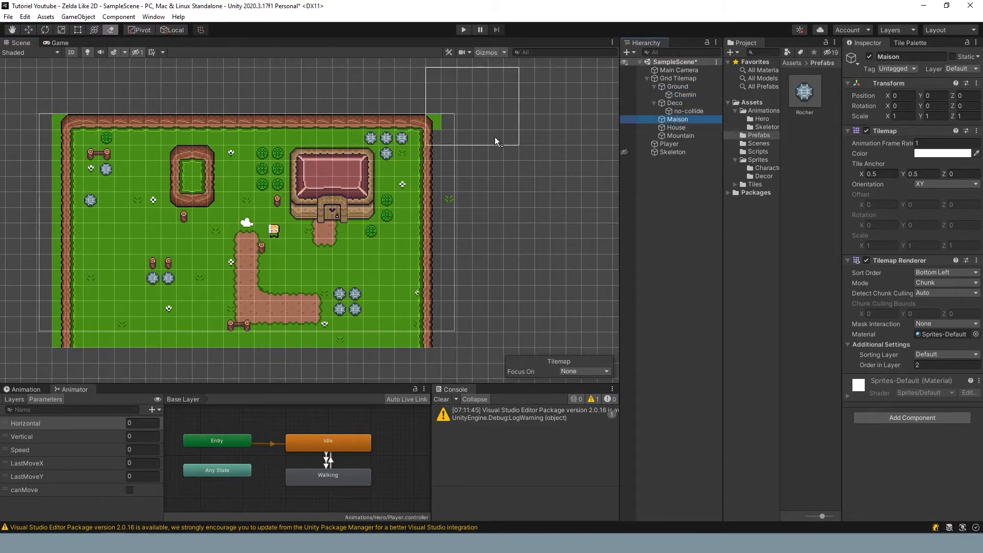
left_click(676, 128)
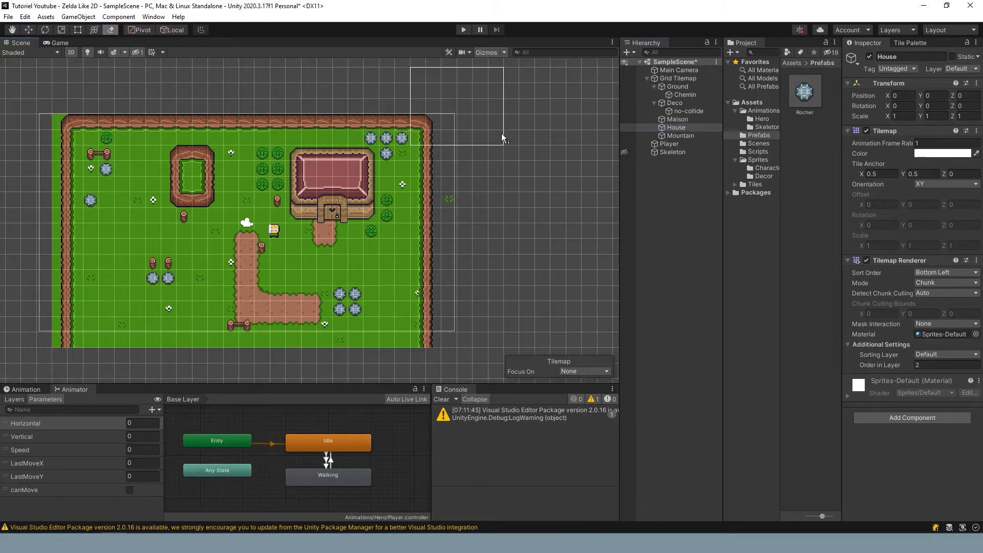
mouse_move(56, 140)
left_mouse_down()
mouse_move(52, 288)
mouse_move(81, 328)
mouse_move(63, 343)
mouse_move(64, 179)
left_mouse_up()
key("ctrl+z")
scroll(441, 158, "down", 2)
middle_click_drag(461, 152, 608, 96)
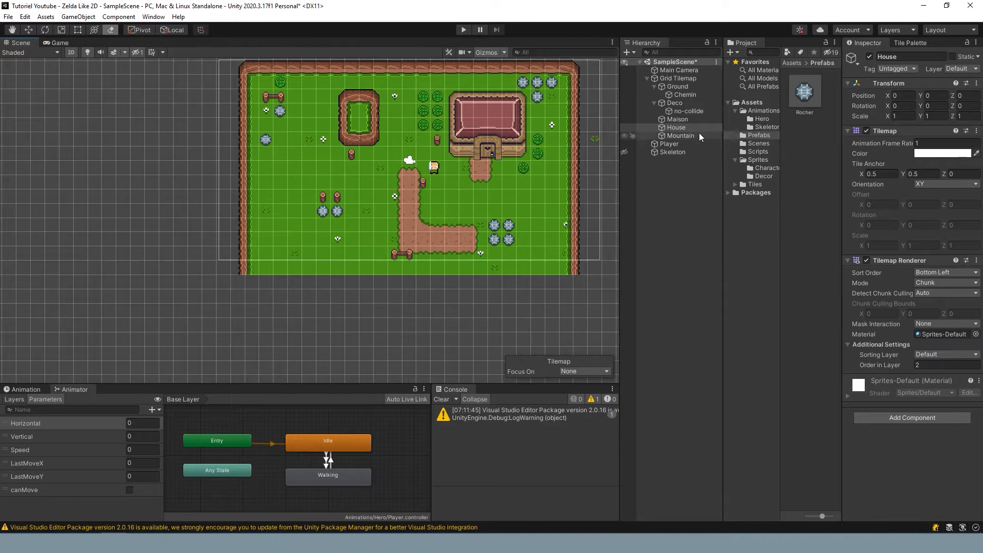
Box-fill the whole map area, including a margin outside the cliffs, with the plain grass tile on the Chemin tilemap.
left_click(688, 96)
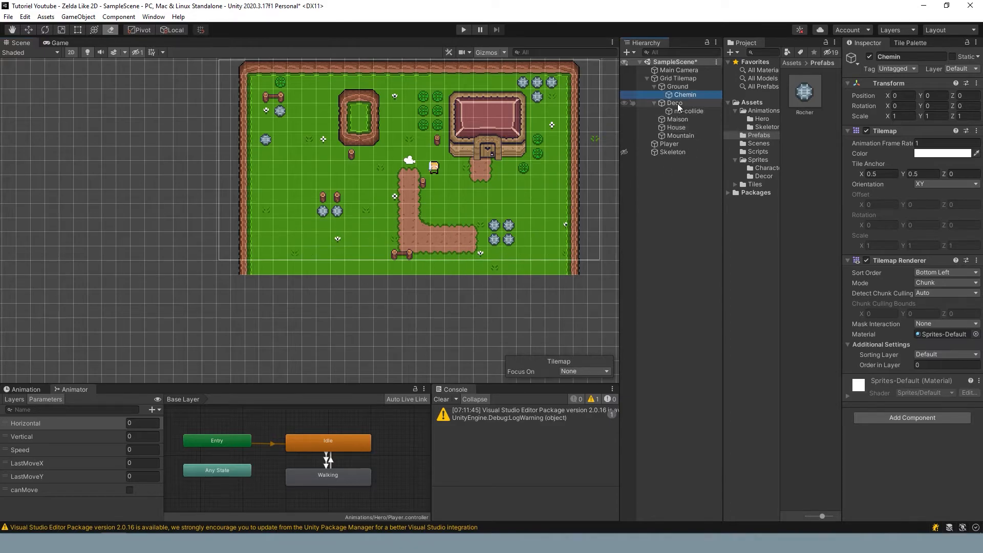
left_click(914, 45)
key("b")
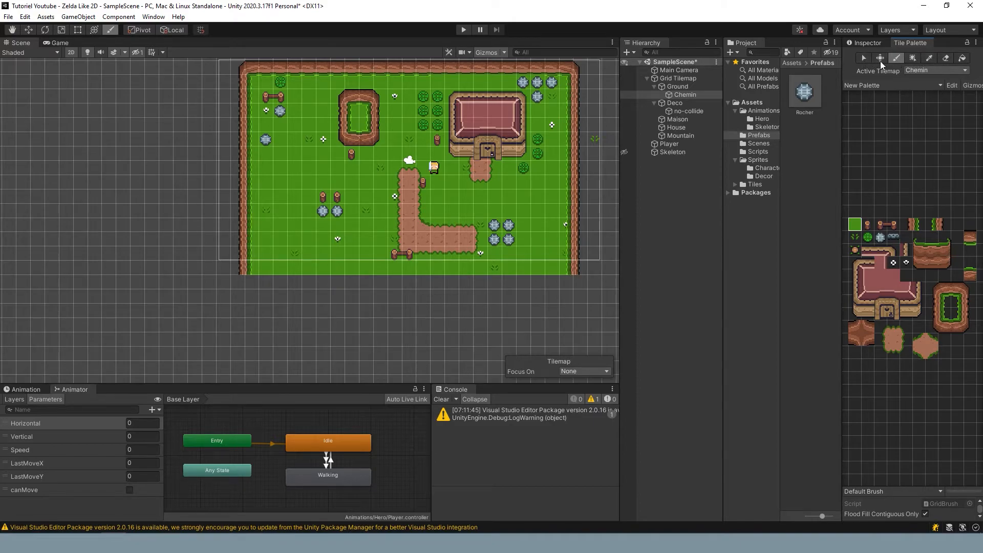
middle_click_drag(323, 82, 232, 155)
key("u")
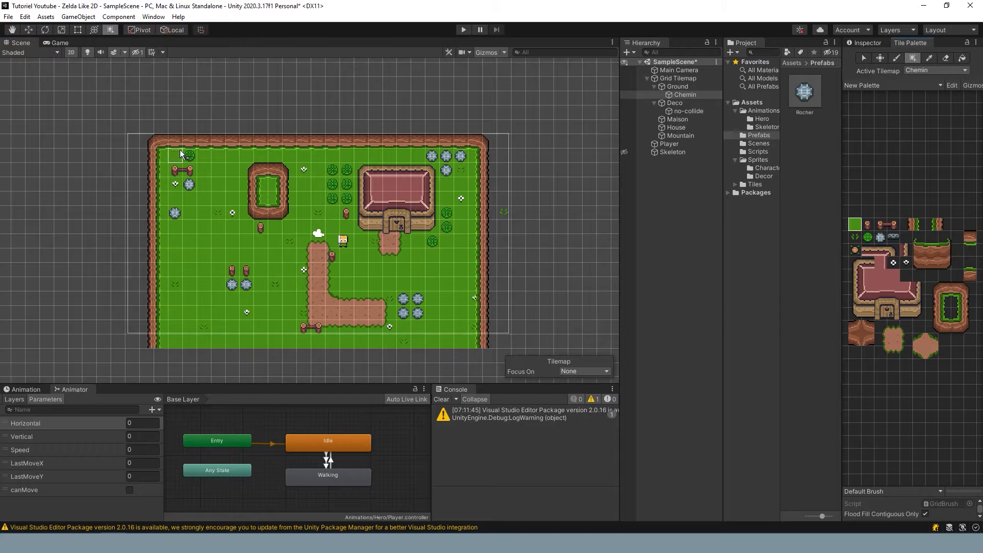
left_click_drag(126, 128, 503, 360)
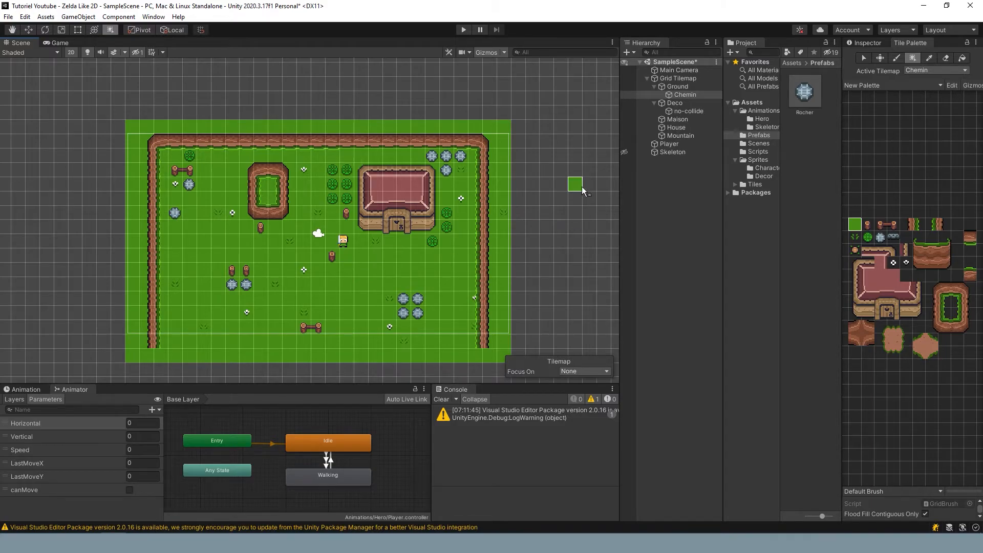
Check the active tilemap choices and go through Ground and Deco to examine how the filled grass is layered.
left_click(919, 71)
left_click(926, 70)
left_click(926, 70)
left_click(917, 71)
left_click(656, 86)
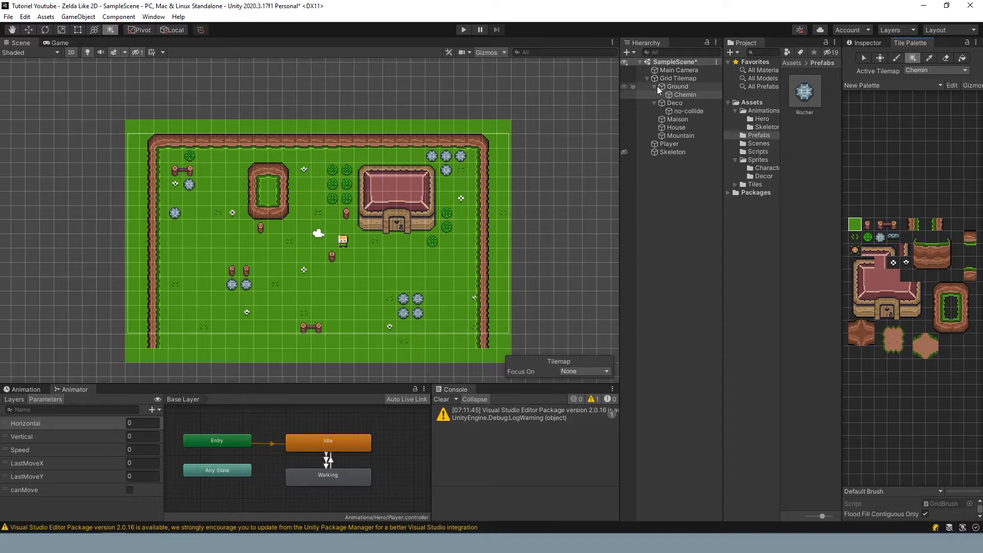
left_click(653, 86)
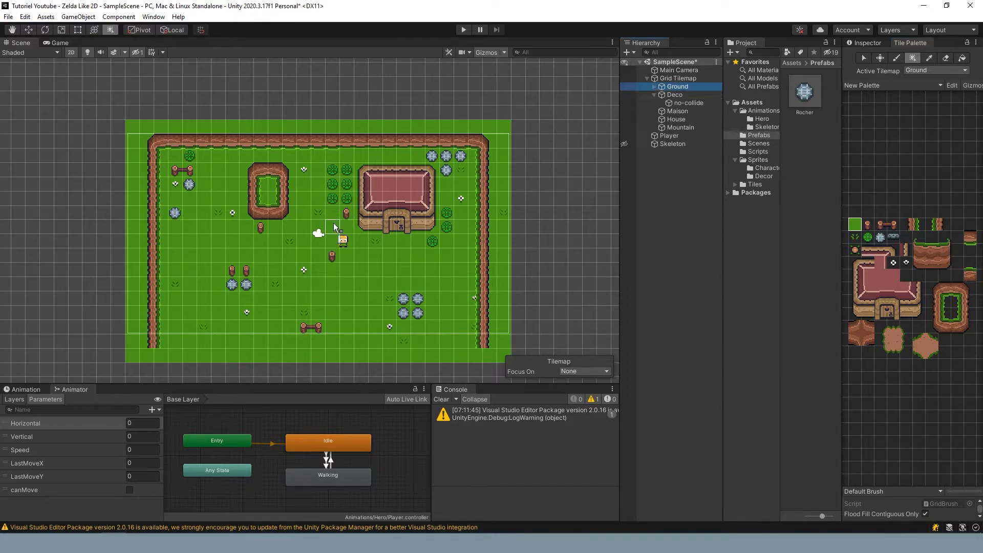
scroll(299, 280, "up", 1)
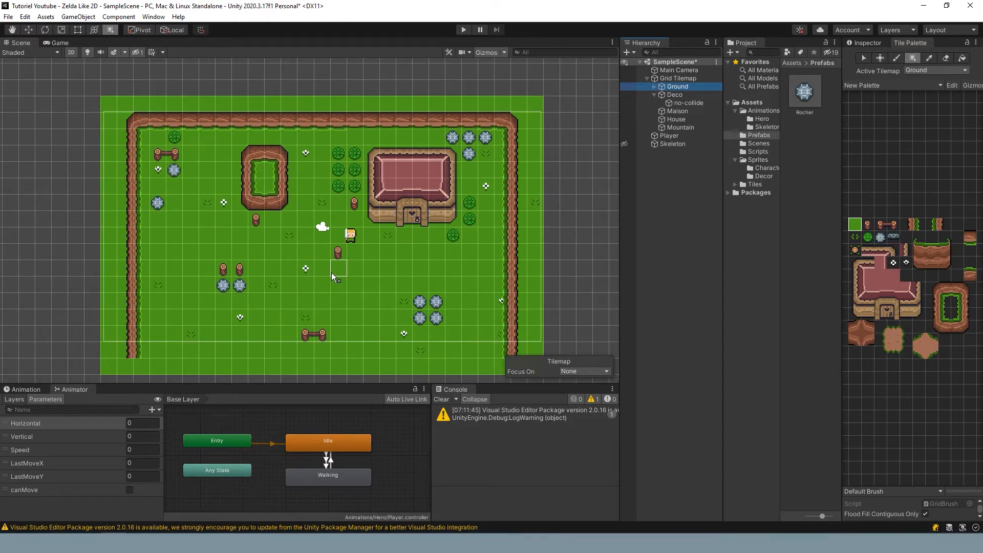
left_click(674, 95)
left_click(654, 95)
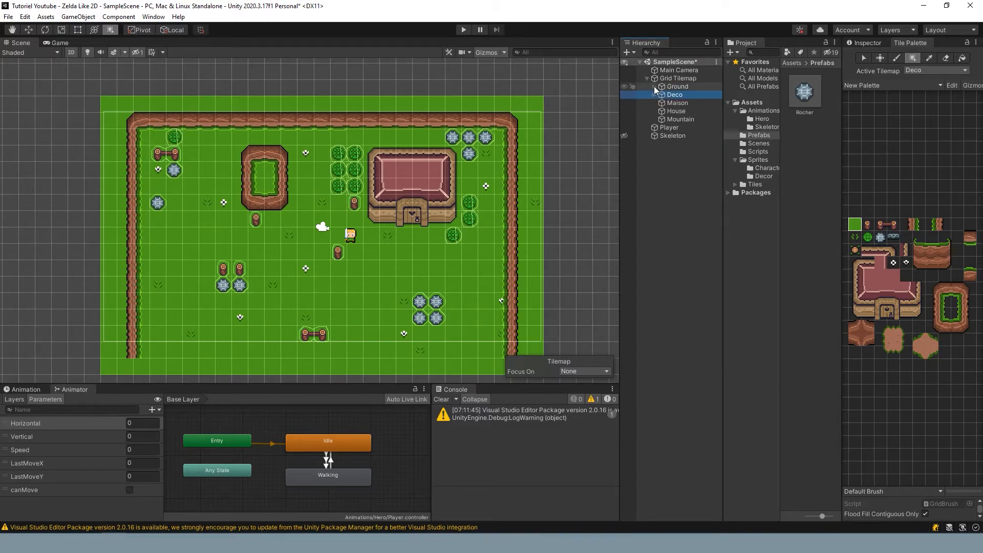
Toggle the visibility of the Ground and Maison tilemaps to examine which tiles each one holds.
left_click(624, 87)
left_click(623, 87)
left_click(623, 87)
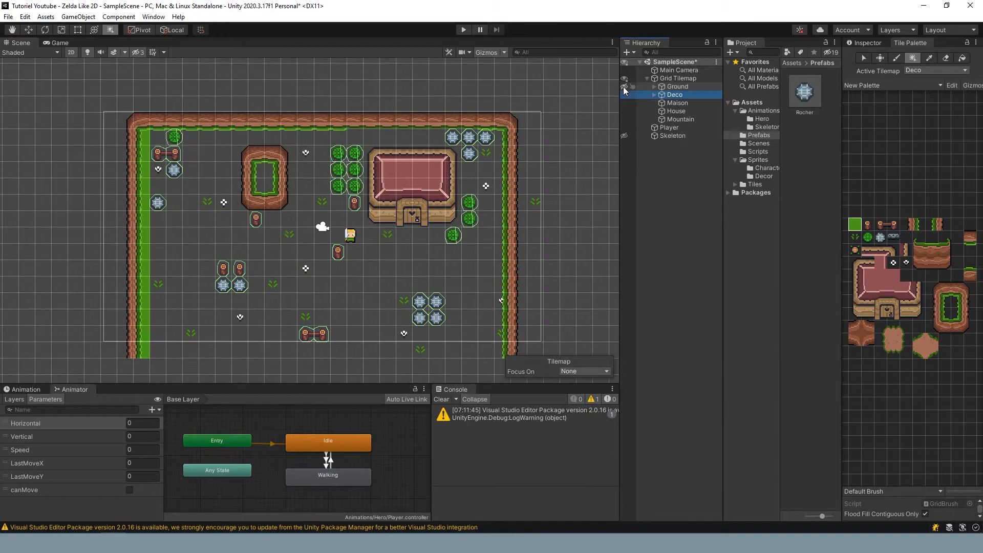
left_click(623, 87)
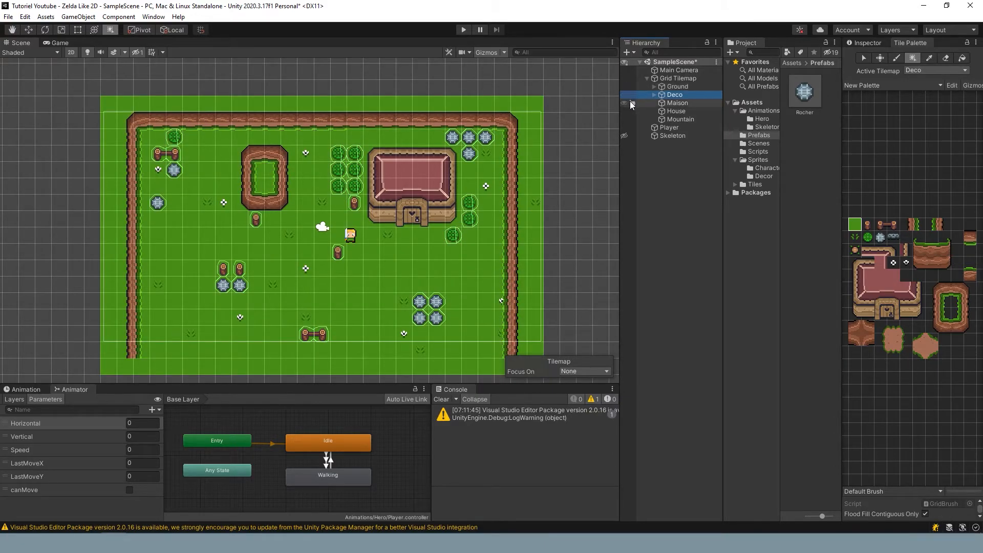
left_click(625, 102)
left_click(625, 102)
Try a Tilemap Collider 2D on the Maison tilemap and examine its outline around the house.
left_click(675, 101)
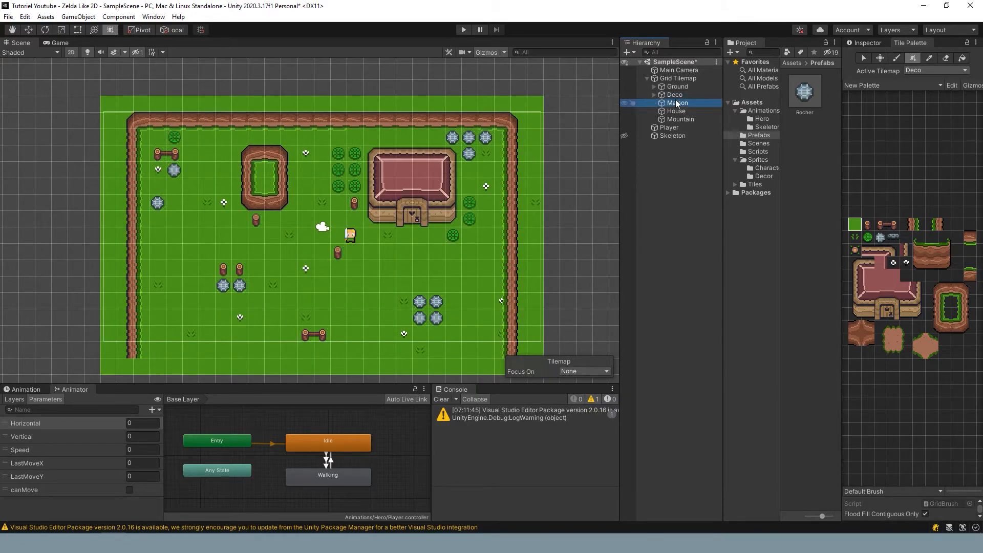
left_click(865, 43)
left_click(901, 56)
left_click(900, 417)
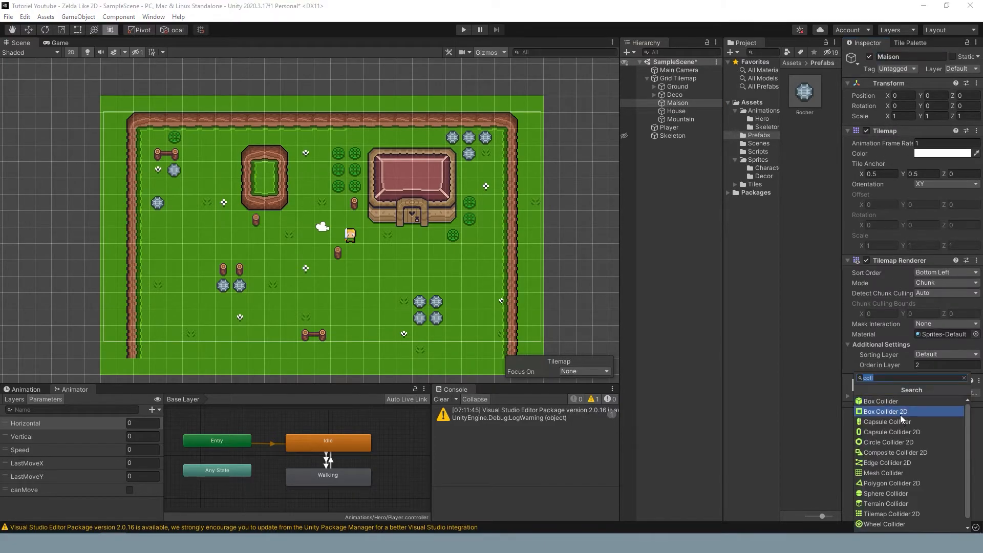
left_click(894, 514)
scroll(430, 193, "up", 5)
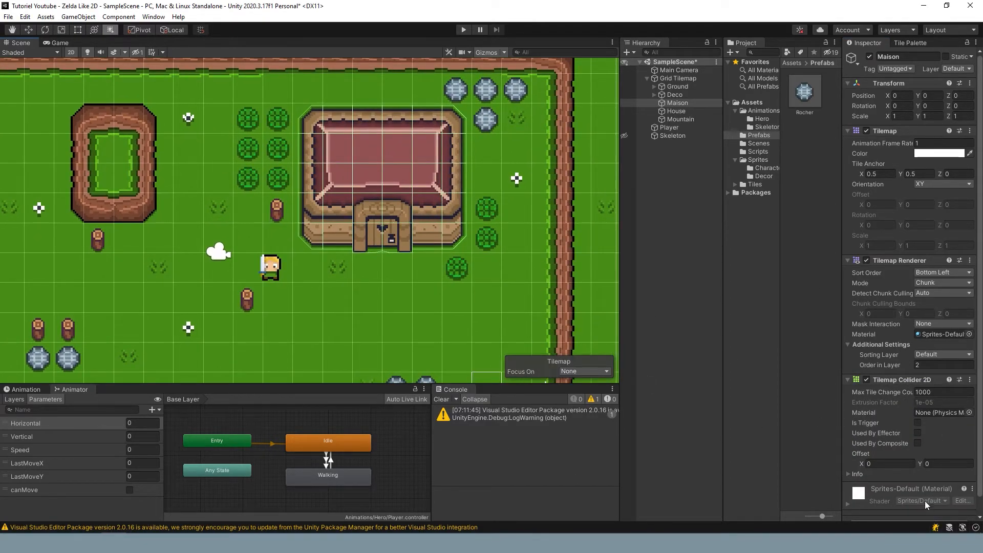
Remove the Tilemap Collider 2D component from the Maison tilemap.
left_click(683, 104)
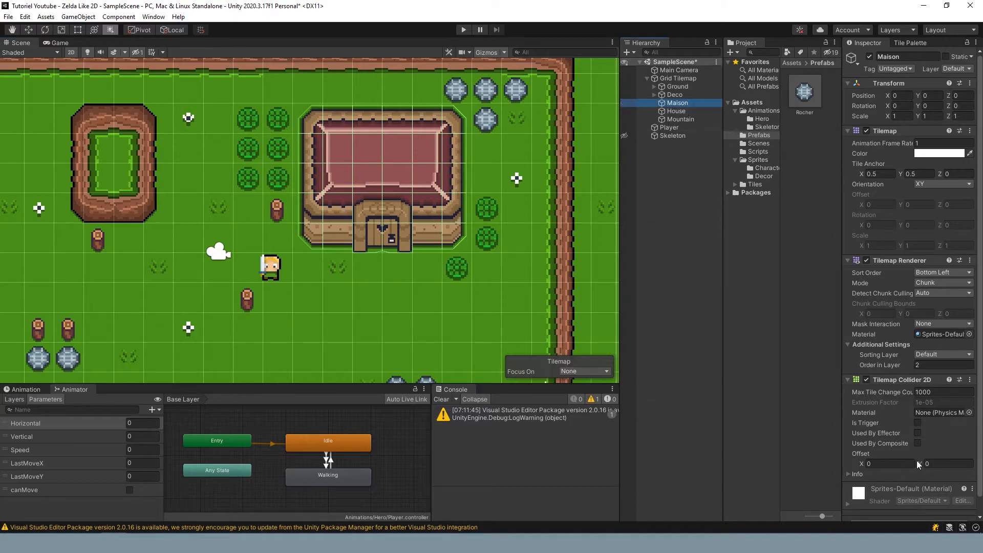
right_click(896, 380)
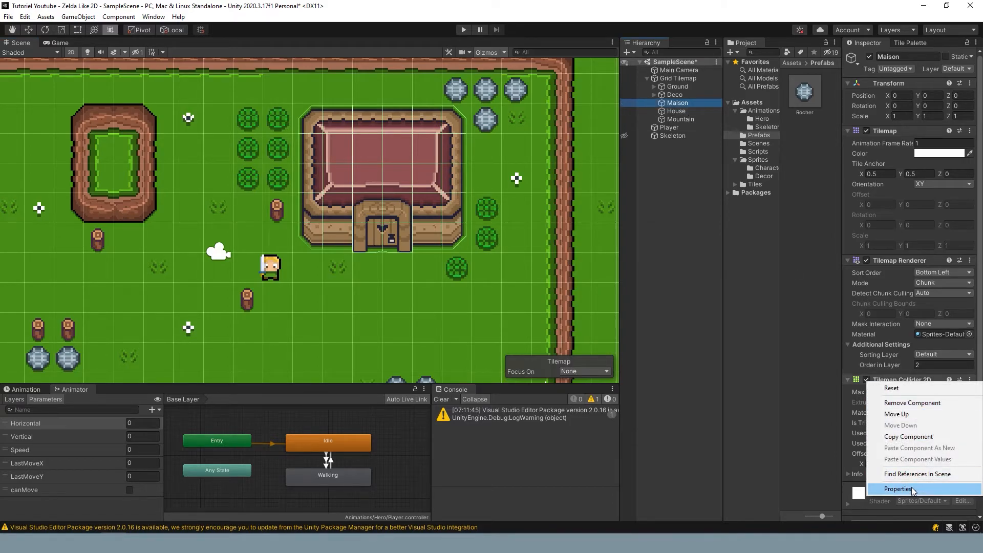
left_click(909, 402)
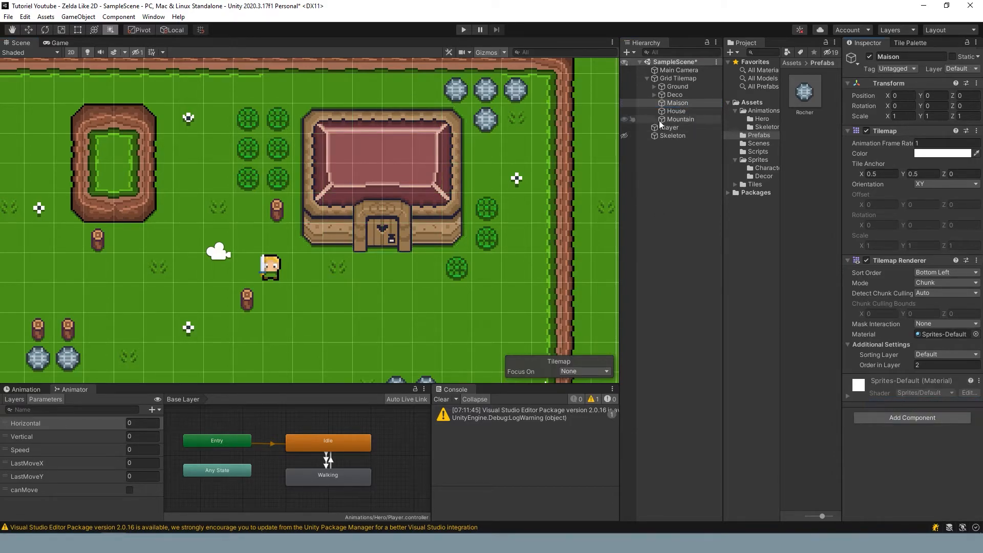
Add a Polygon Collider 2D component to the Maison tilemap.
right_click(675, 105)
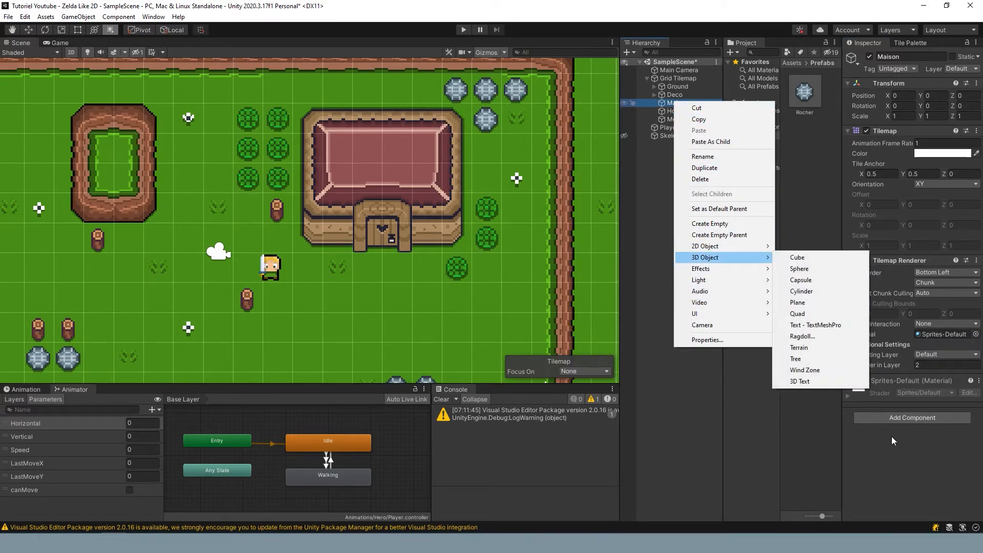
left_click(904, 417)
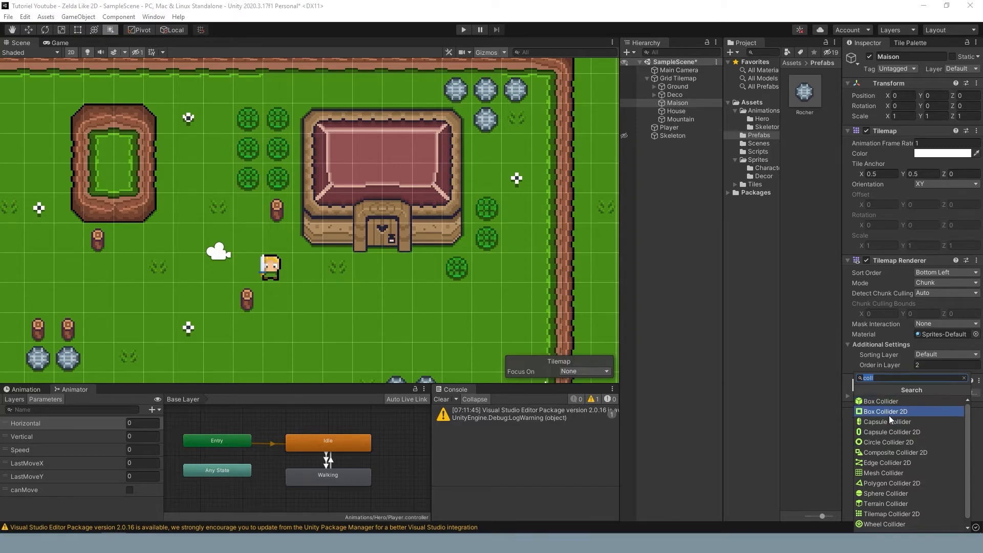
left_click(883, 484)
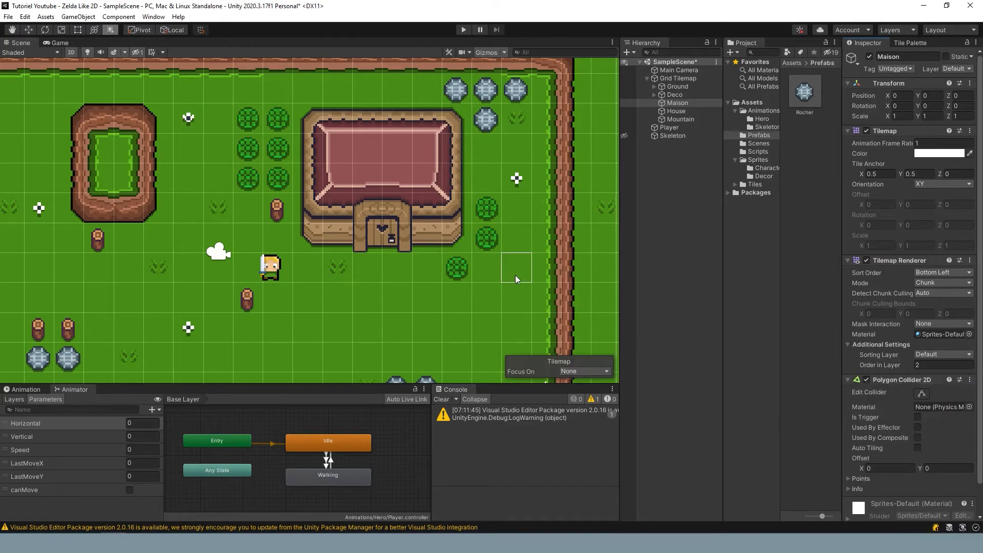
Edit Maison's polygon collider, pulling its oversized outline in roughly to the corners of the house.
left_click(921, 394)
scroll(211, 135, "down", 6)
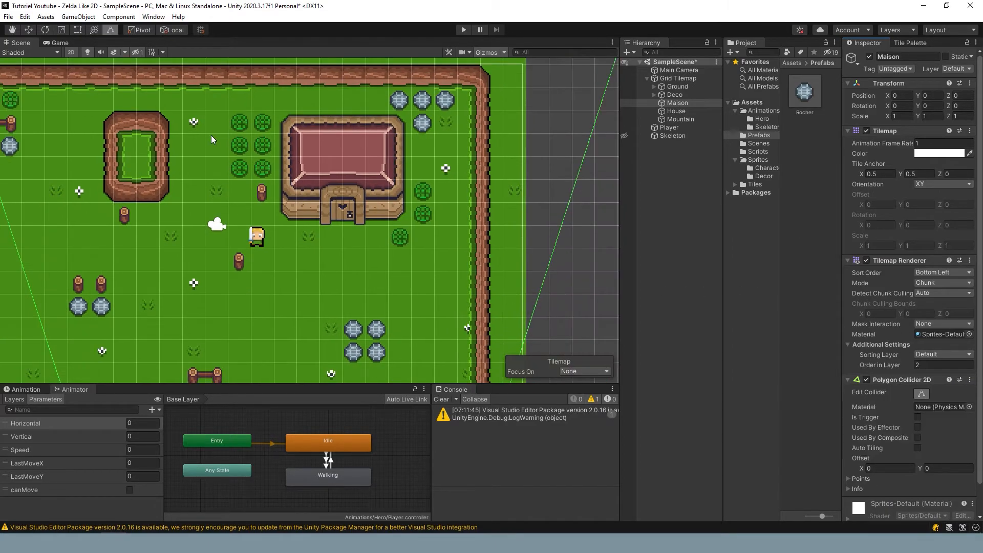
left_click_drag(361, 313, 219, 167)
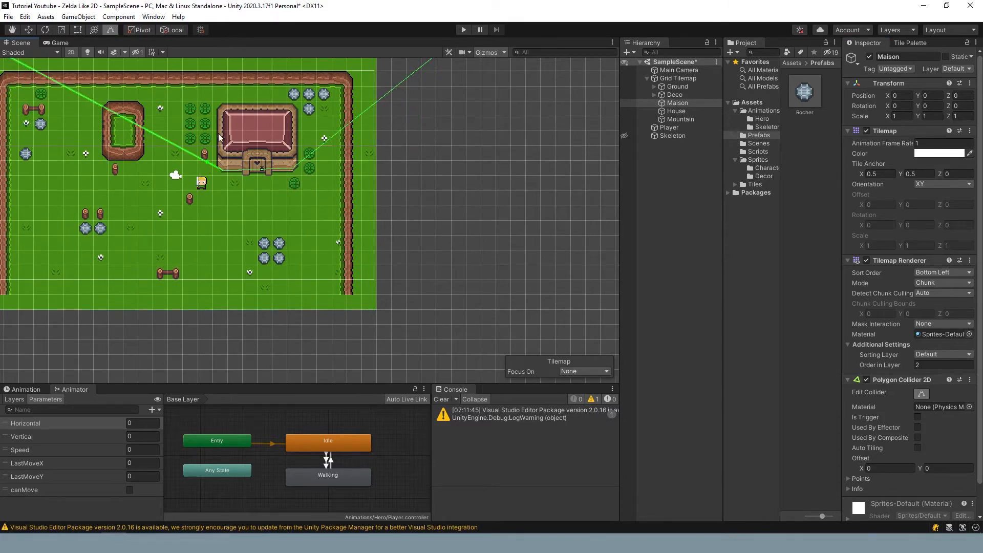
middle_click_drag(123, 84, 227, 298)
left_click_drag(105, 266, 327, 340)
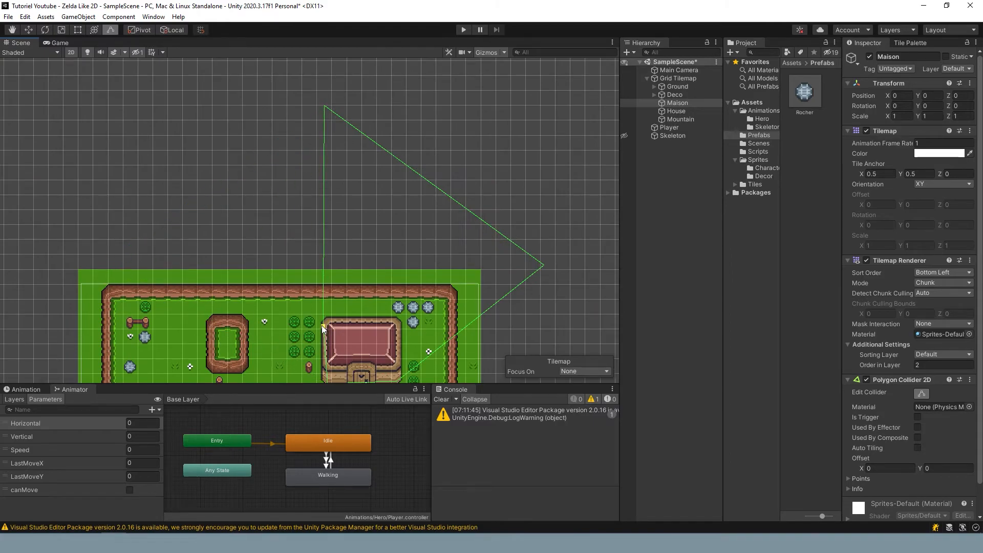
left_click_drag(325, 107, 369, 316)
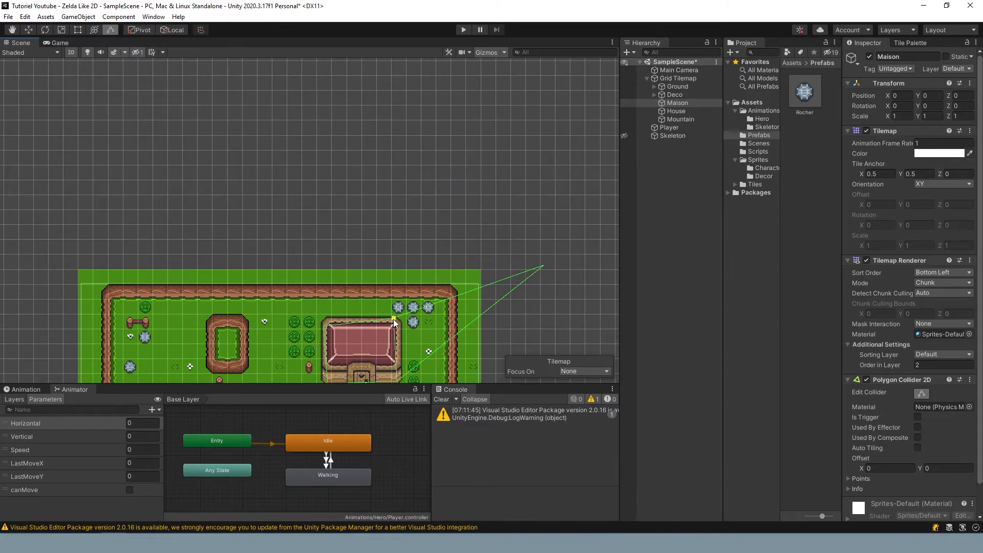
left_click_drag(543, 266, 399, 358)
Fine-tune the polygon collider's corner points so the outline follows the outer walls of the house.
middle_click_drag(362, 331, 411, 204)
scroll(411, 204, "up", 12)
left_click_drag(355, 193, 355, 177)
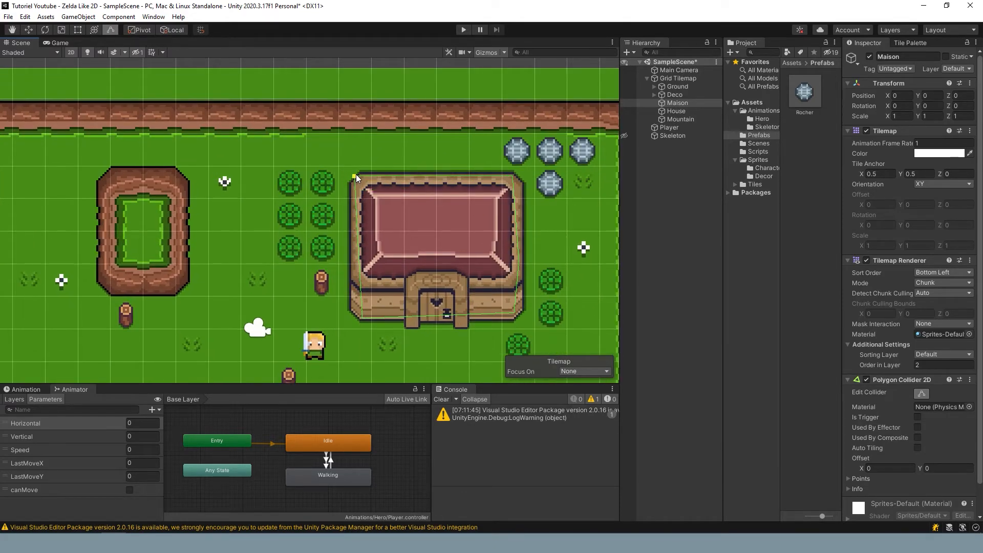
left_click_drag(514, 174, 521, 175)
left_click_drag(524, 310, 514, 320)
scroll(503, 315, "up", 2)
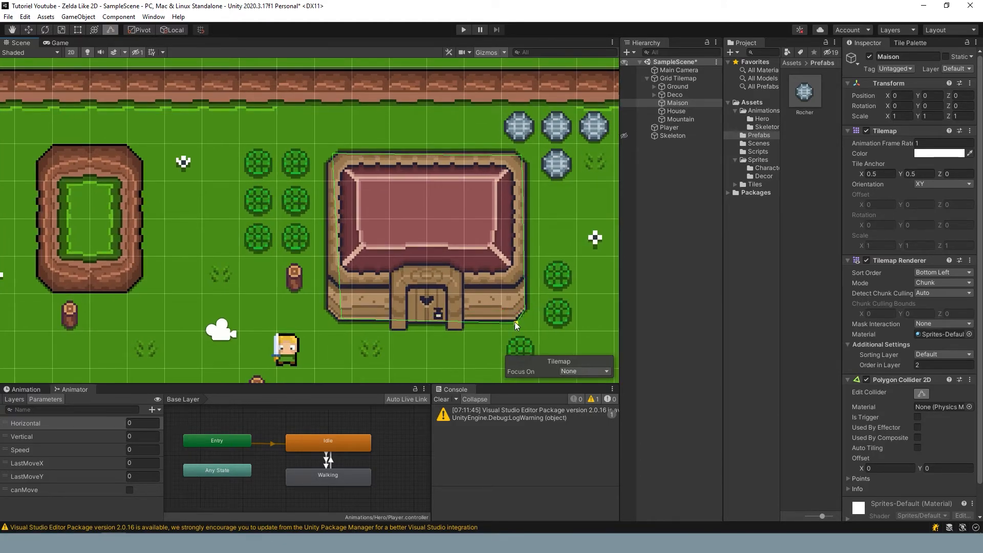
mouse_move(342, 317)
left_mouse_down()
mouse_move(328, 309)
mouse_move(338, 320)
left_mouse_up()
mouse_move(332, 154)
left_mouse_down()
mouse_move(328, 161)
mouse_move(339, 152)
left_mouse_up()
left_click_drag(523, 155, 524, 164)
Add points along the collider's lower edge to follow both door pillars and the recessed doorway between them.
middle_click_drag(528, 210, 451, 159)
scroll(340, 261, "up", 5)
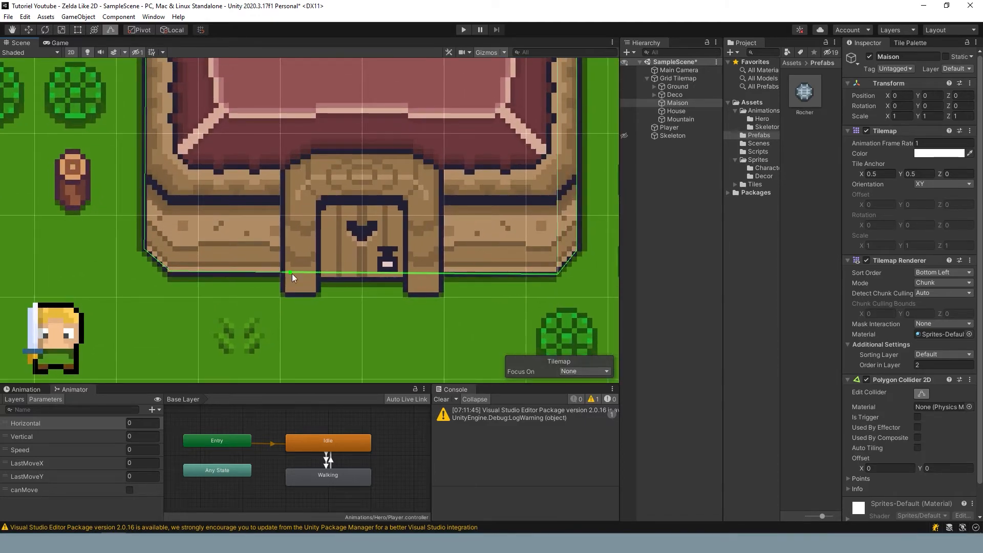
left_click_drag(291, 272, 283, 294)
mouse_move(437, 285)
left_mouse_down()
mouse_move(441, 276)
mouse_move(428, 278)
mouse_move(438, 293)
left_mouse_up()
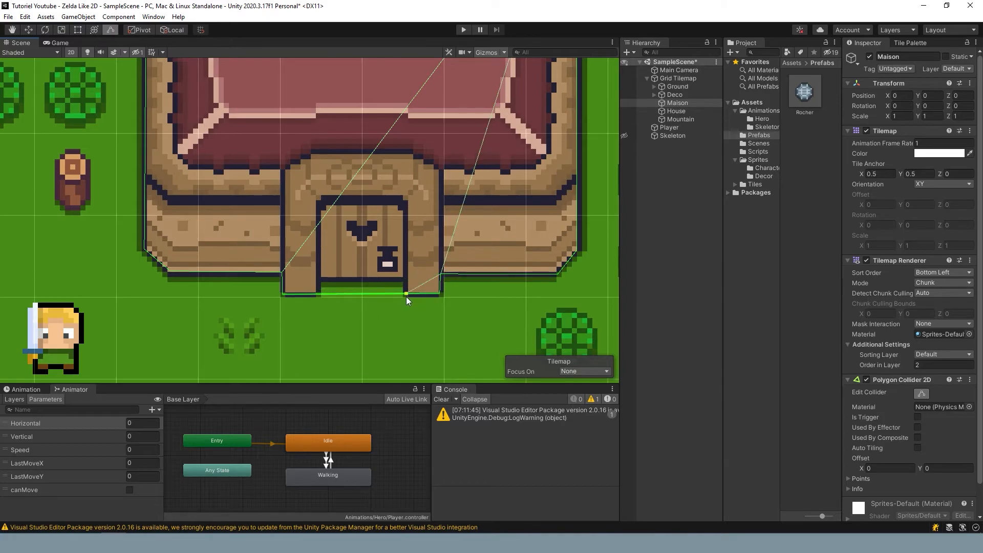
left_click_drag(314, 294, 321, 281)
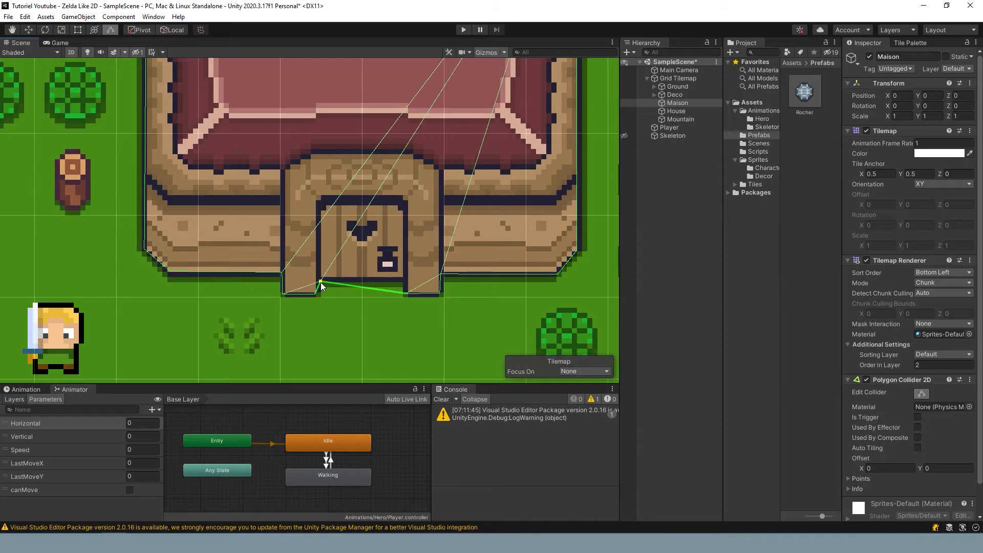
left_click_drag(393, 291, 406, 281)
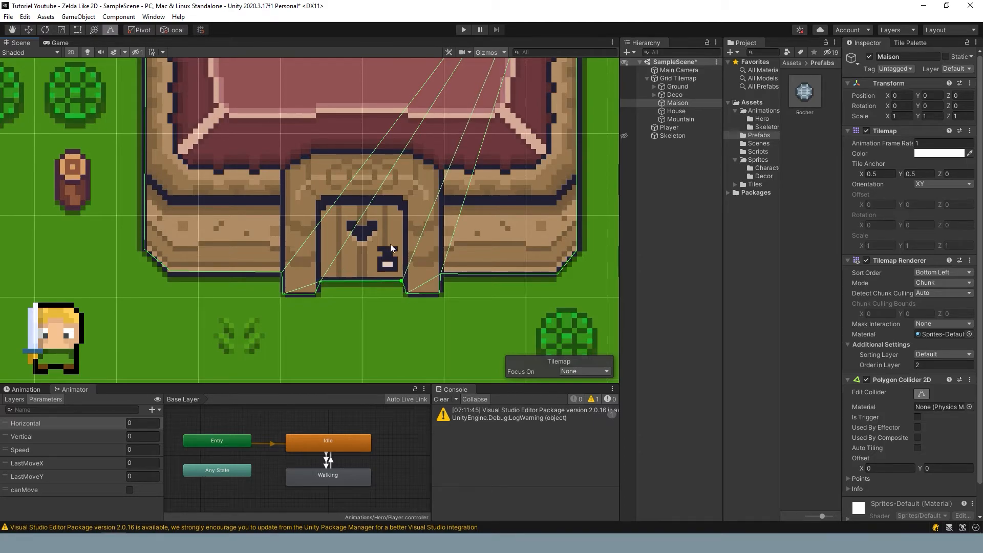
scroll(381, 187, "down", 2)
scroll(381, 186, "down", 3)
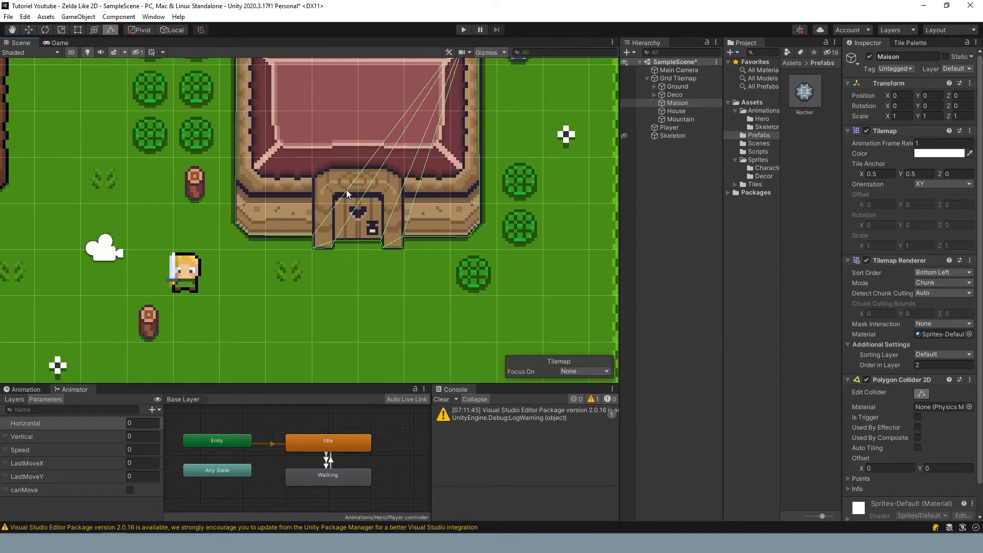
Playtest the scene, walking the hero against the house's front wall and doorway to test the collision.
left_click(463, 29)
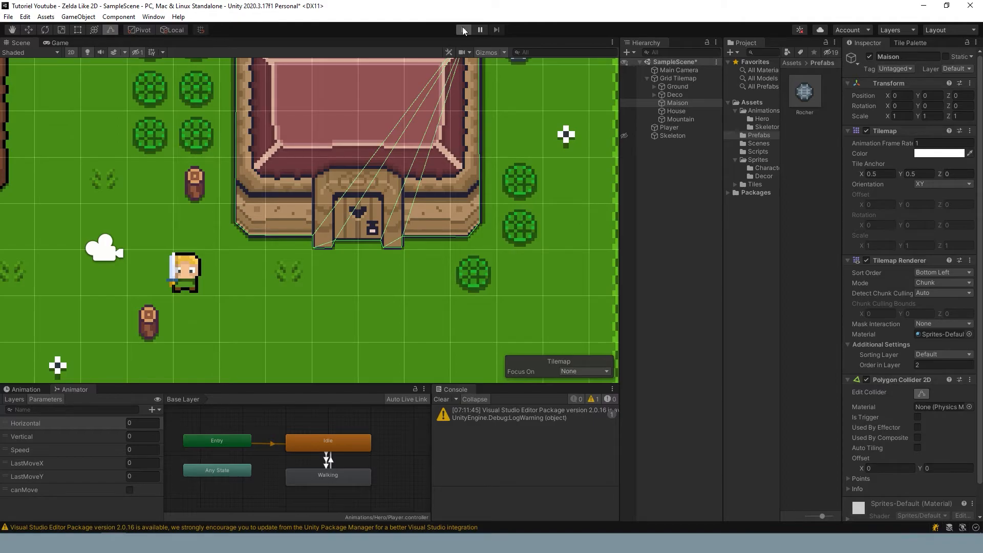
key("Right")
key("Up")
key("Left")
key("Right")
key("Down")
key("Up")
key("Left")
key("Right")
key("Down")
key("Right")
key("Up")
key("Left")
key("Right")
key("Down")
key("Left")
key("Up")
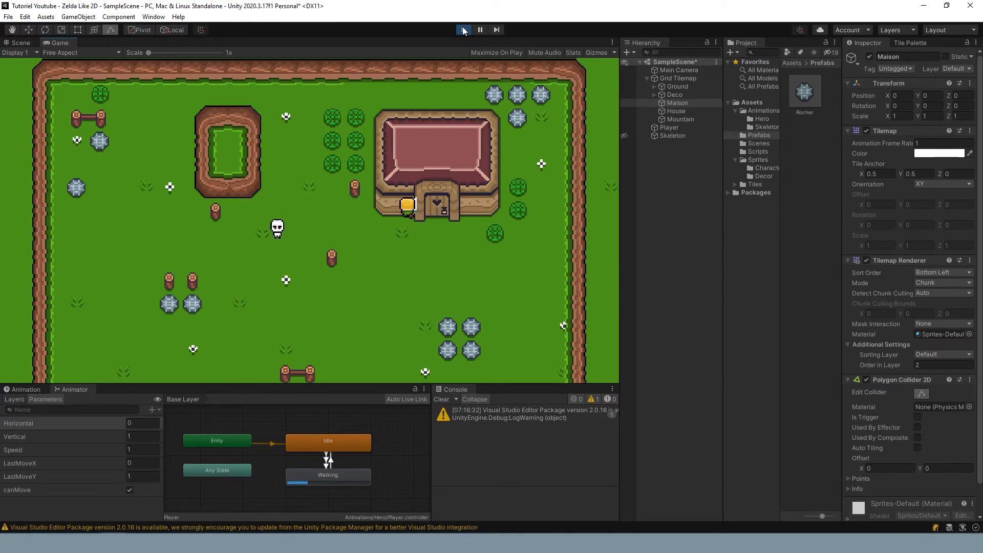
Walk the hero around behind the house to test the rear wall, swing the sword, and stop the playtest.
key("Left")
key("Up")
key("Right")
key("Down")
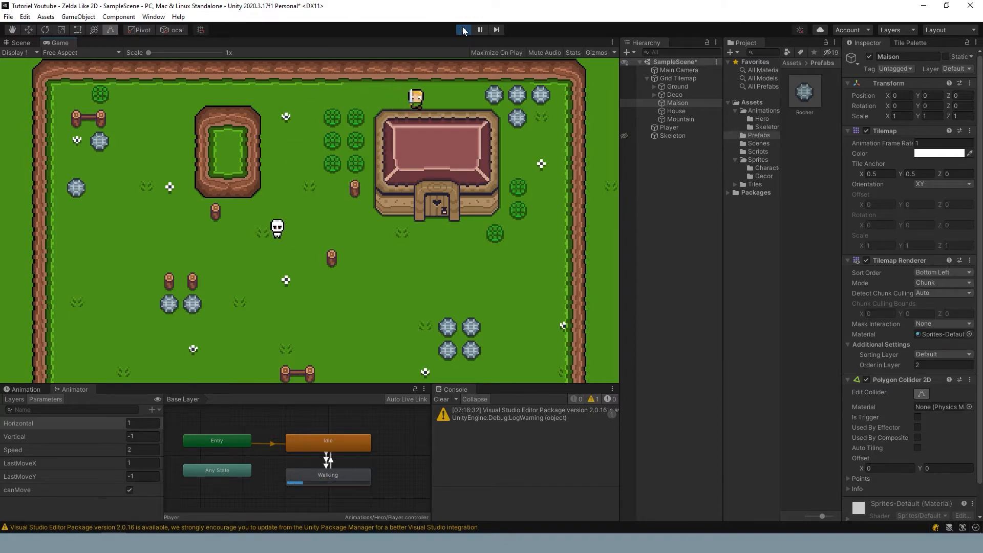
key("Left")
key("space")
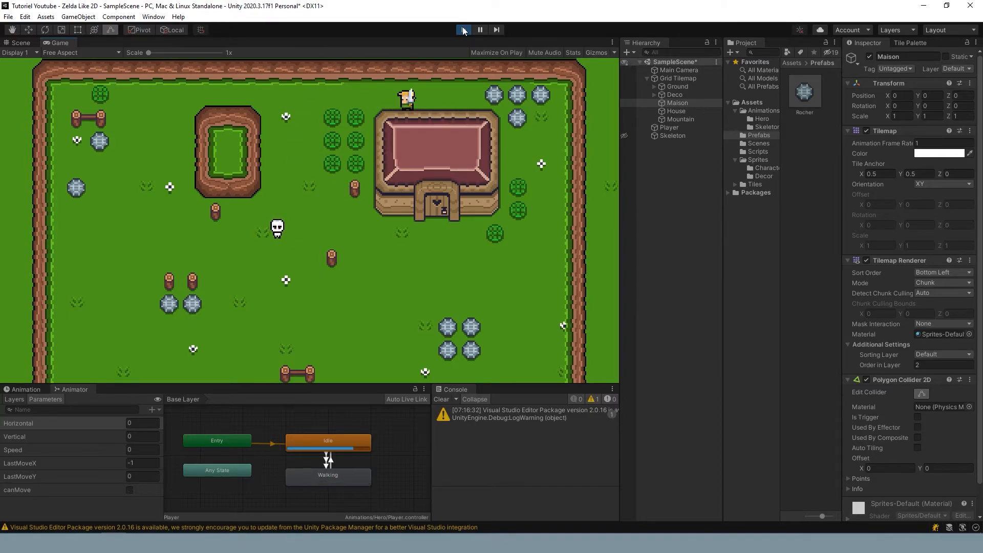
left_click(463, 30)
Leave collider editing, and toggle the Mountain tilemap's visibility to check for cliff tiles placed on other tilemaps.
scroll(476, 210, "down", 5)
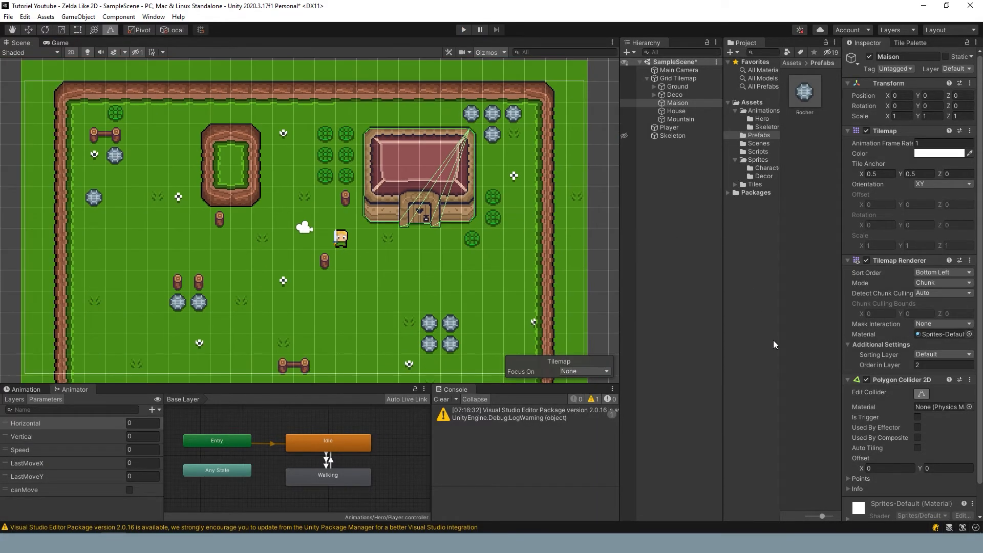
key("e")
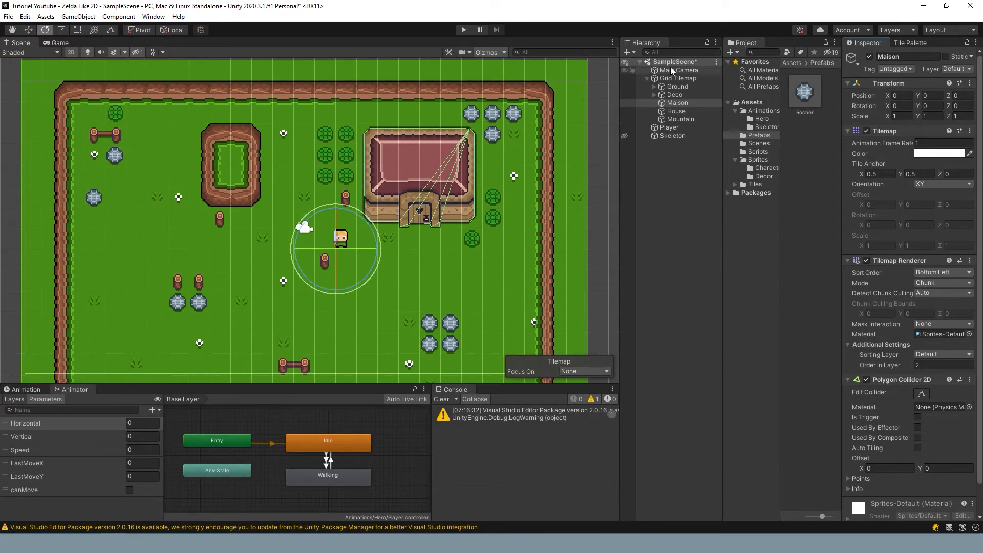
left_click(676, 110)
scroll(433, 161, "down", 4)
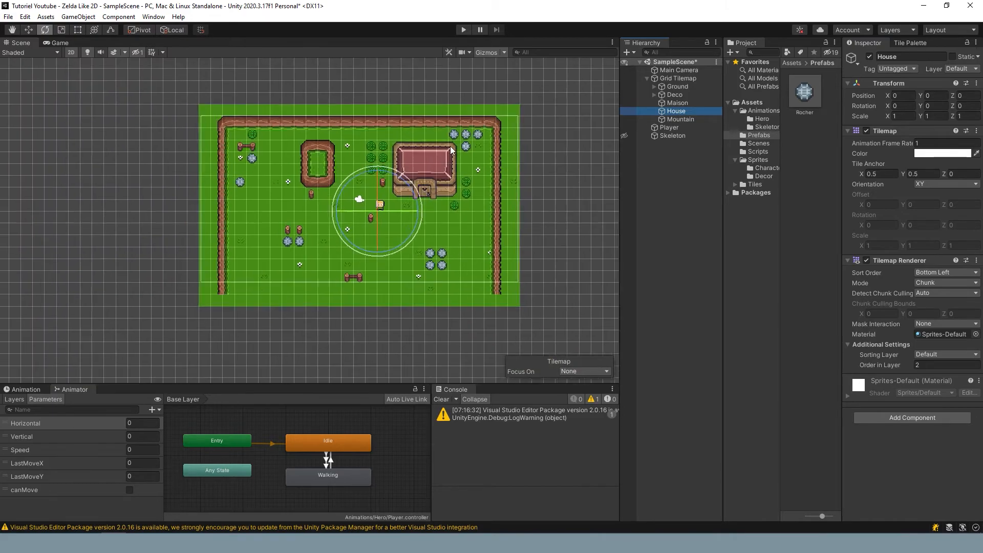
scroll(450, 147, "up", 3)
left_click(676, 120)
left_click(624, 118)
left_click(625, 118)
left_click(624, 119)
left_click(624, 119)
left_click(625, 119)
left_click(625, 119)
left_click(625, 119)
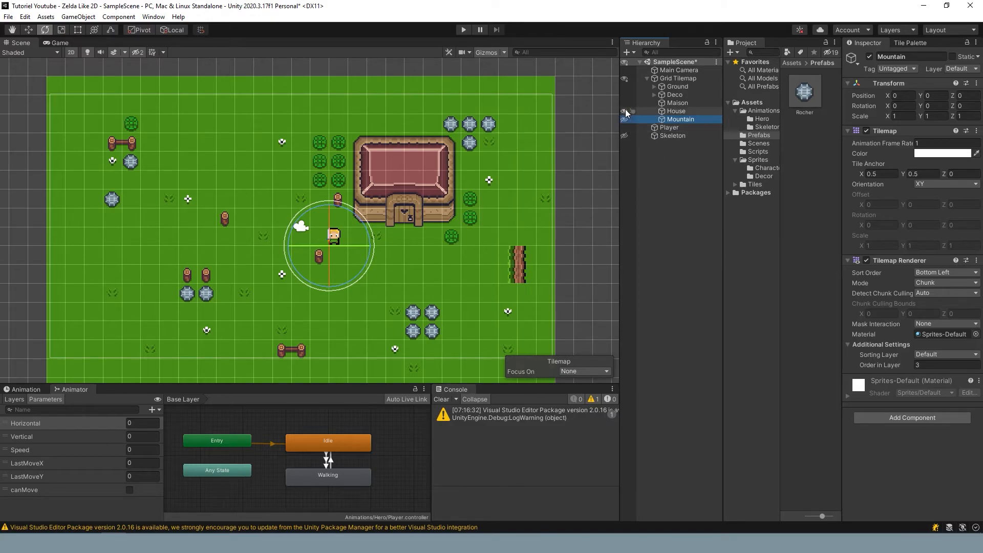
Erase the stray piece of the right cliff wall from the House tilemap.
left_click(661, 111)
key("d")
left_click_drag(528, 270, 517, 259)
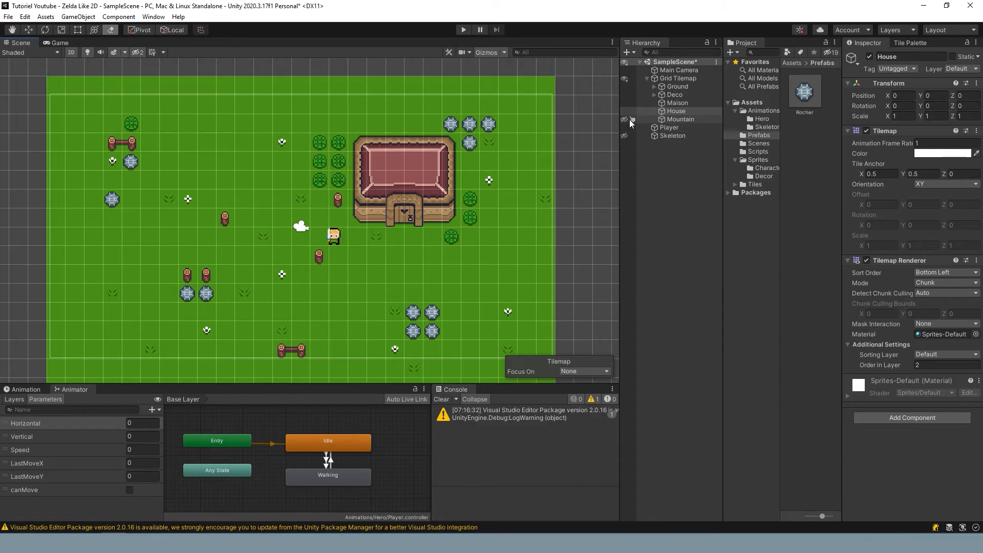
Show the Mountain tilemap again and repaint the missing section of the right cliff wall on it.
left_click(625, 119)
left_click(671, 119)
left_click(914, 43)
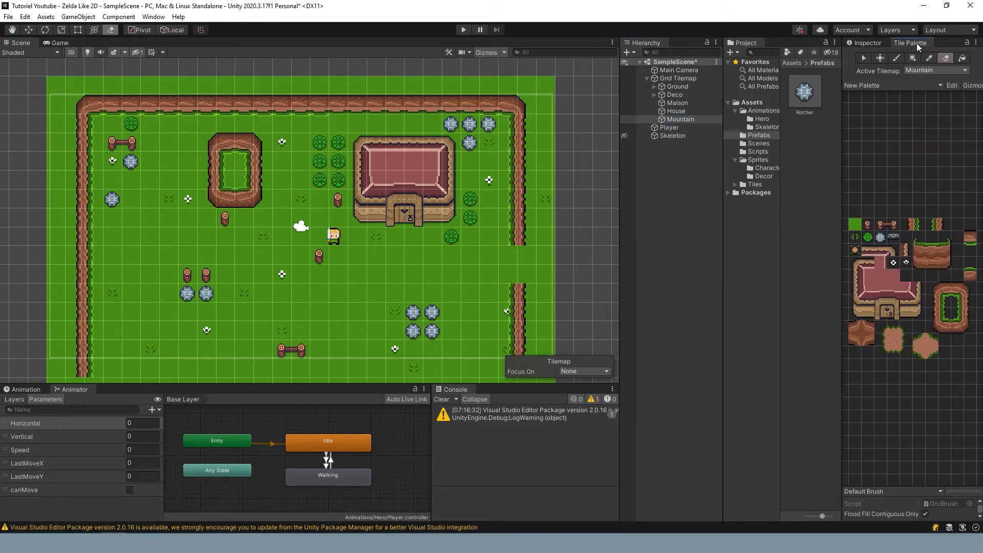
left_click(932, 226)
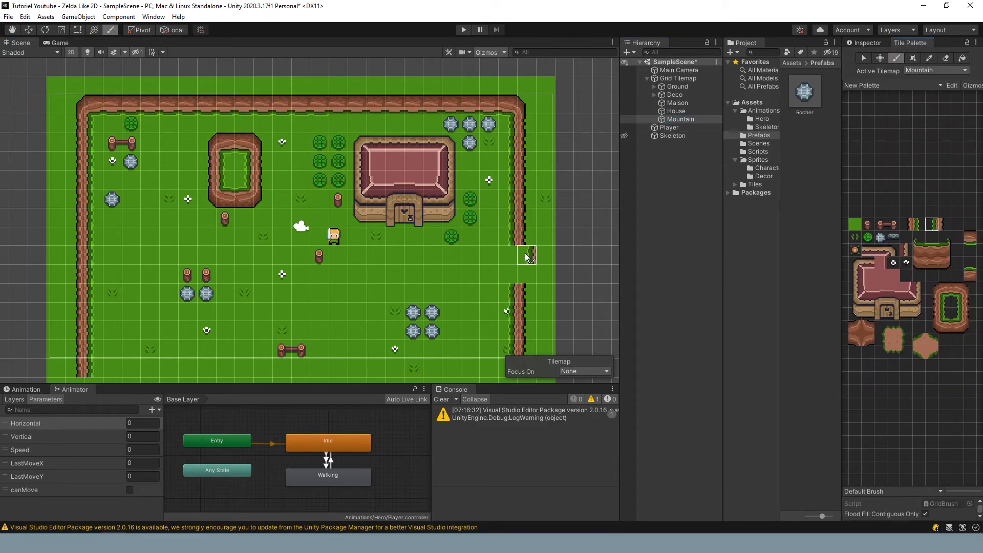
left_click(944, 225)
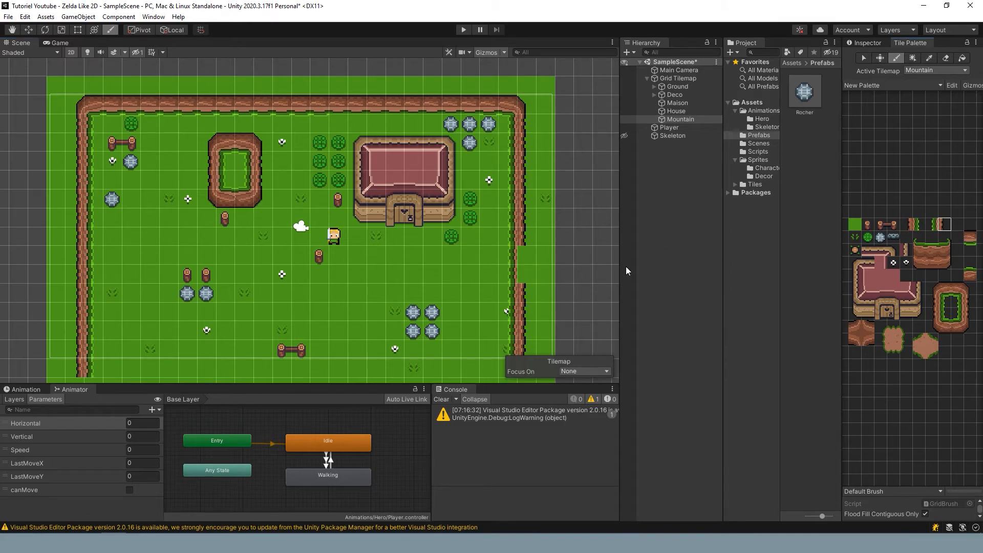
scroll(525, 263, "down", 3)
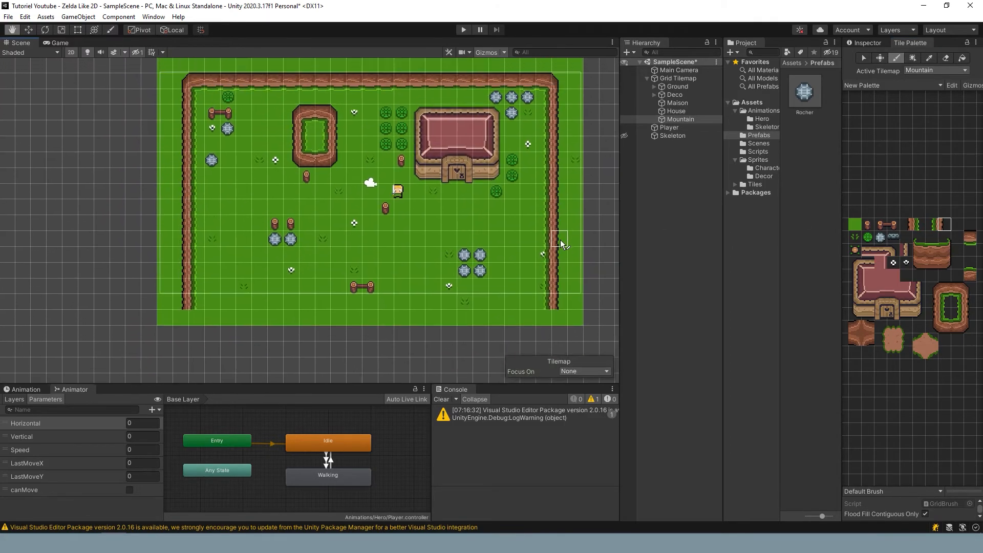
Add a Tilemap Collider 2D component to the Mountain tilemap.
left_click(865, 42)
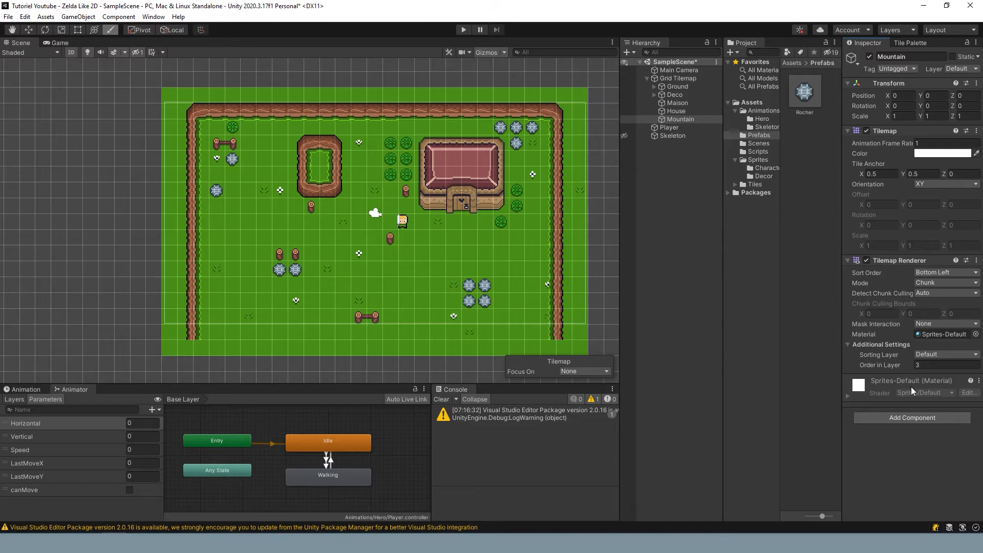
left_click(883, 417)
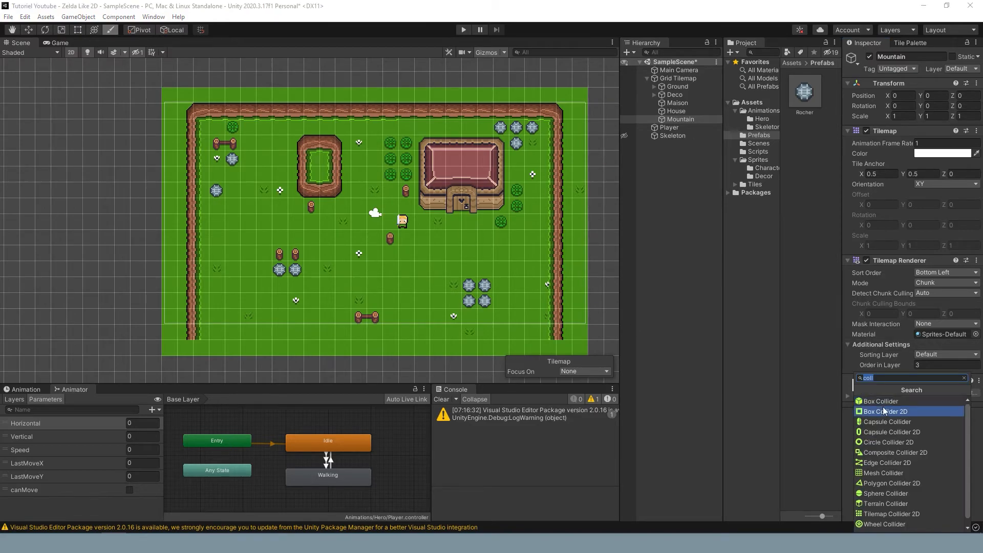
left_click(893, 514)
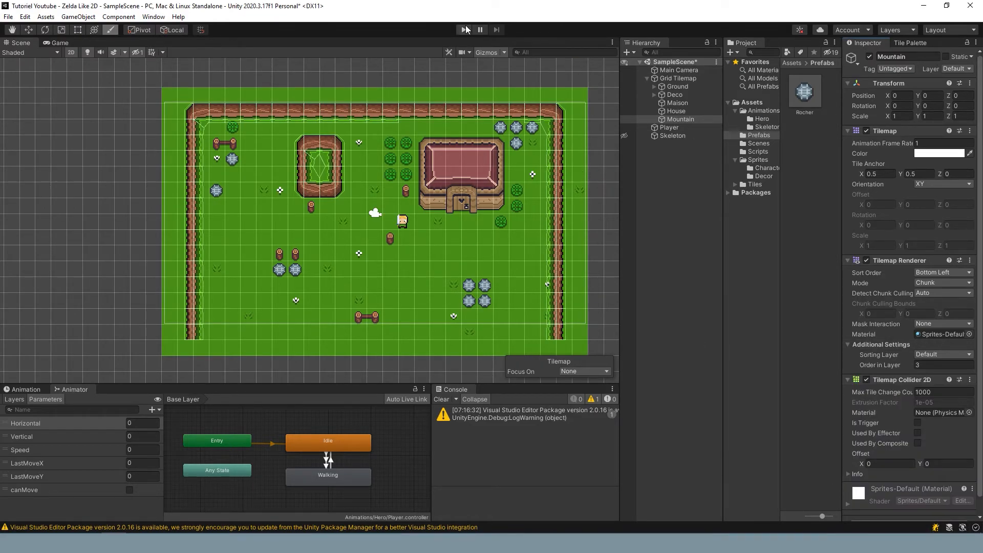
Start a playtest and walk the hero against the upper cliff and around the map to test the mountain collisions.
left_click(465, 29)
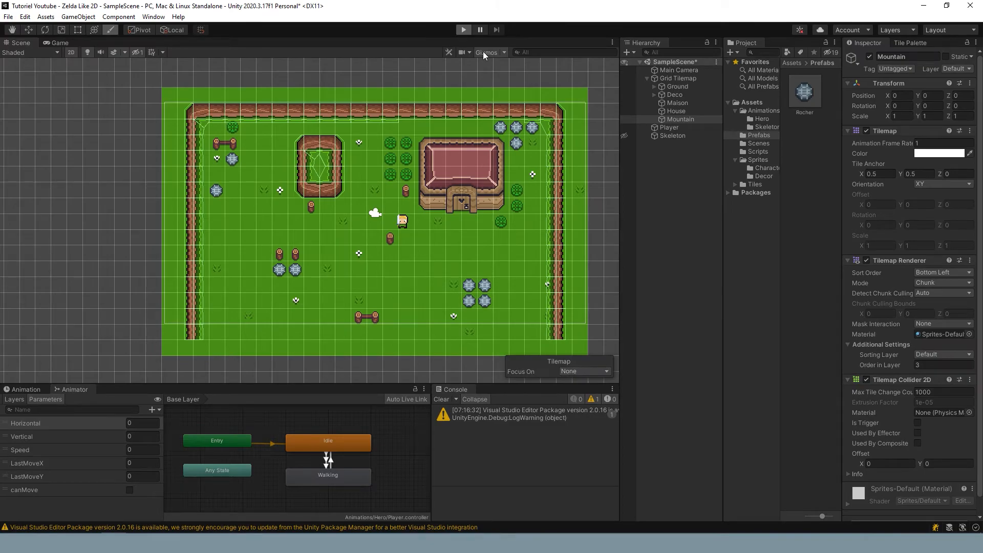
key("Left")
key("Up")
key("Up")
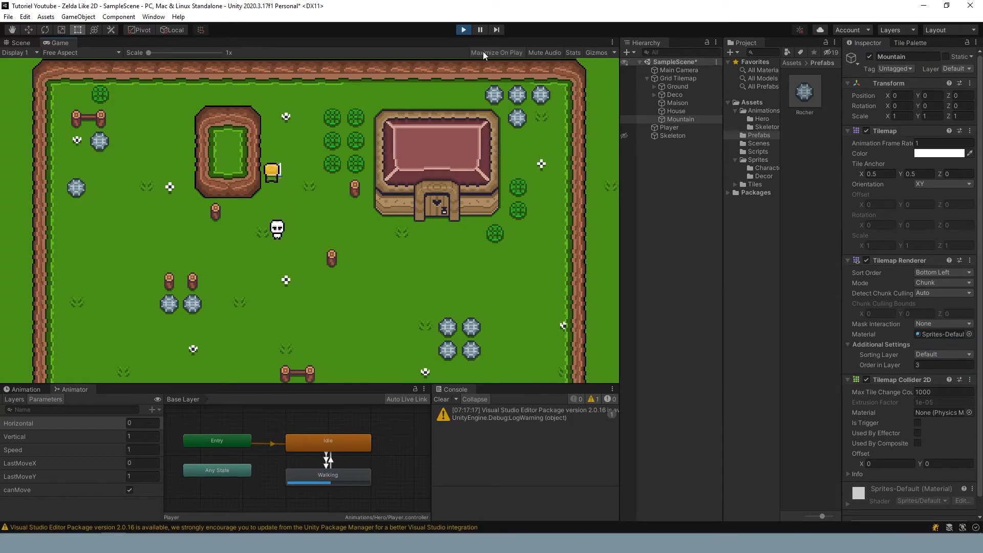
key("Left")
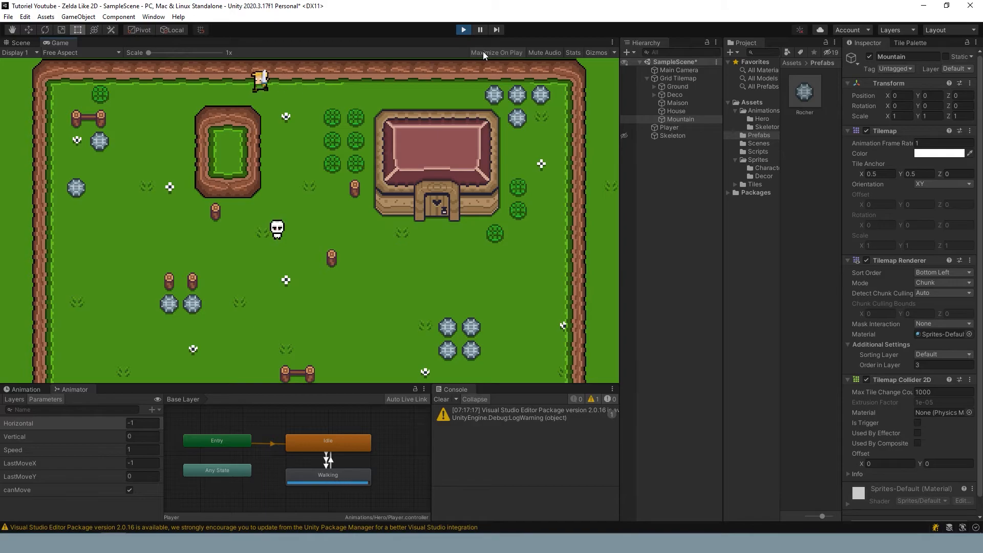
key("Down")
key("Left")
key("Up")
key("Down")
key("Right")
key("Down")
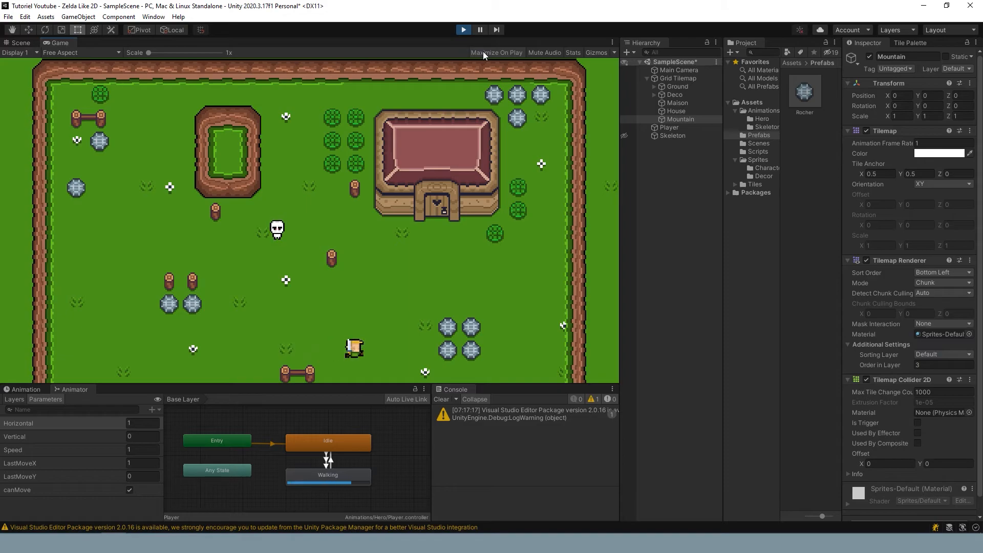
Walk the hero to the house door, past the plateau and along the upper cliff, and stop the playtest.
key("Up")
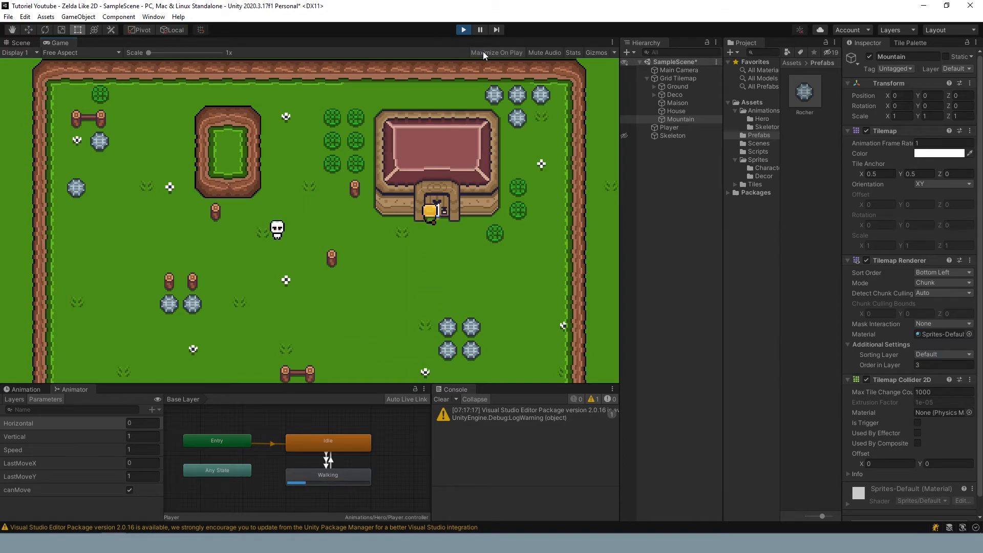
key("Left")
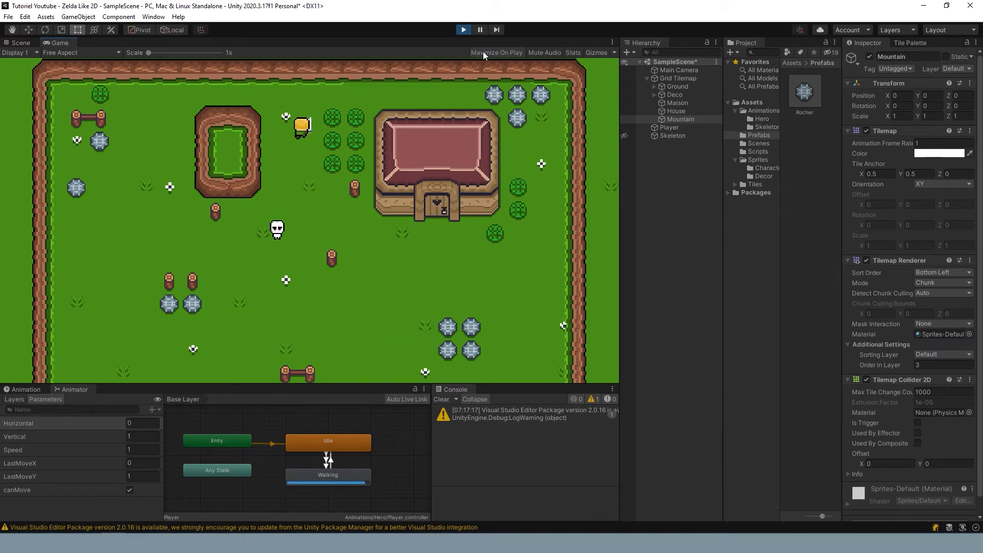
key("Right")
key("Down")
key("Left")
key("Down")
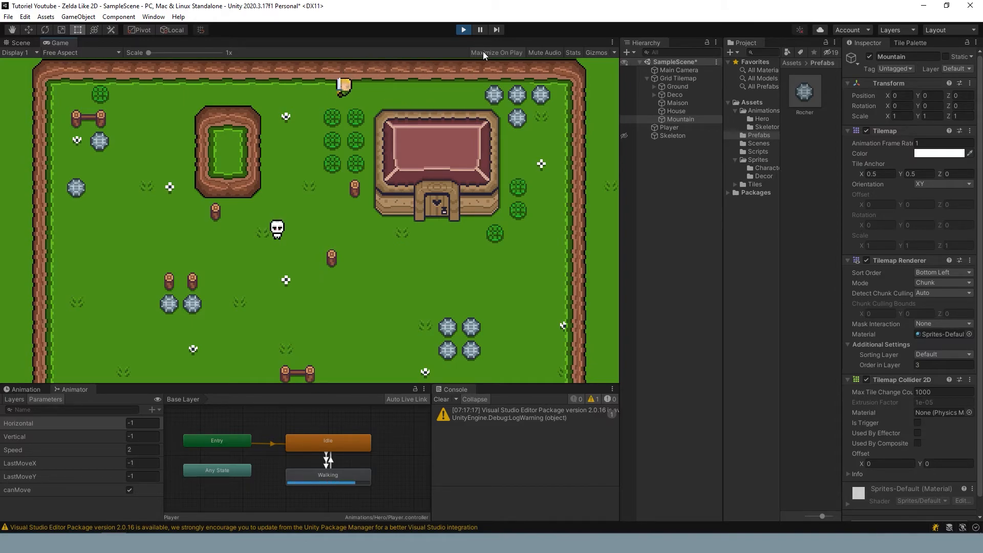
key("Right")
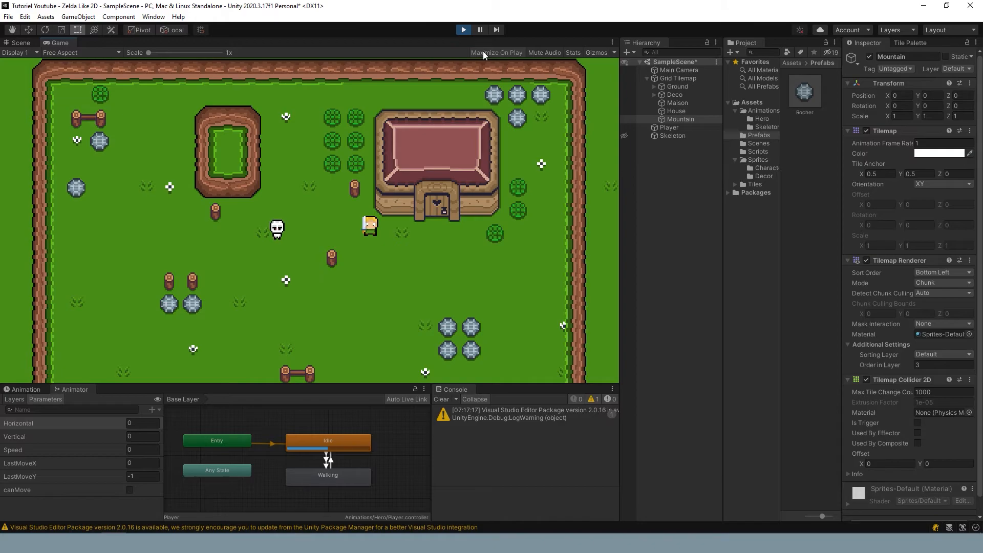
left_click(463, 29)
scroll(427, 117, "up", 2)
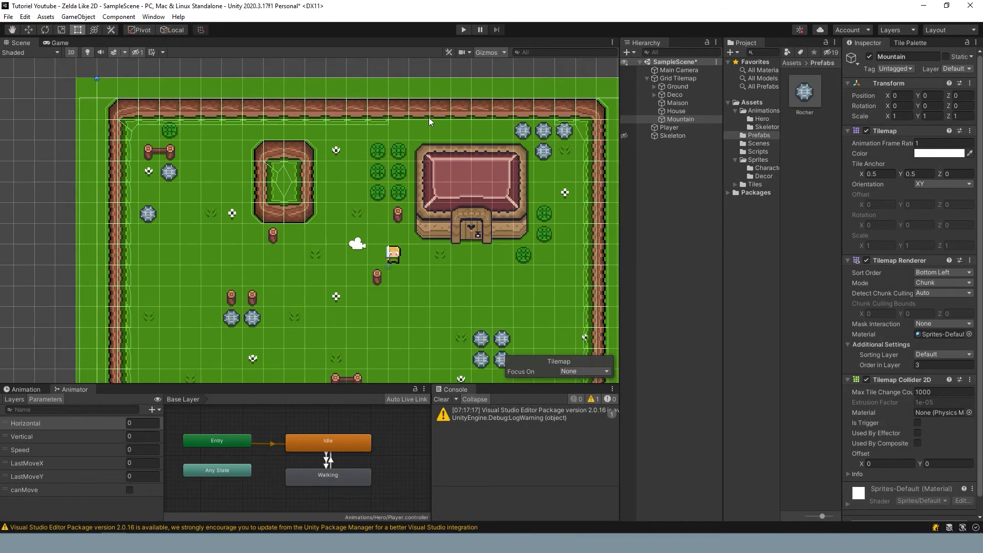
left_click(899, 44)
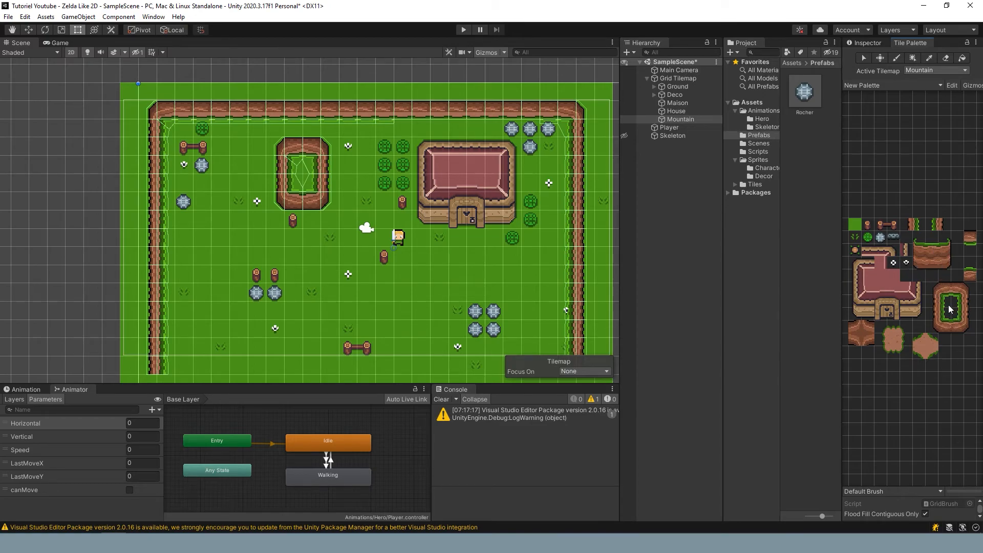
left_click(931, 249)
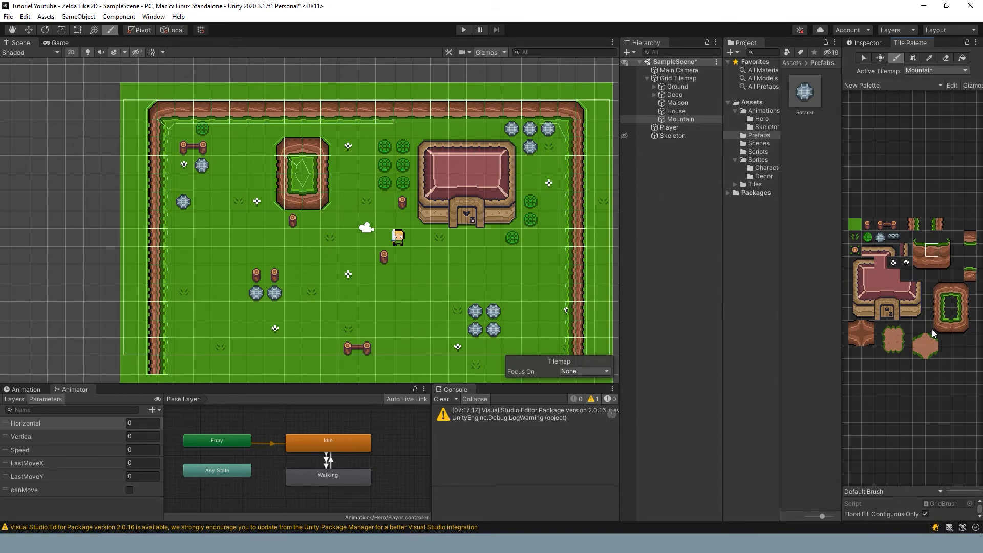
left_click(956, 315)
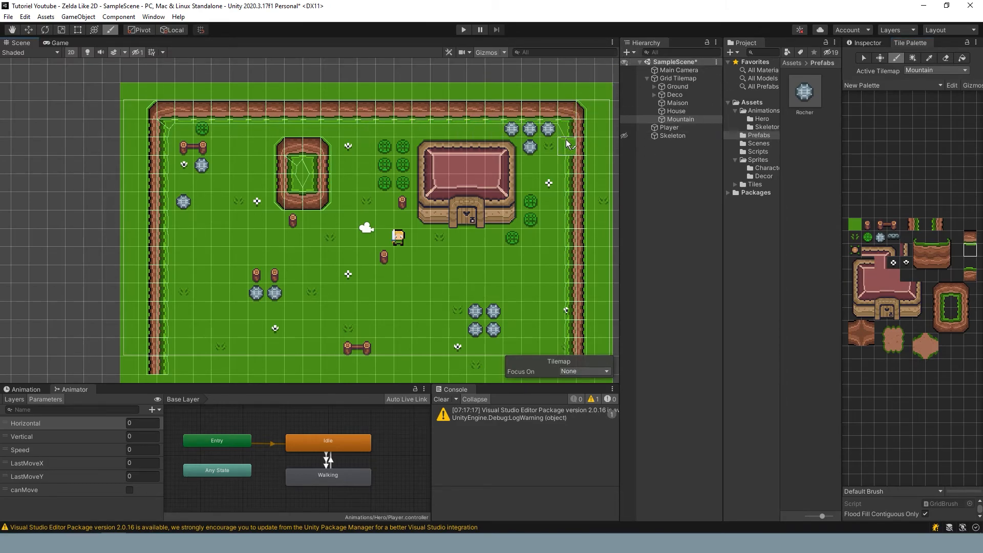
Run another playtest, walk the hero around and into the skeleton, swing the sword, and stop the playtest.
left_click(460, 31)
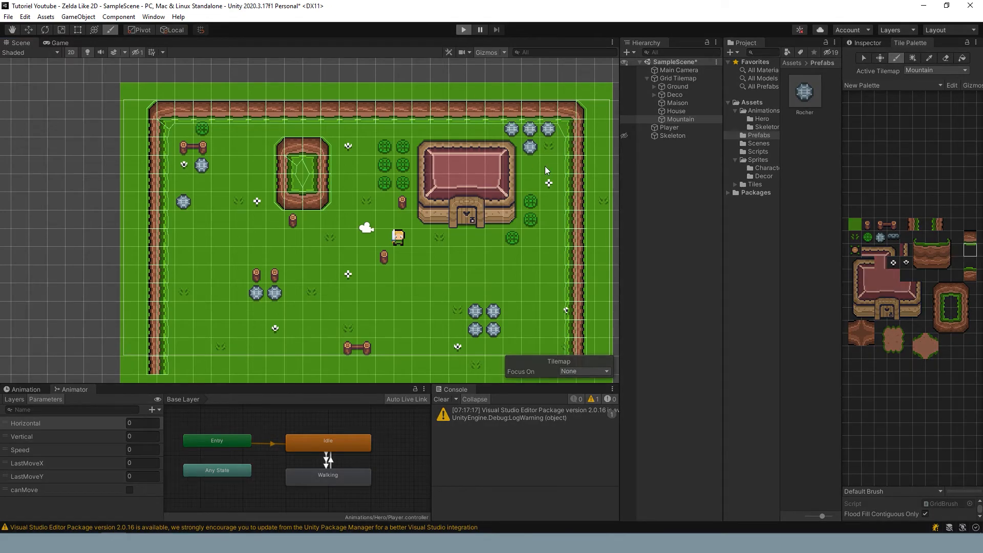
key("Left")
key("Down")
key("Right")
key("Up")
key("Left")
key("Right")
key("Left")
key("Down")
key("Up")
key("Right")
key("Left")
key("Down")
key("Right")
key("Up")
key("Left")
key("Right")
key("space")
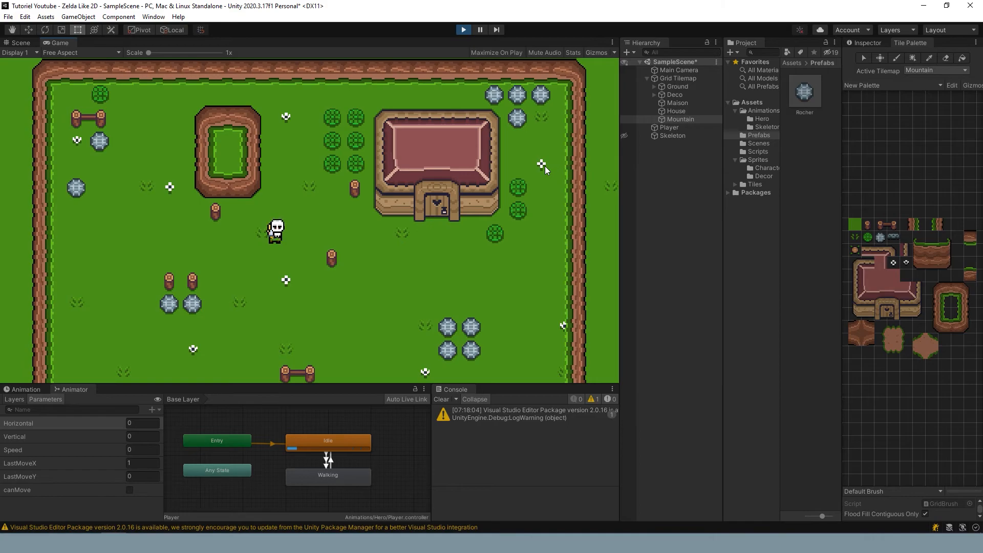
left_click(464, 29)
scroll(426, 224, "up", 2)
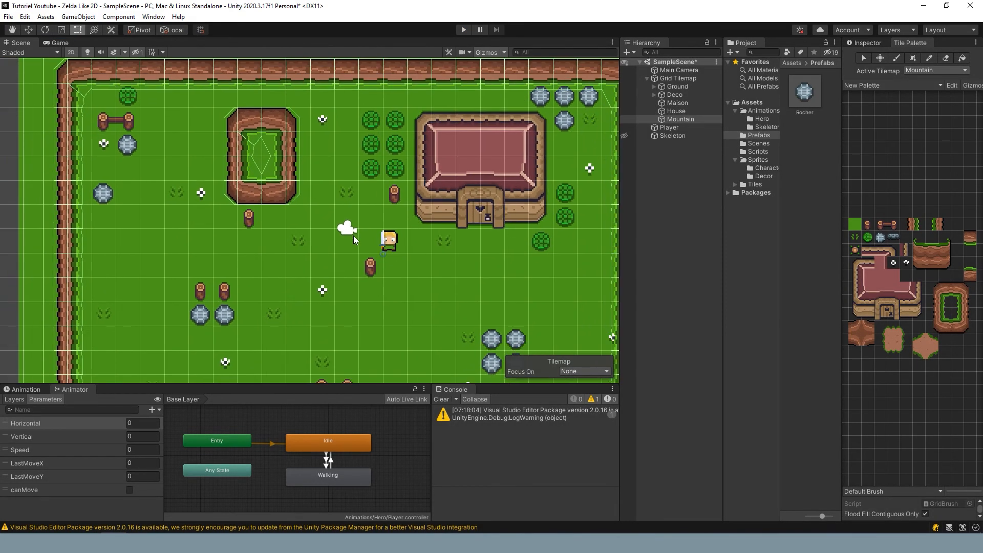
Set the Player sprite's Order in Layer to 100.
left_click(664, 135)
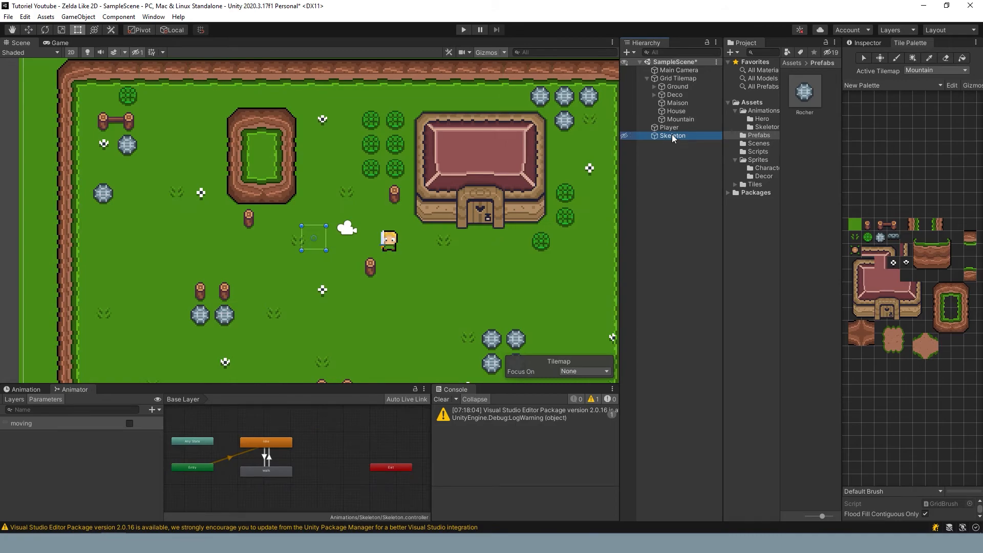
left_click(652, 176)
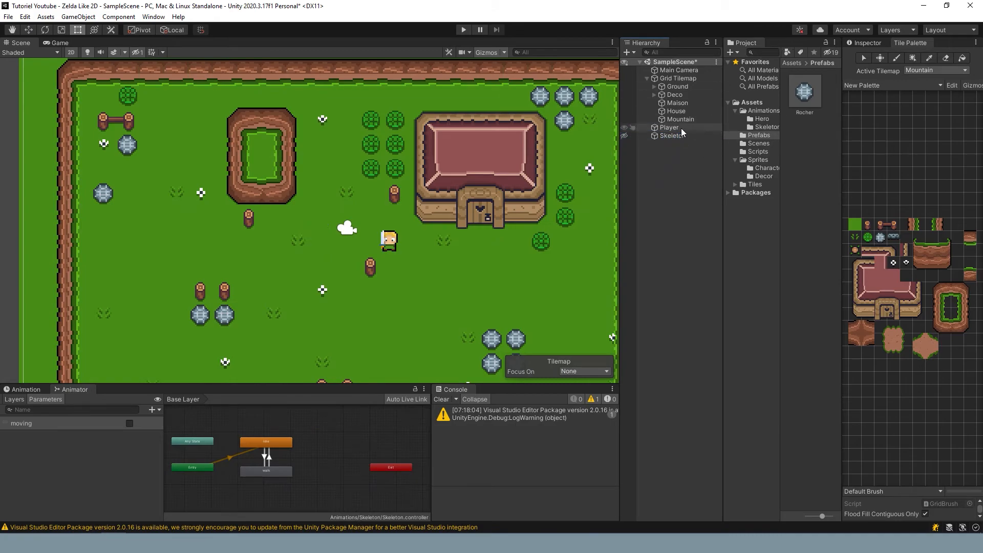
left_click(670, 128)
left_click(867, 43)
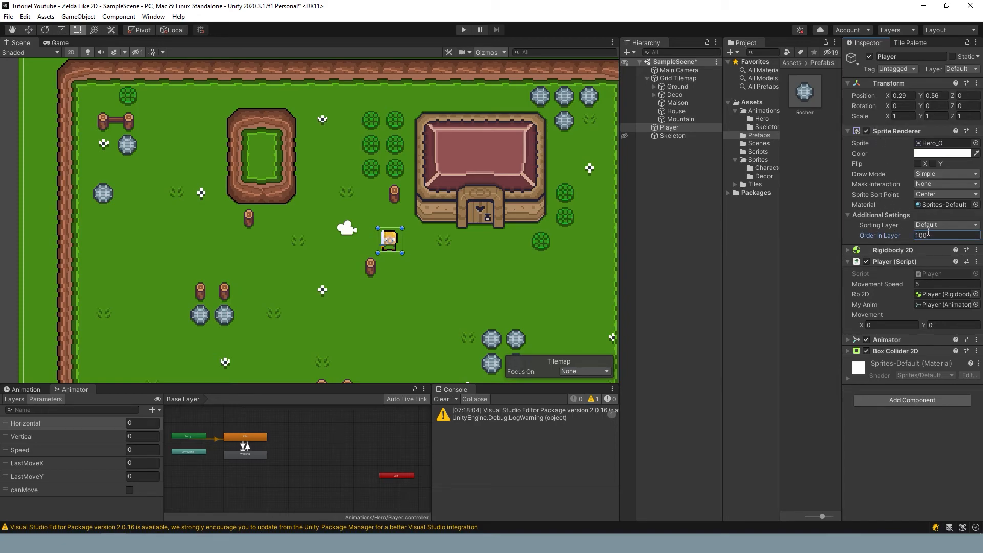
Playtest the hero moving around and against the skeleton to check the draw order, and stop the playtest.
left_click(464, 30)
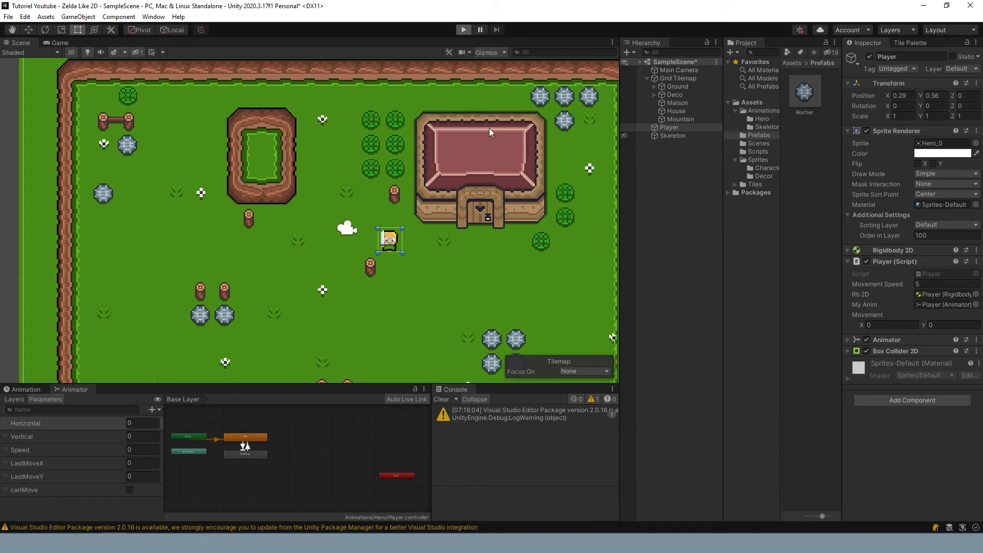
key("Up")
key("Left")
key("Up")
key("Right")
key("Right")
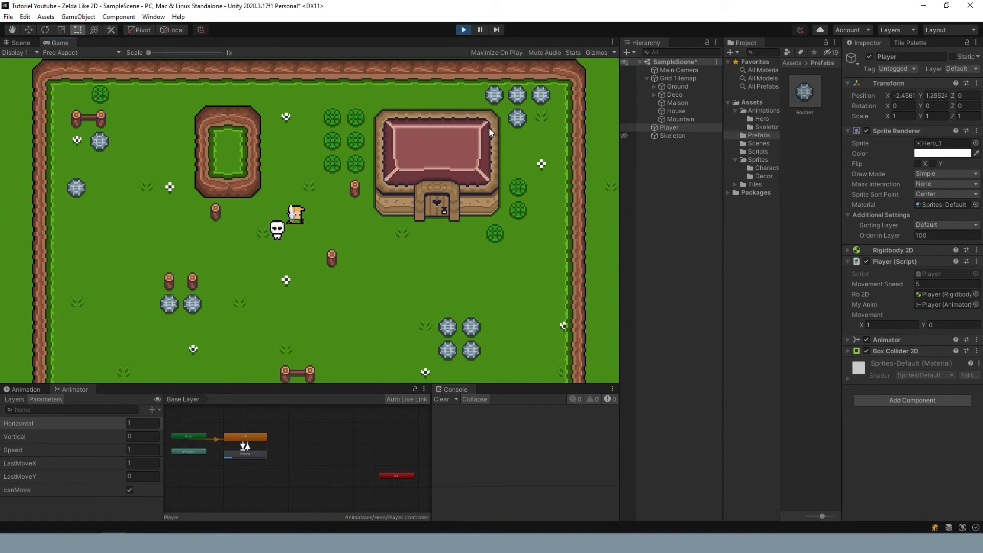
key("Down")
key("Left")
key("Up")
key("Left")
key("Right")
key("Left")
key("Up")
key("Left")
key("Up")
key("Right")
key("Down")
key("Left")
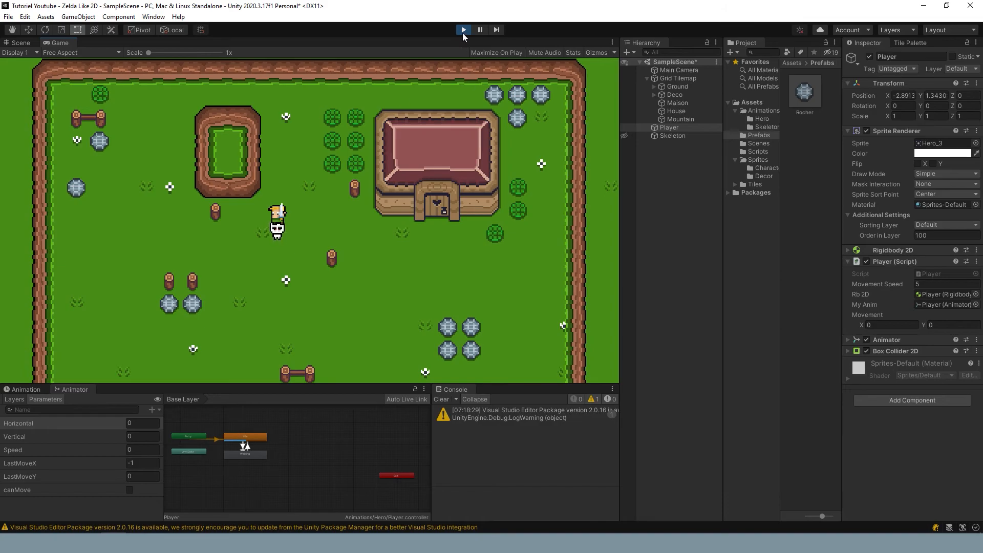
key("Down")
key("Up")
left_click(462, 29)
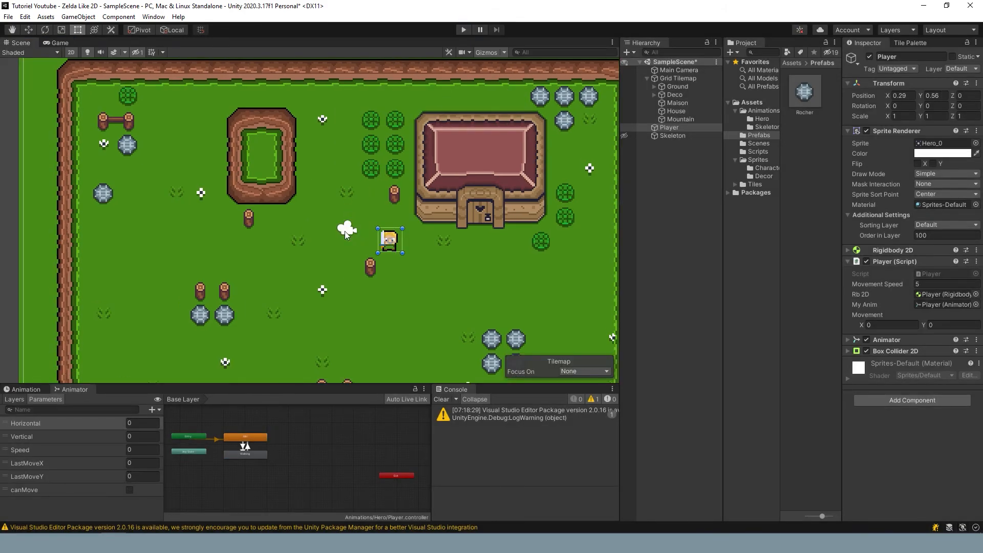
Set the Skeleton sprite's Order in Layer to 20, keeping its Sorting Layer at Default.
left_click(672, 135)
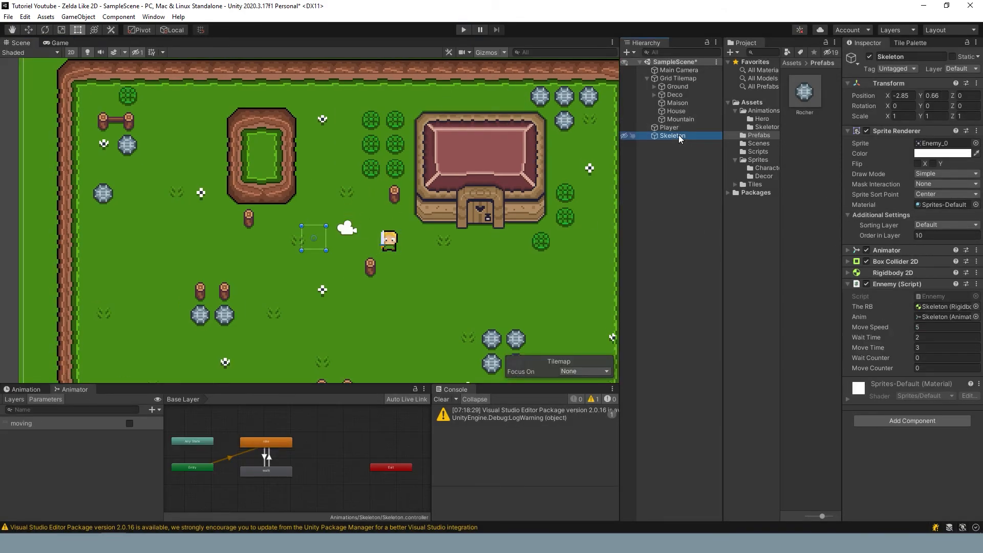
left_click(933, 235)
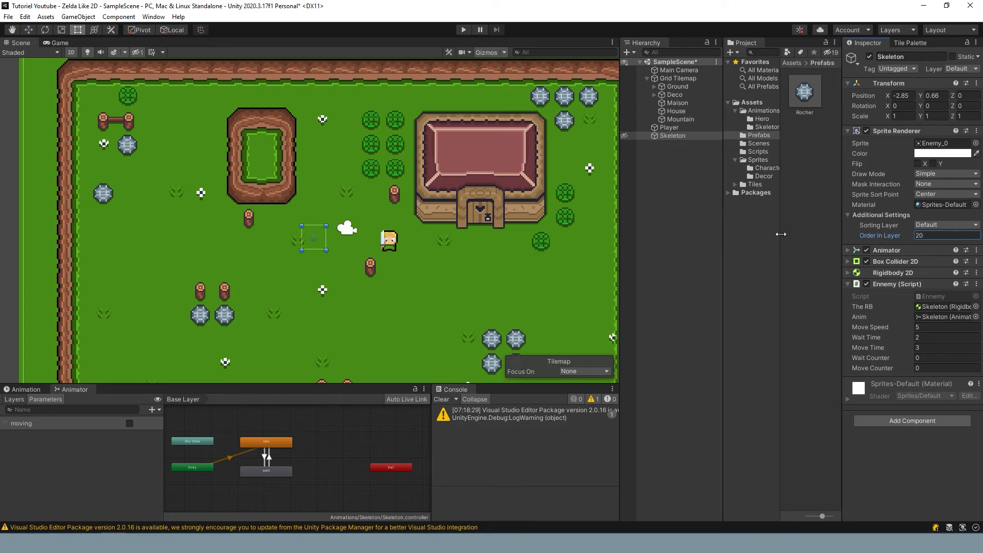
type("20")
left_click(920, 226)
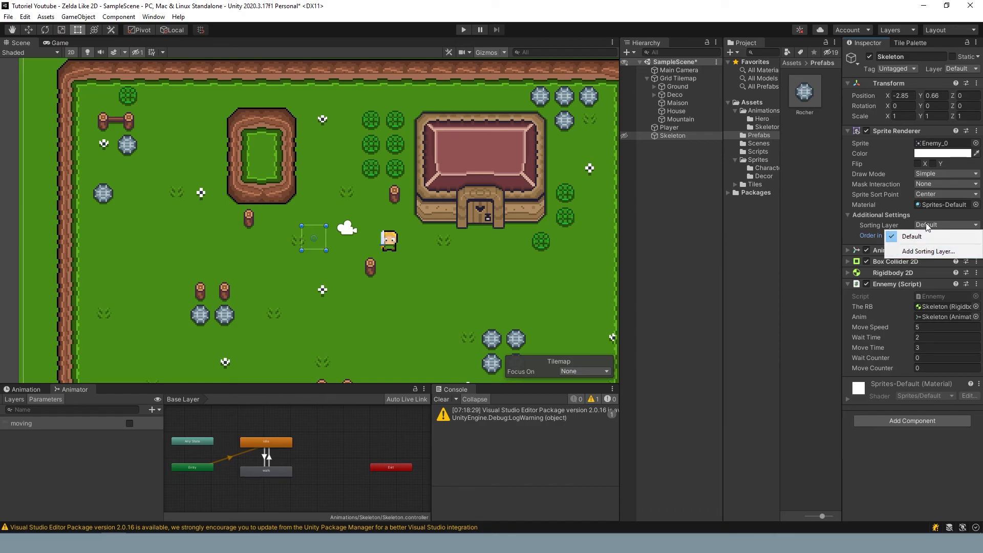
left_click(927, 229)
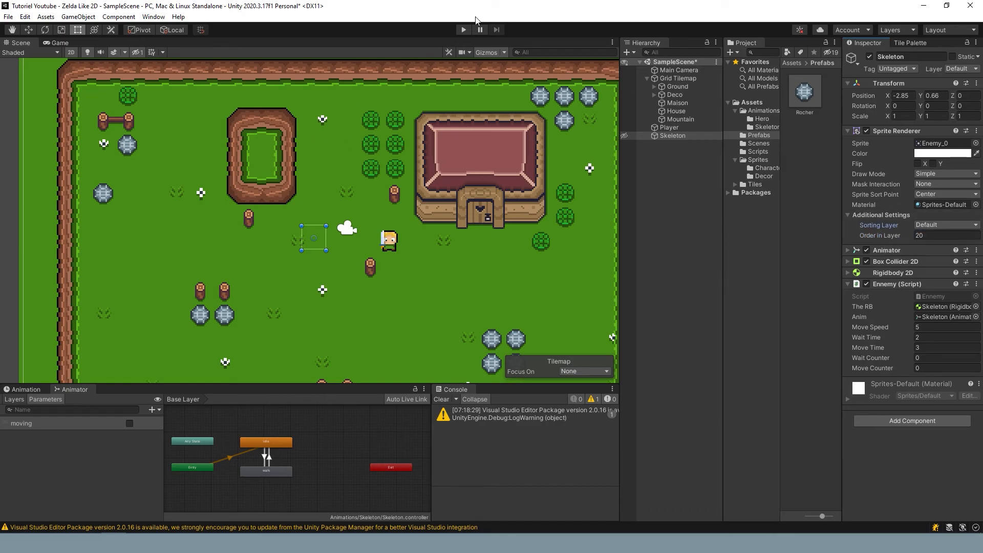
Start a new playtest and walk the hero around the skeleton and down to the pair of rocks below the plateau.
left_click(464, 29)
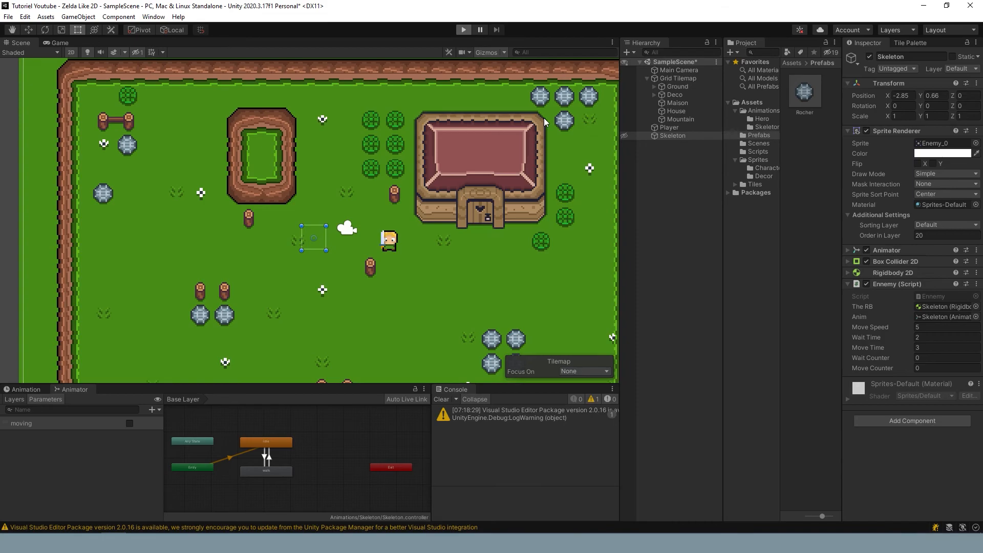
key("Left")
key("Down")
key("Right")
key("Down")
key("Left")
key("Down")
key("Right")
key("Up")
key("Left")
key("Up")
key("Left")
key("Down")
key("Down")
key("Right")
key("Up")
key("Right")
key("Down")
key("Left")
key("Up")
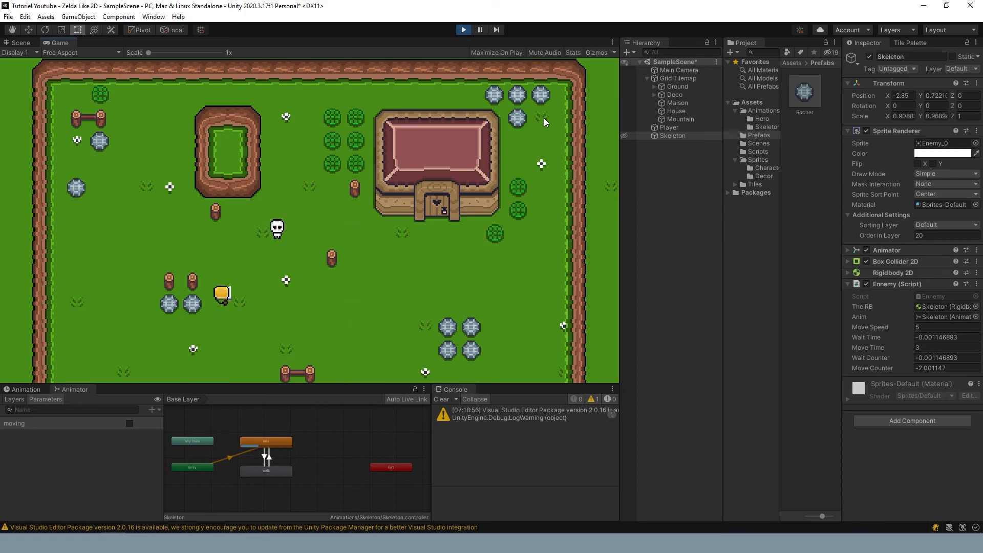
Walk the hero up to the skeleton and around its upper and lower sides to test contact and overlap.
key("Left")
key("Up")
key("Left")
key("Up")
key("Right")
key("Down")
key("Left")
key("Down")
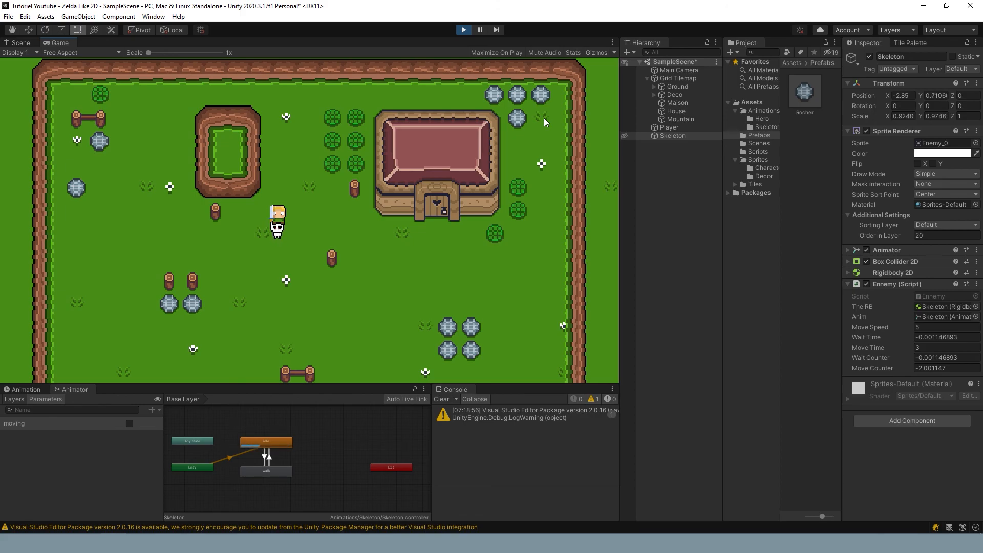
key("Down")
key("Left")
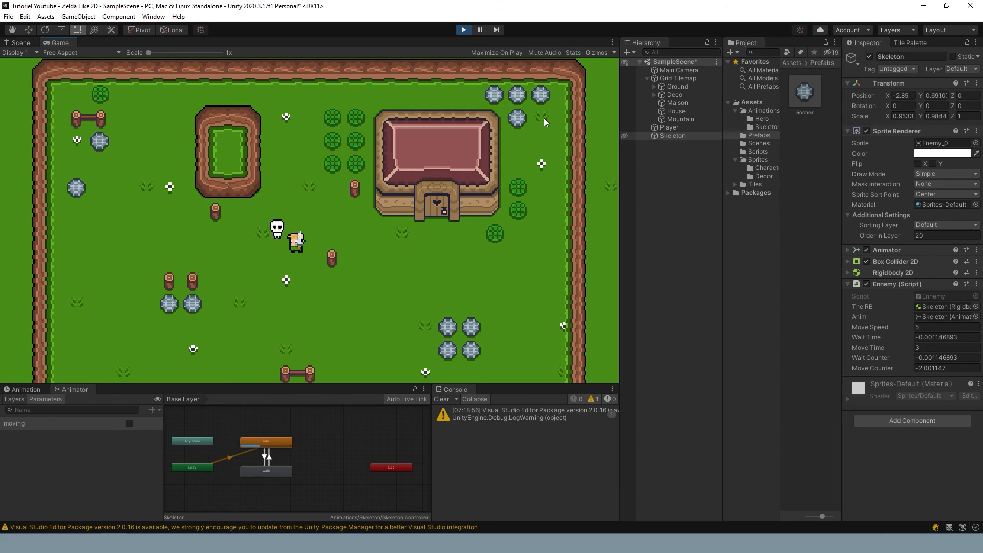
key("Up")
key("Right")
key("Down")
key("Left")
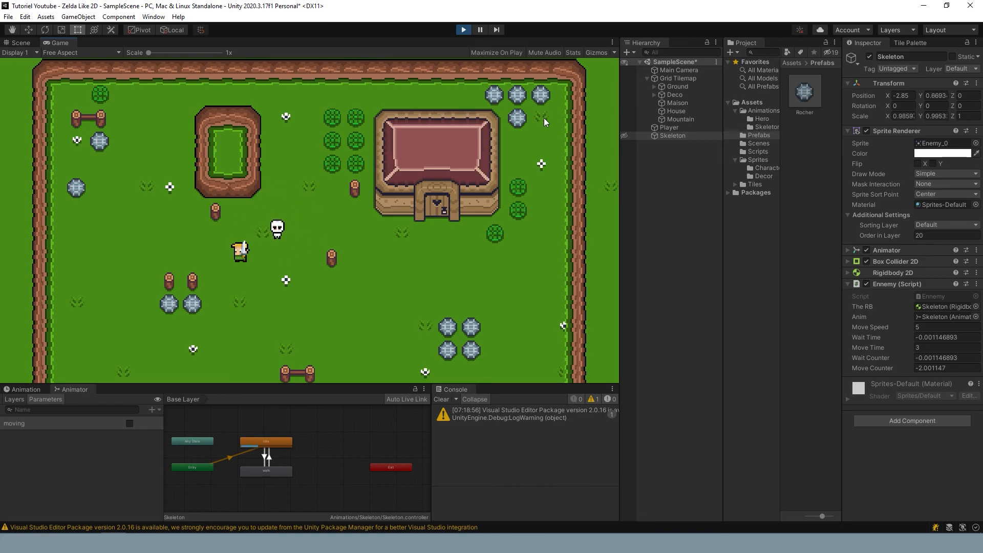
Circle the hero around the skeleton again and walk up beside the raised plateau.
key("Right")
key("Up")
key("Left")
key("Down")
key("Right")
key("Down")
key("Left")
key("Up")
key("Right")
key("Up")
key("Left")
key("Down")
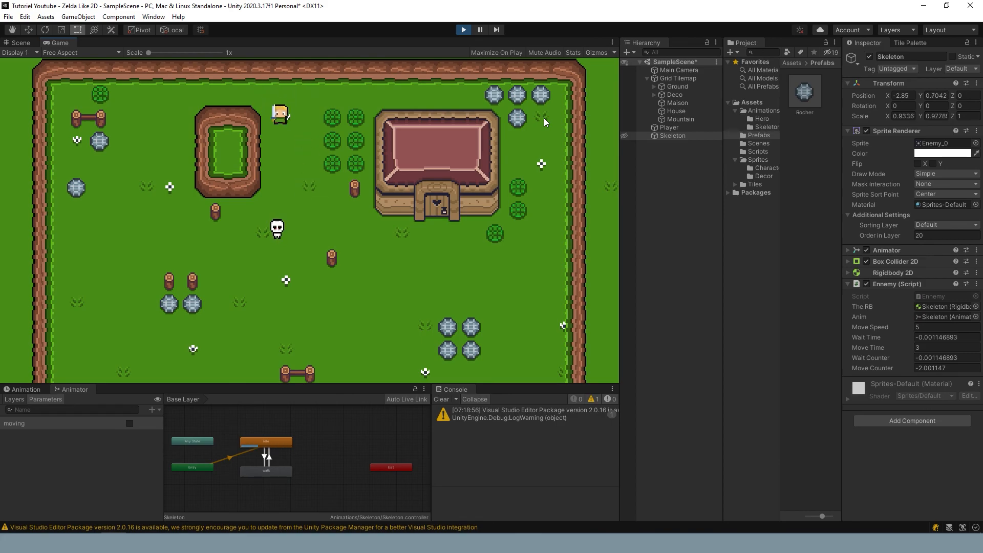